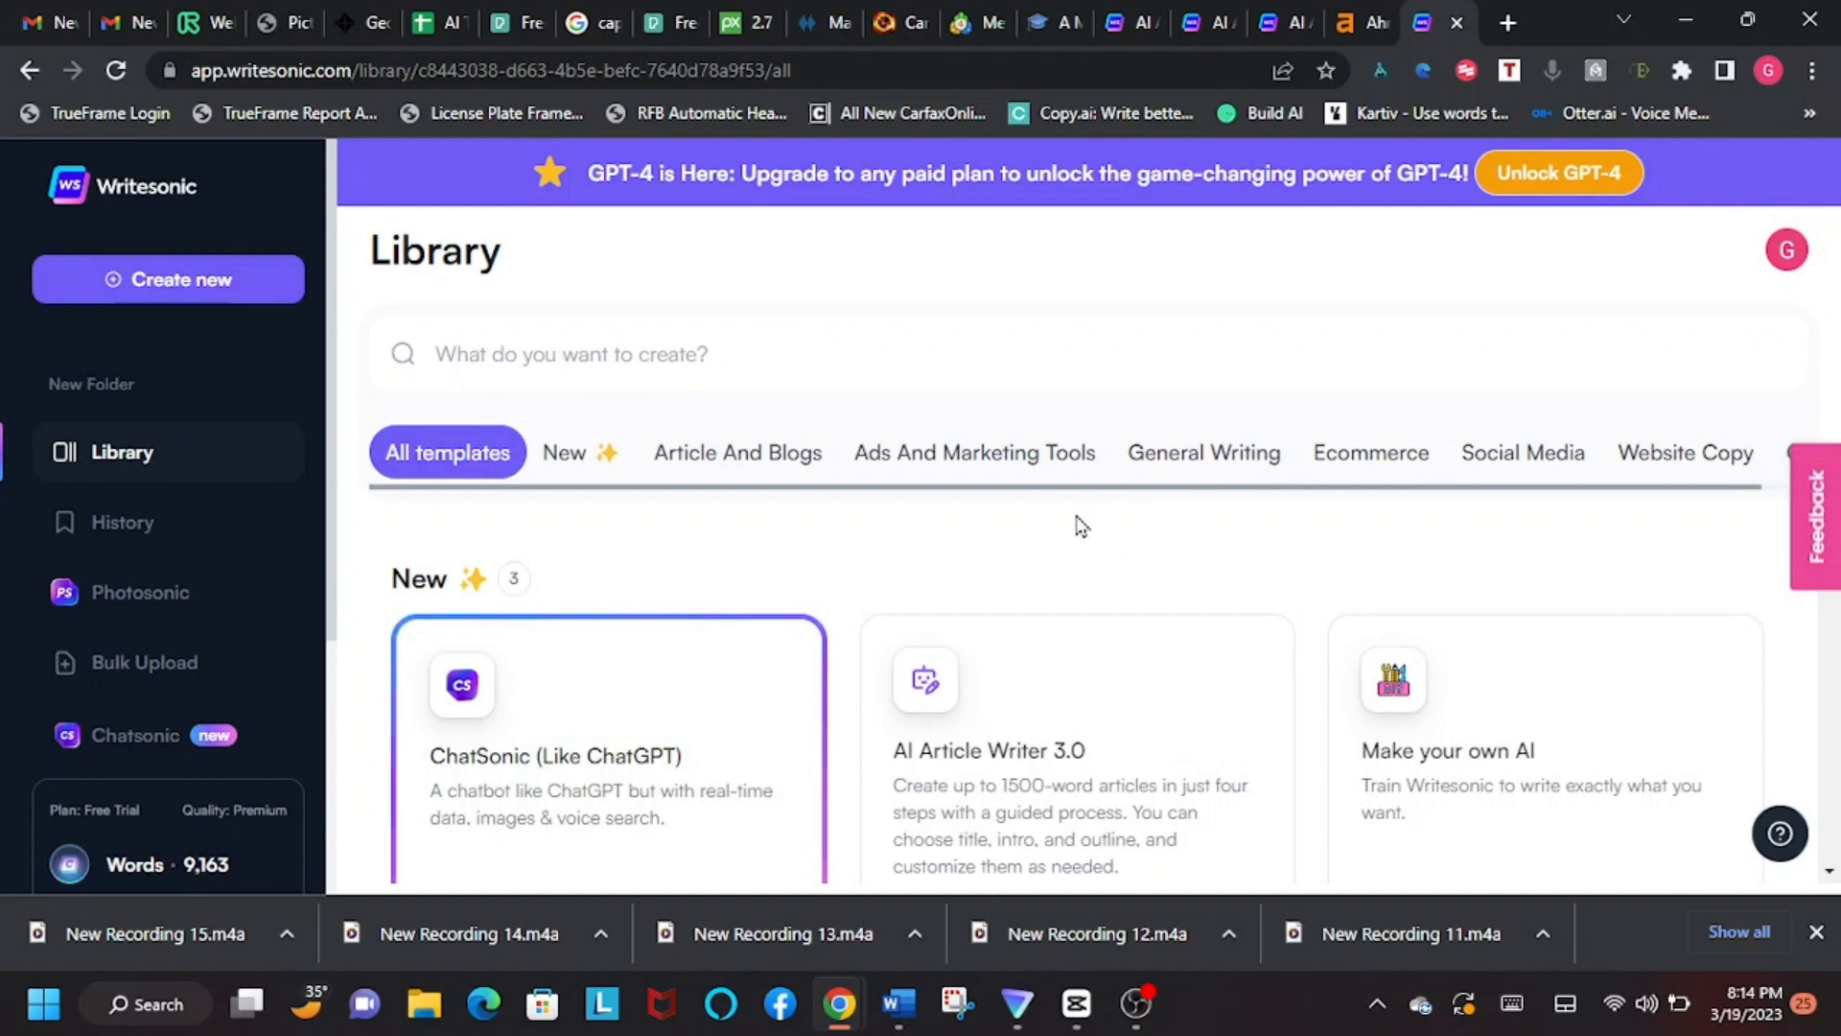
# Step: Examine the full range of templates in the Writesonic library, from the New section down to the last category
pyautogui.scroll(-6, 1120, 537)
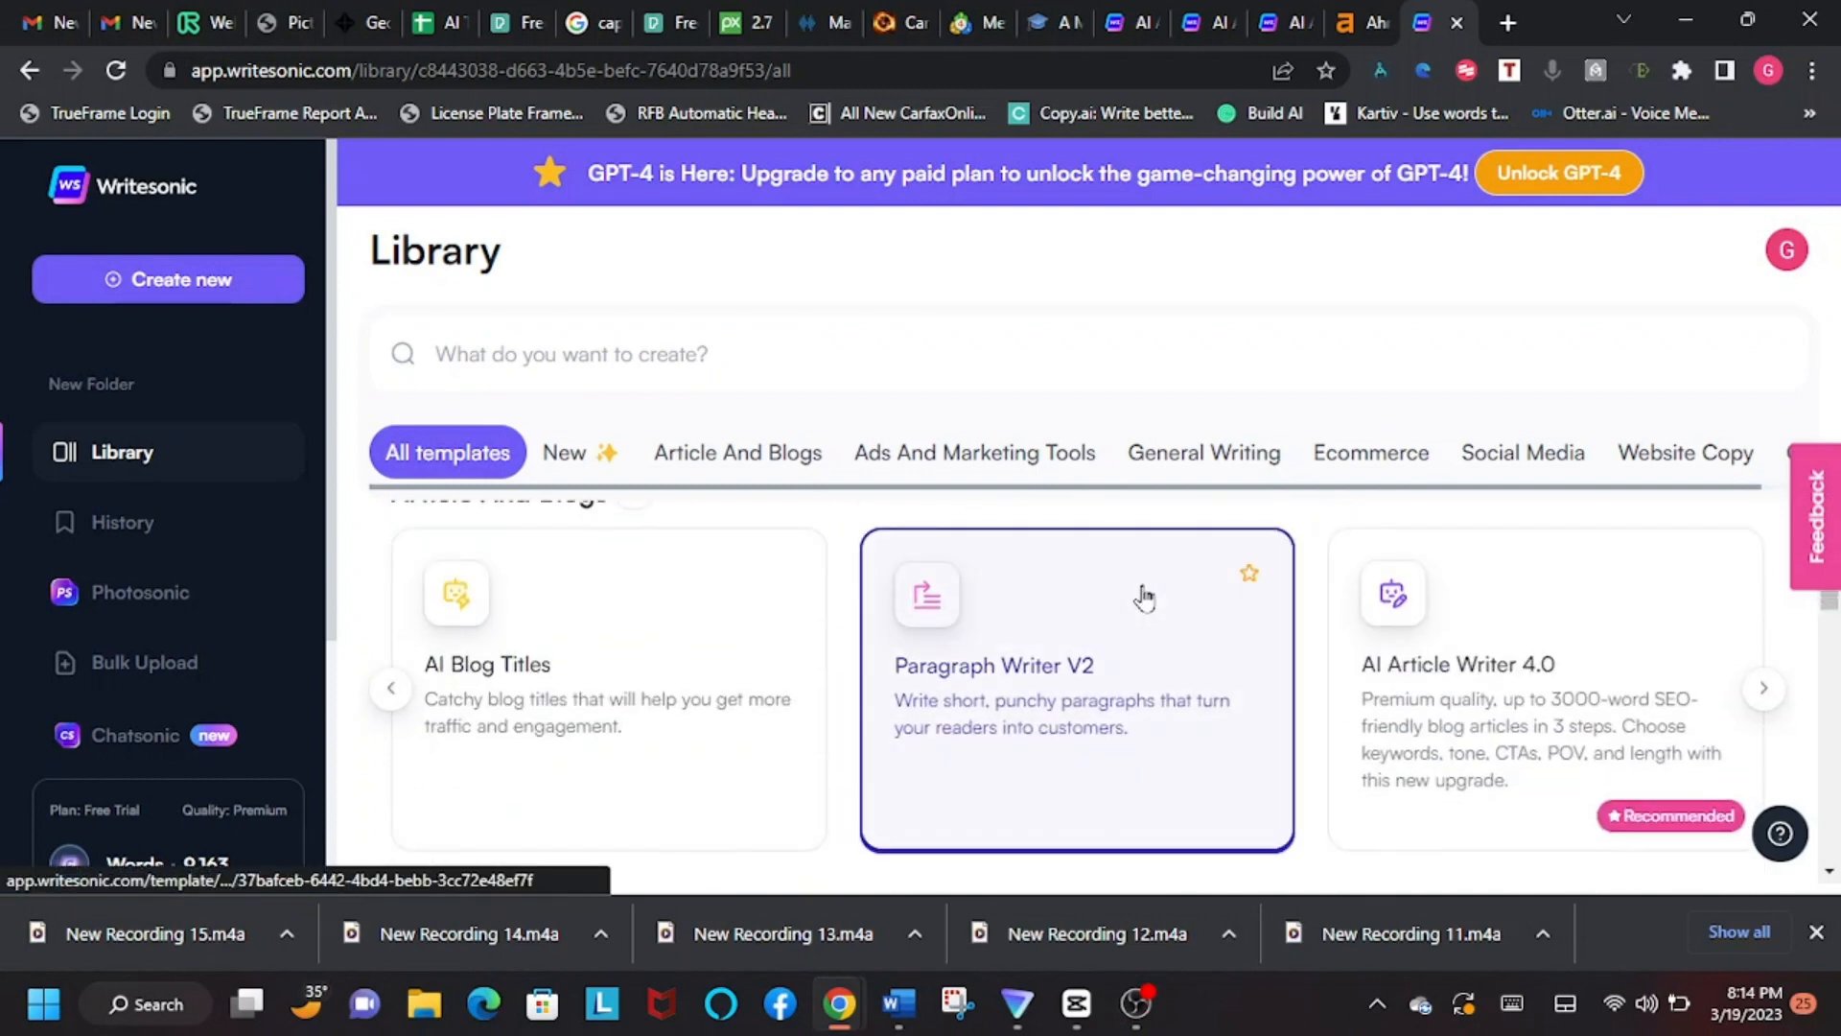
pyautogui.scroll(-5, 1138, 590)
pyautogui.scroll(-4, 1141, 574)
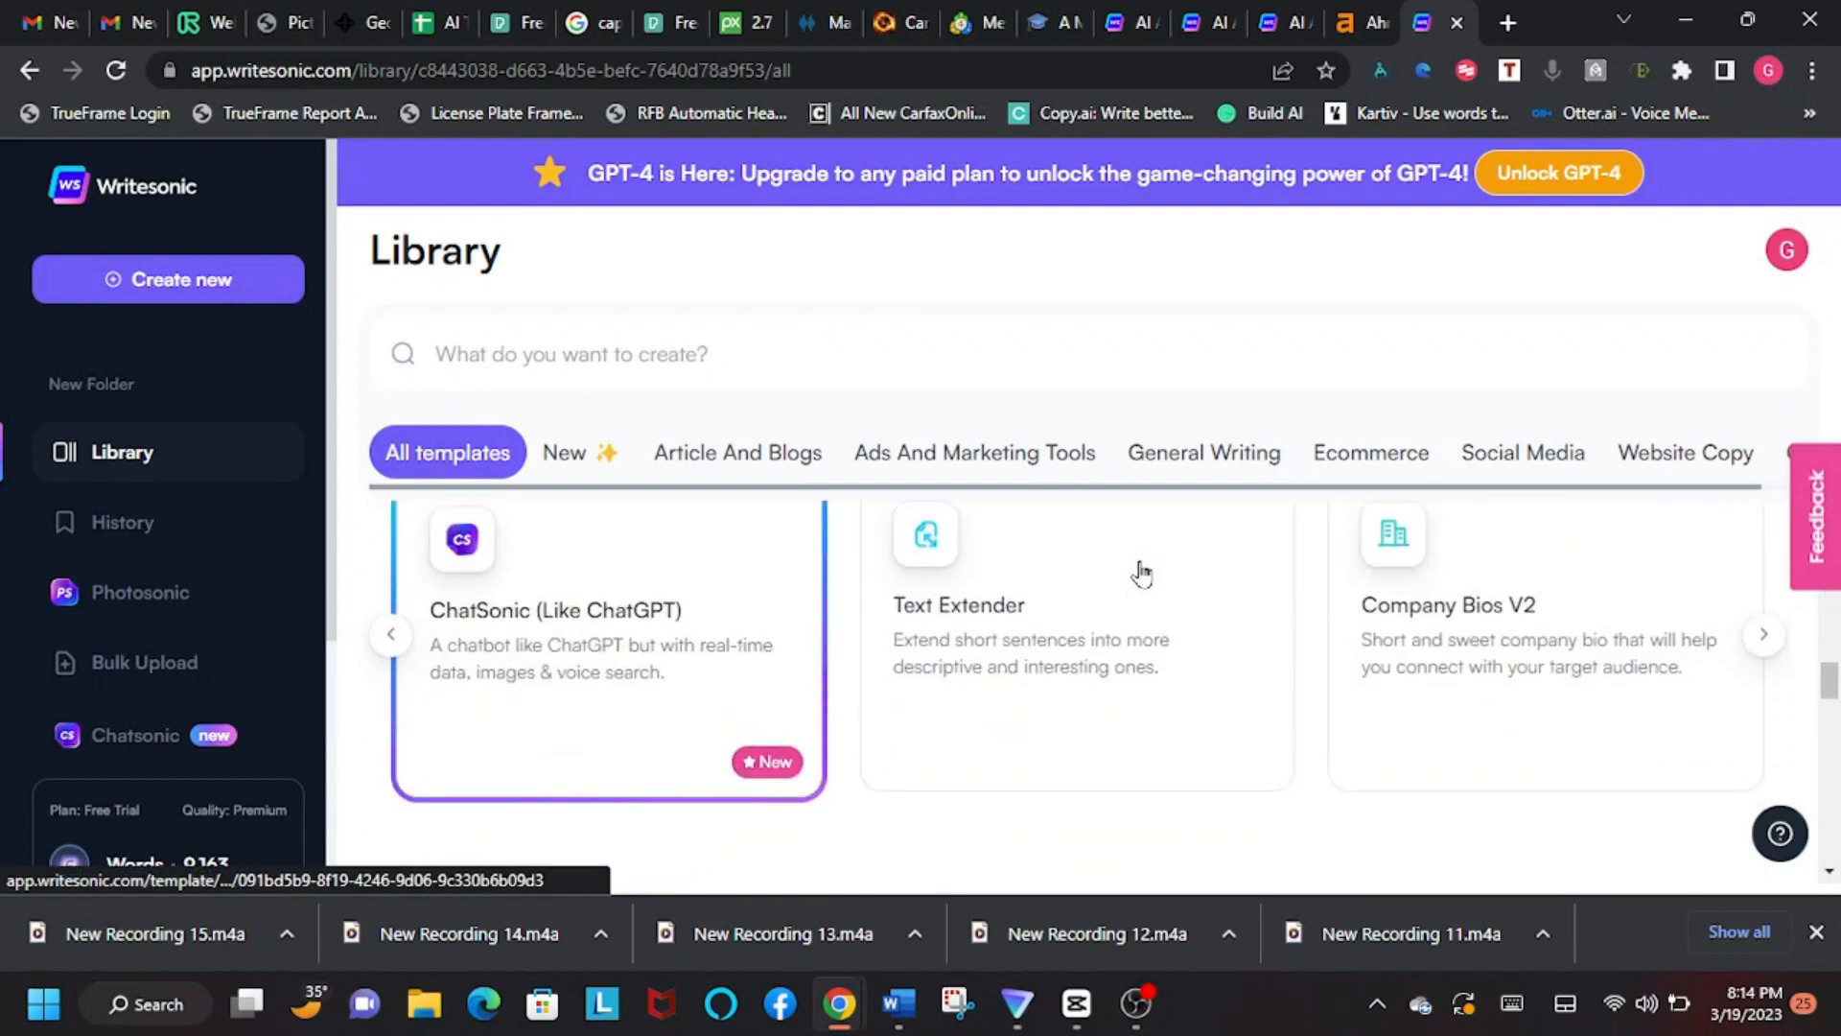
pyautogui.scroll(-7, 1142, 573)
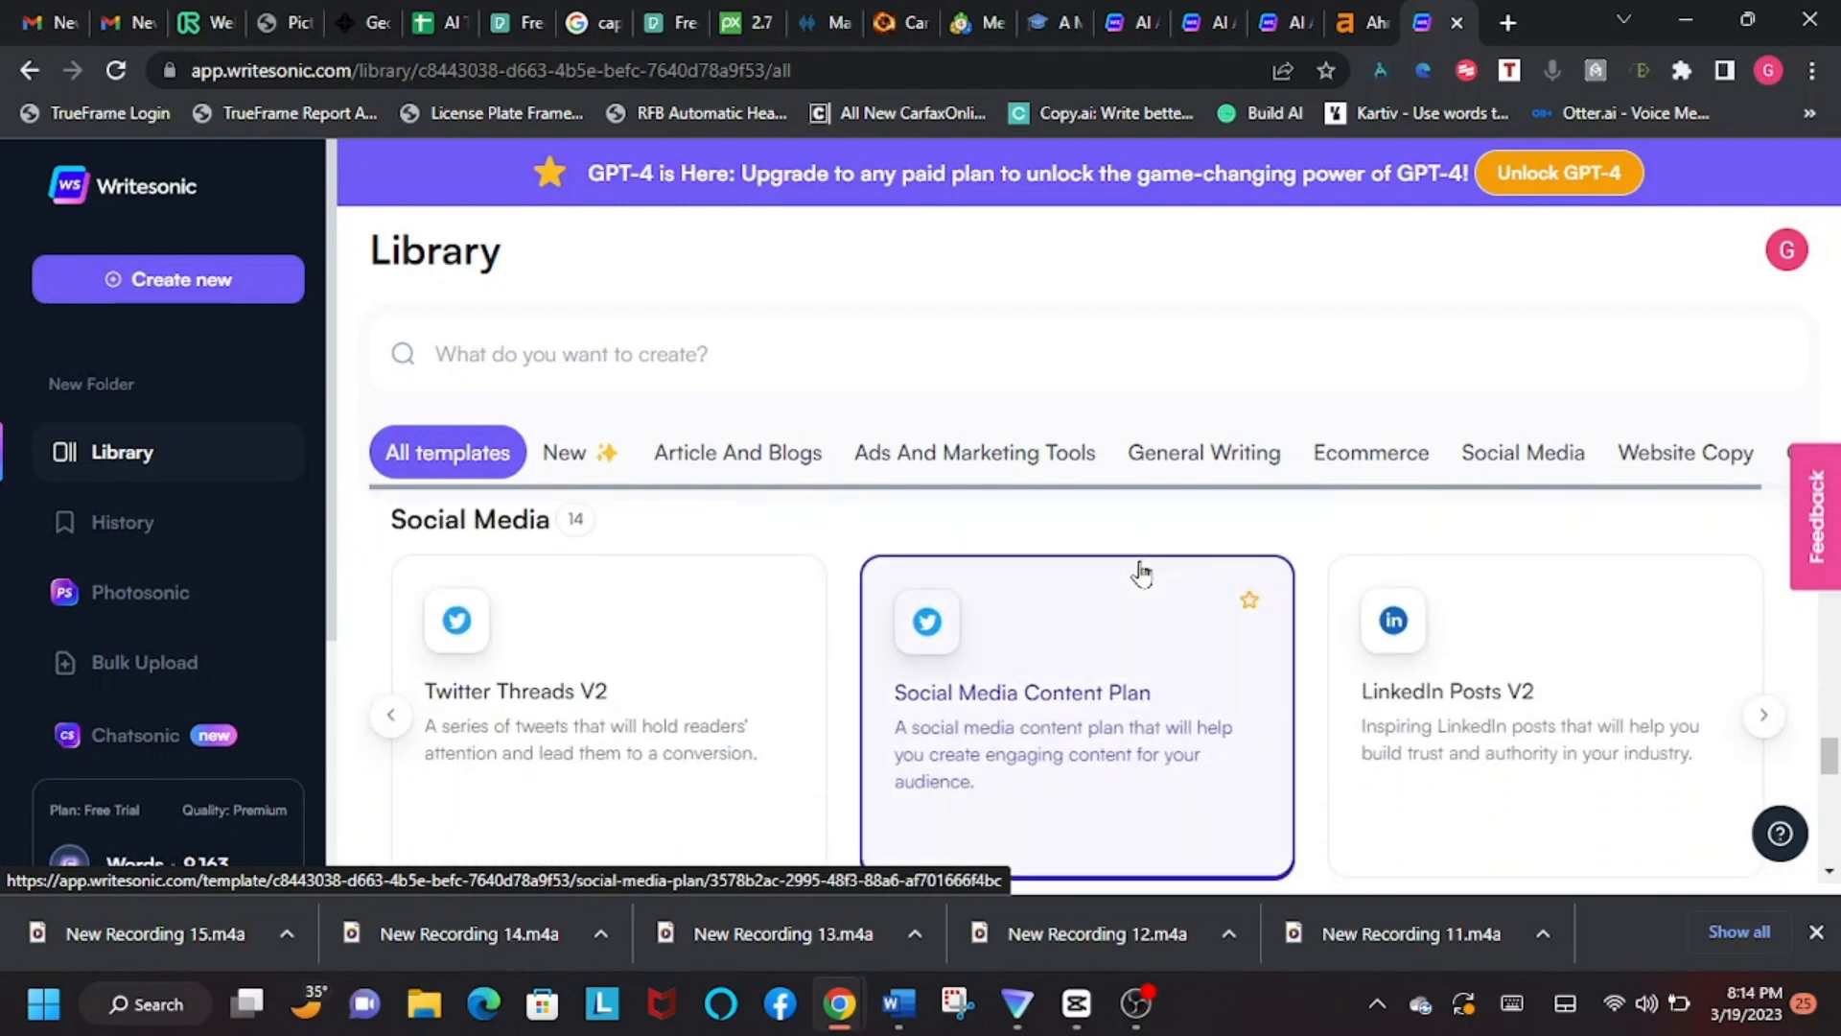
pyautogui.scroll(-6, 1141, 574)
pyautogui.scroll(-3, 1141, 573)
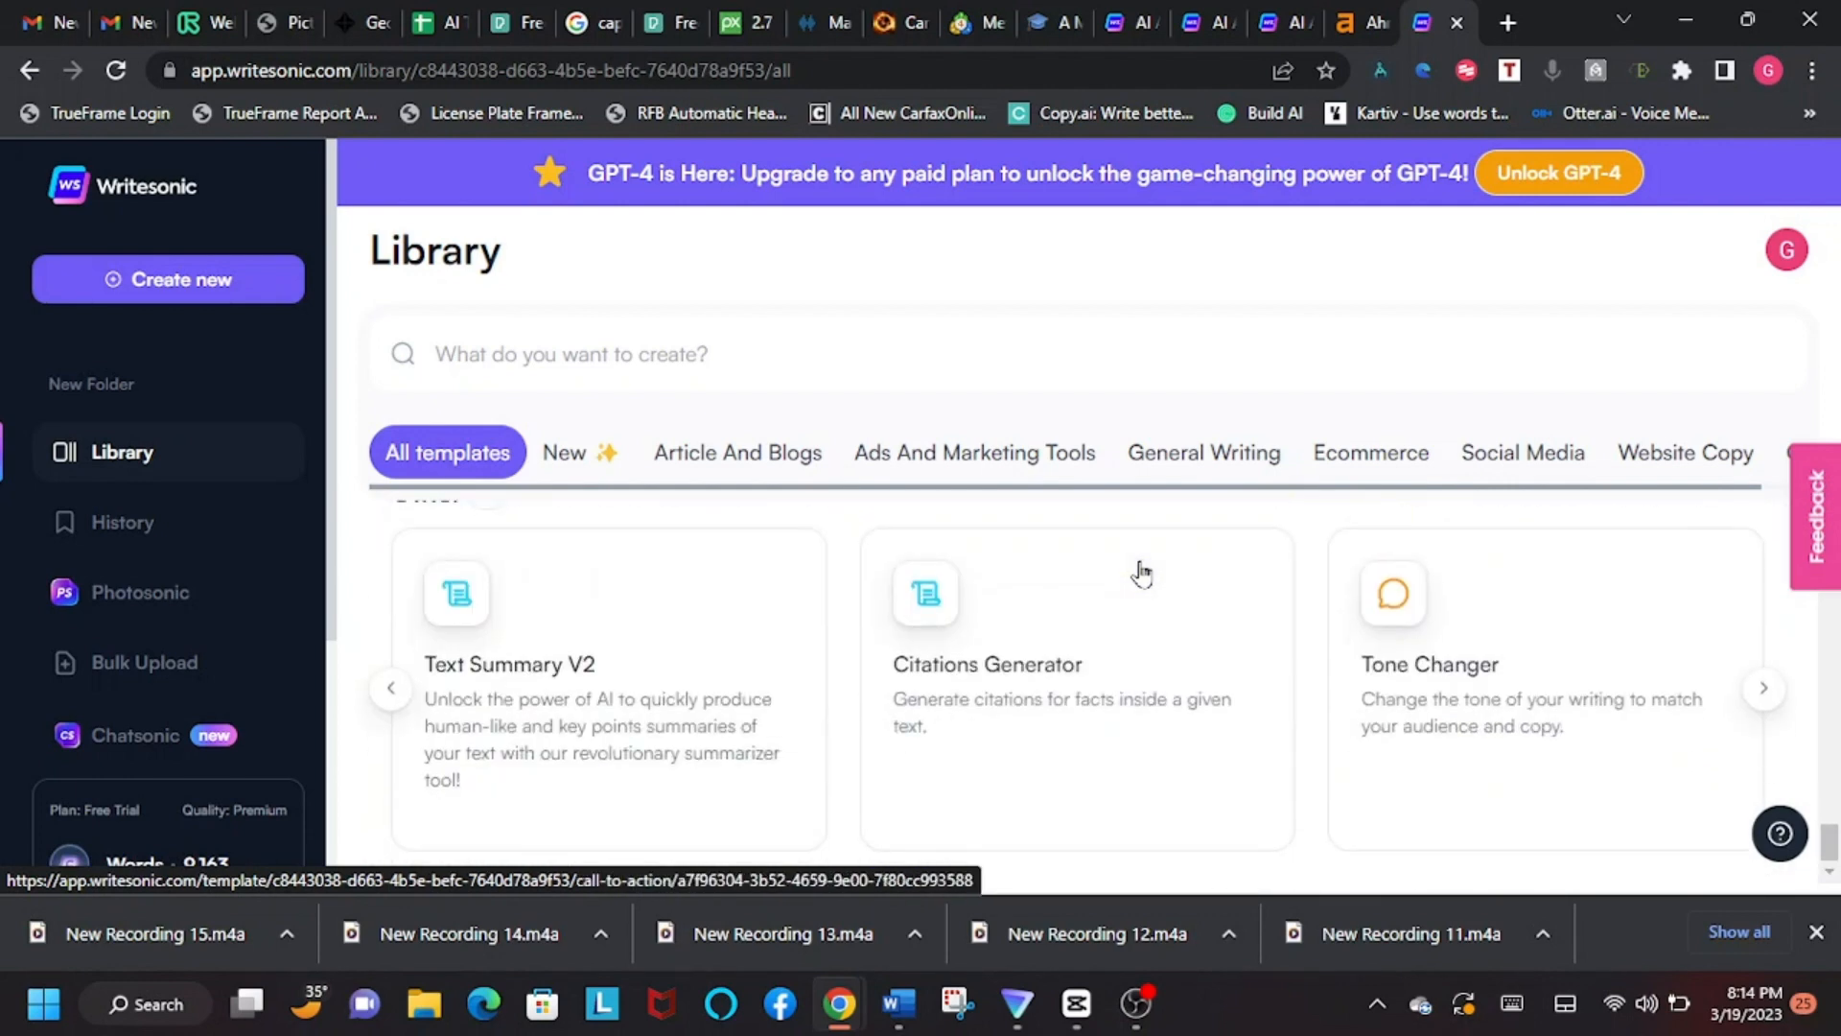
pyautogui.scroll(14, 1141, 574)
pyautogui.scroll(10, 1142, 573)
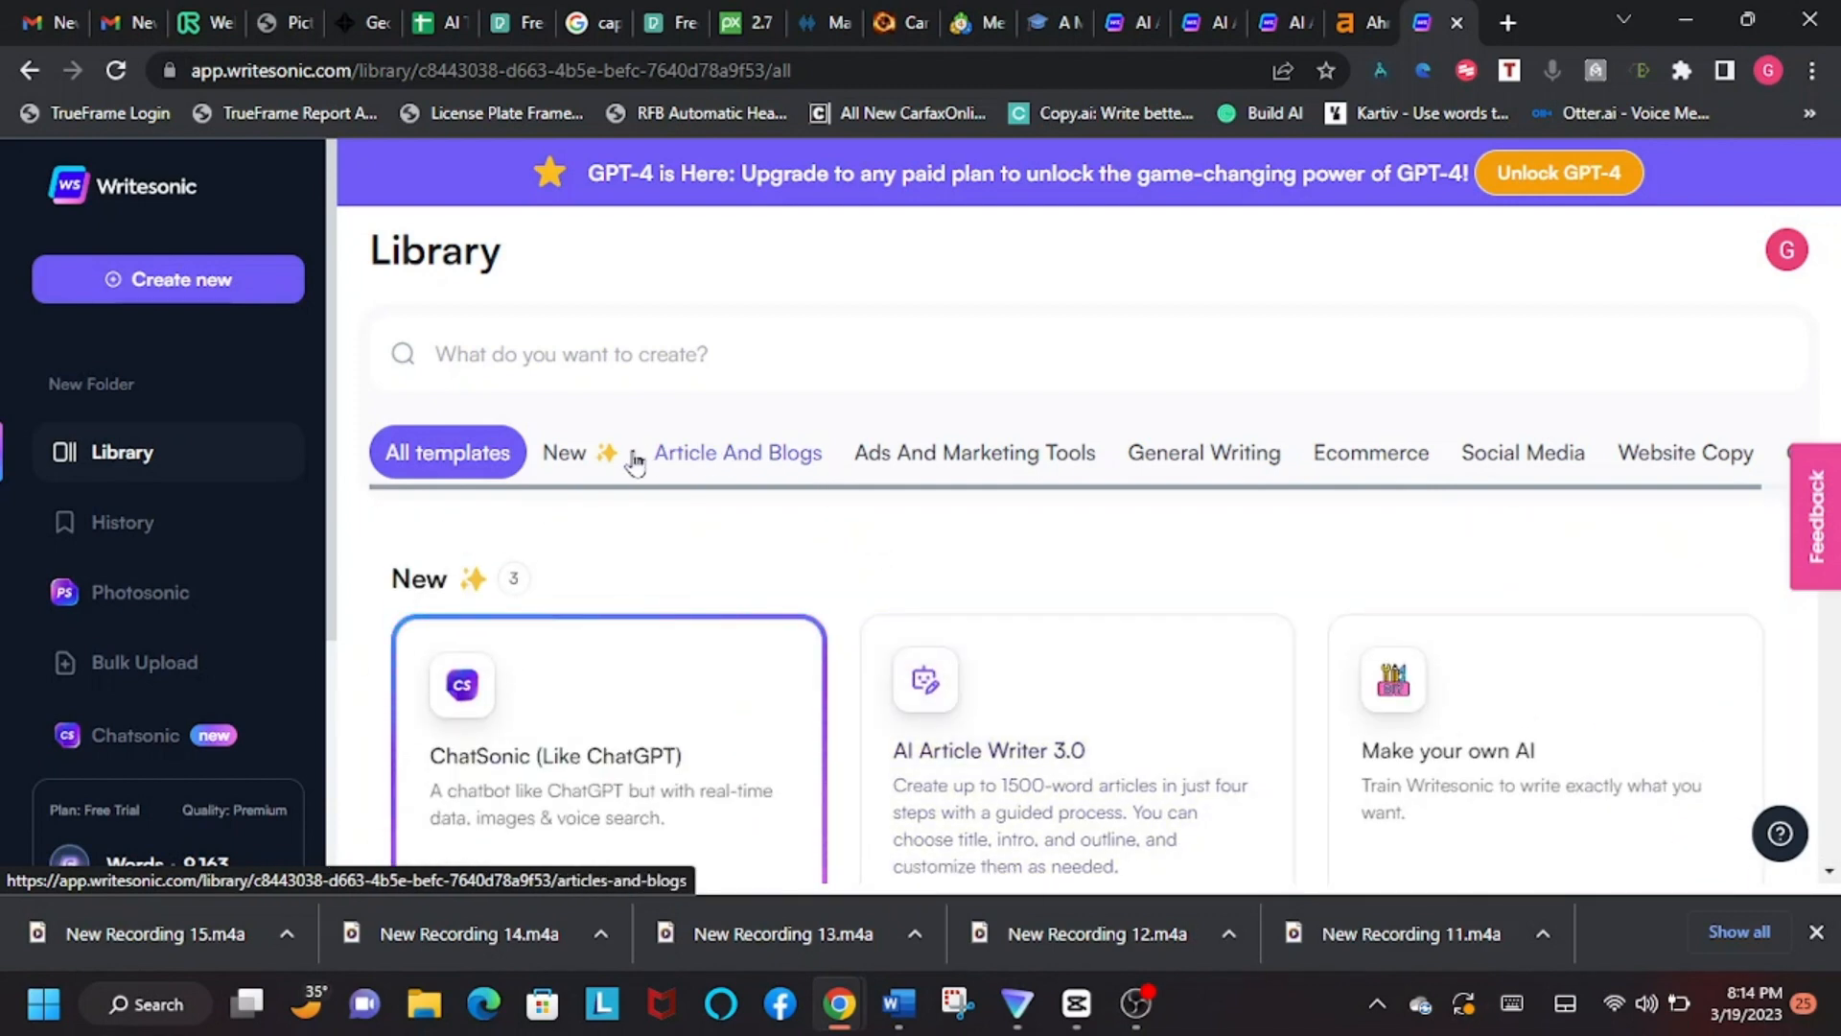
# Step: Look through the library categories from New to Website Copy one by one and return to New
pyautogui.click(570, 465)
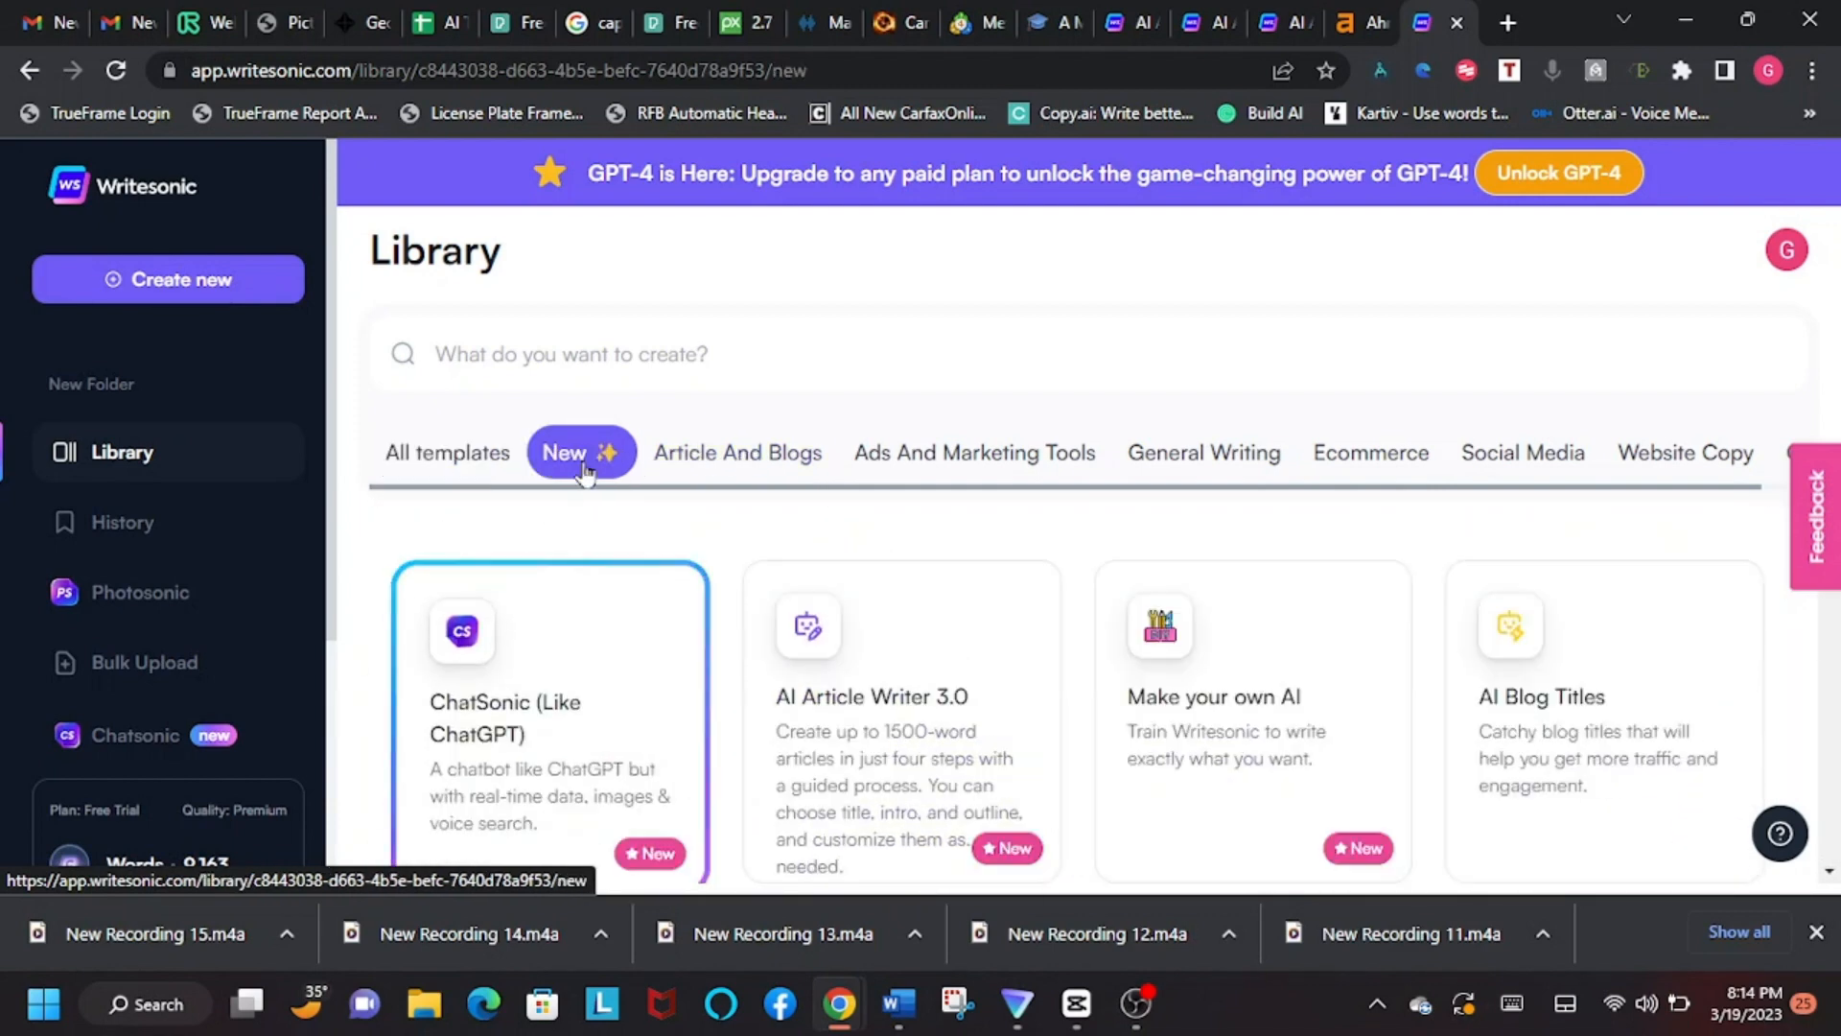
pyautogui.click(739, 456)
pyautogui.click(1009, 458)
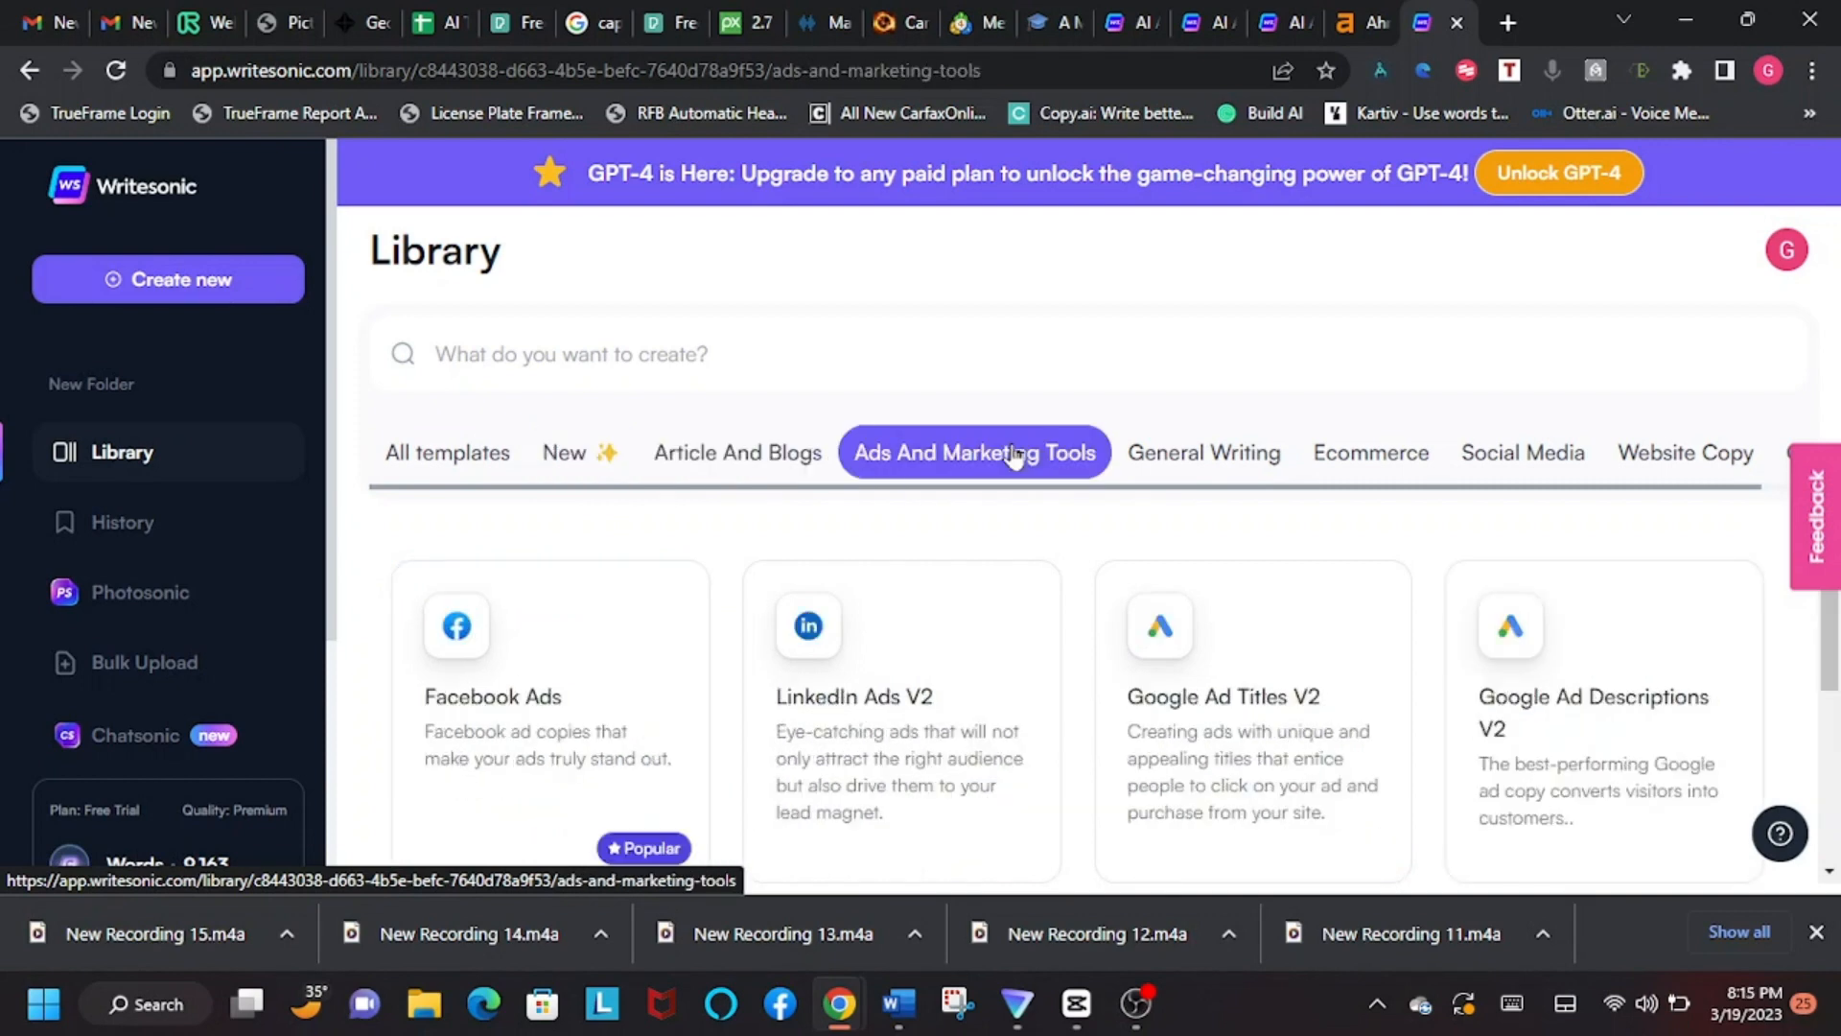
pyautogui.click(1255, 461)
pyautogui.click(1438, 458)
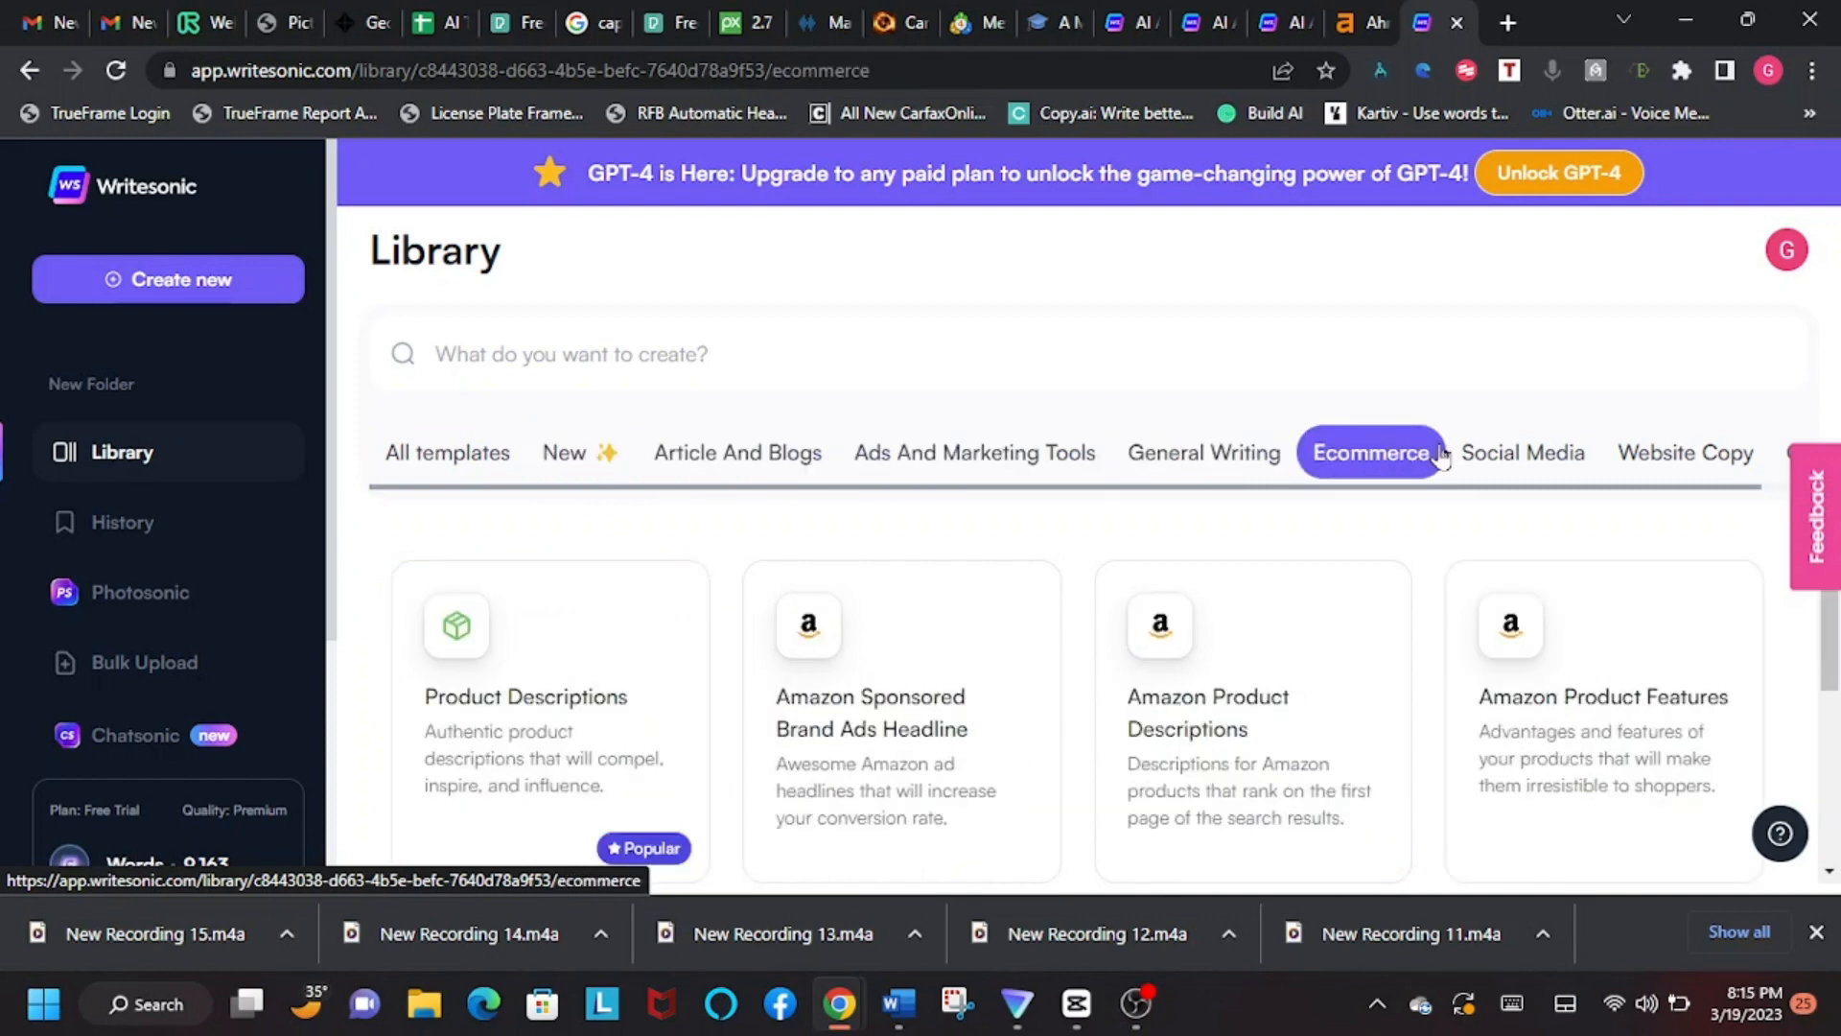
pyautogui.click(1497, 453)
pyautogui.click(1715, 451)
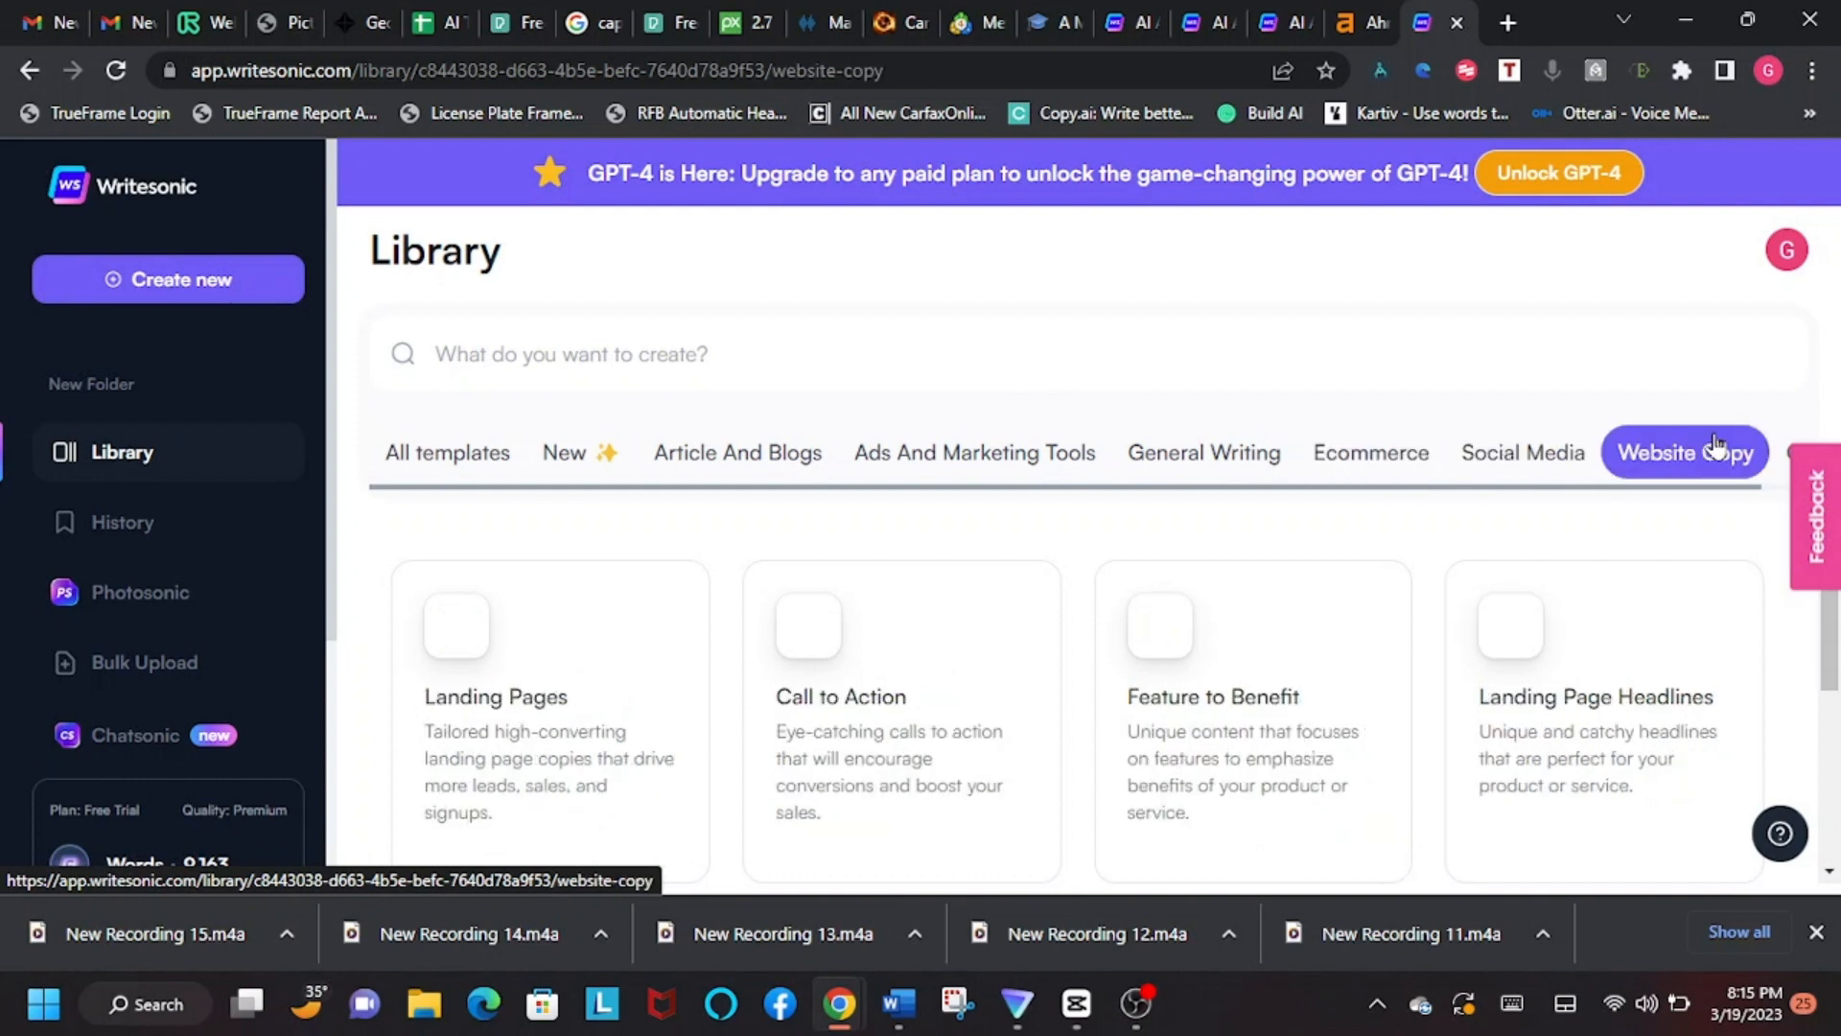
pyautogui.click(562, 456)
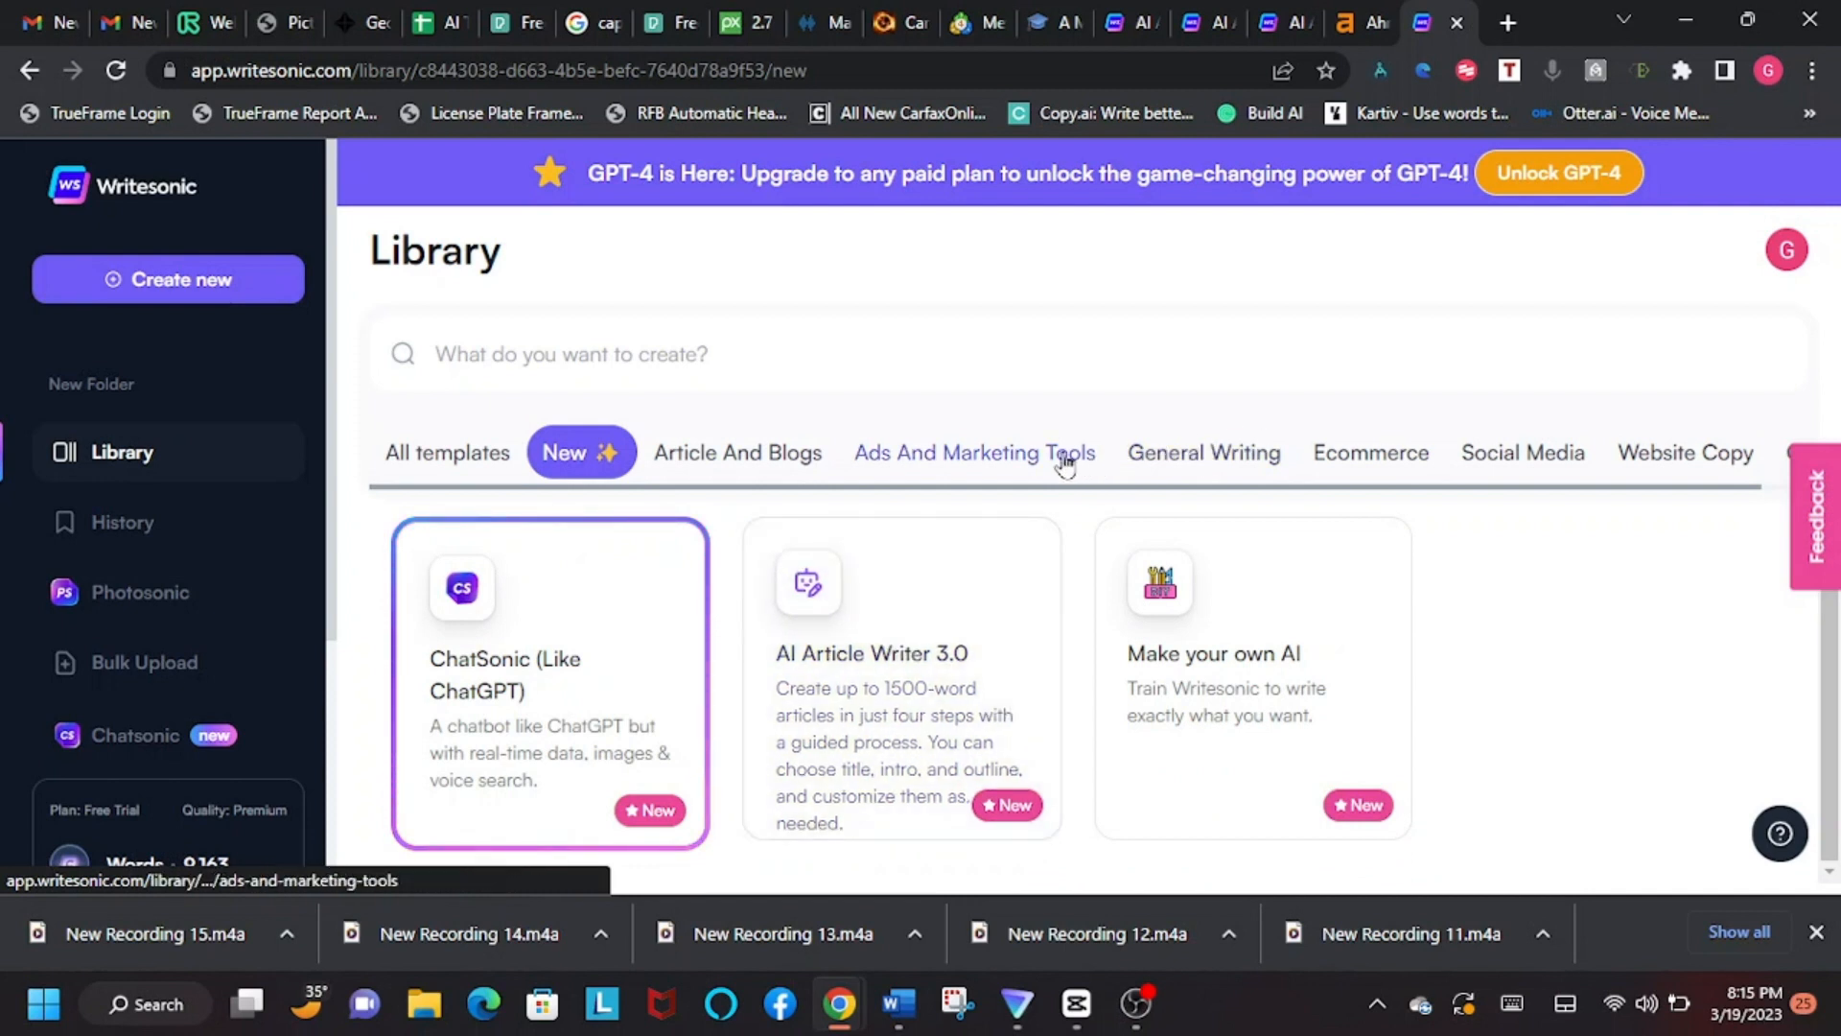
# Step: Examine the templates in the Article And Blogs category, including the article writers, rephrasing tools, intros, outlines and Conclusion Writer
pyautogui.click(717, 460)
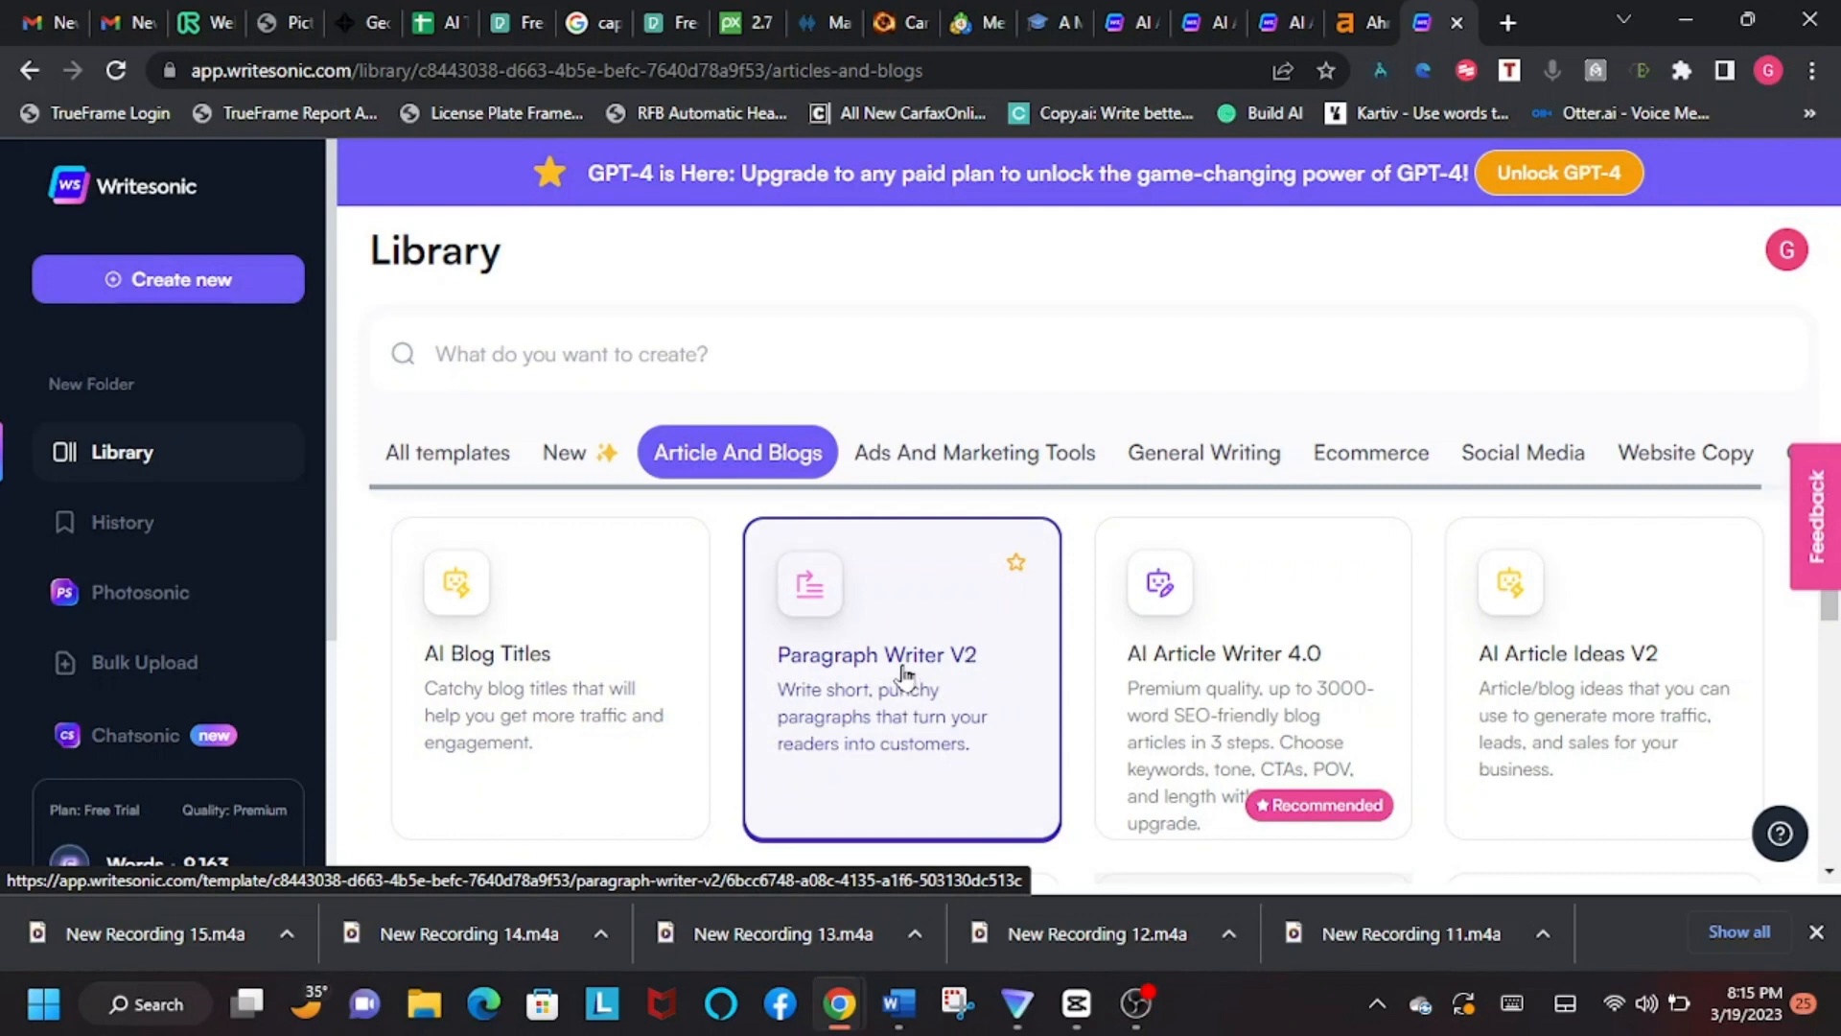
pyautogui.scroll(-4, 901, 672)
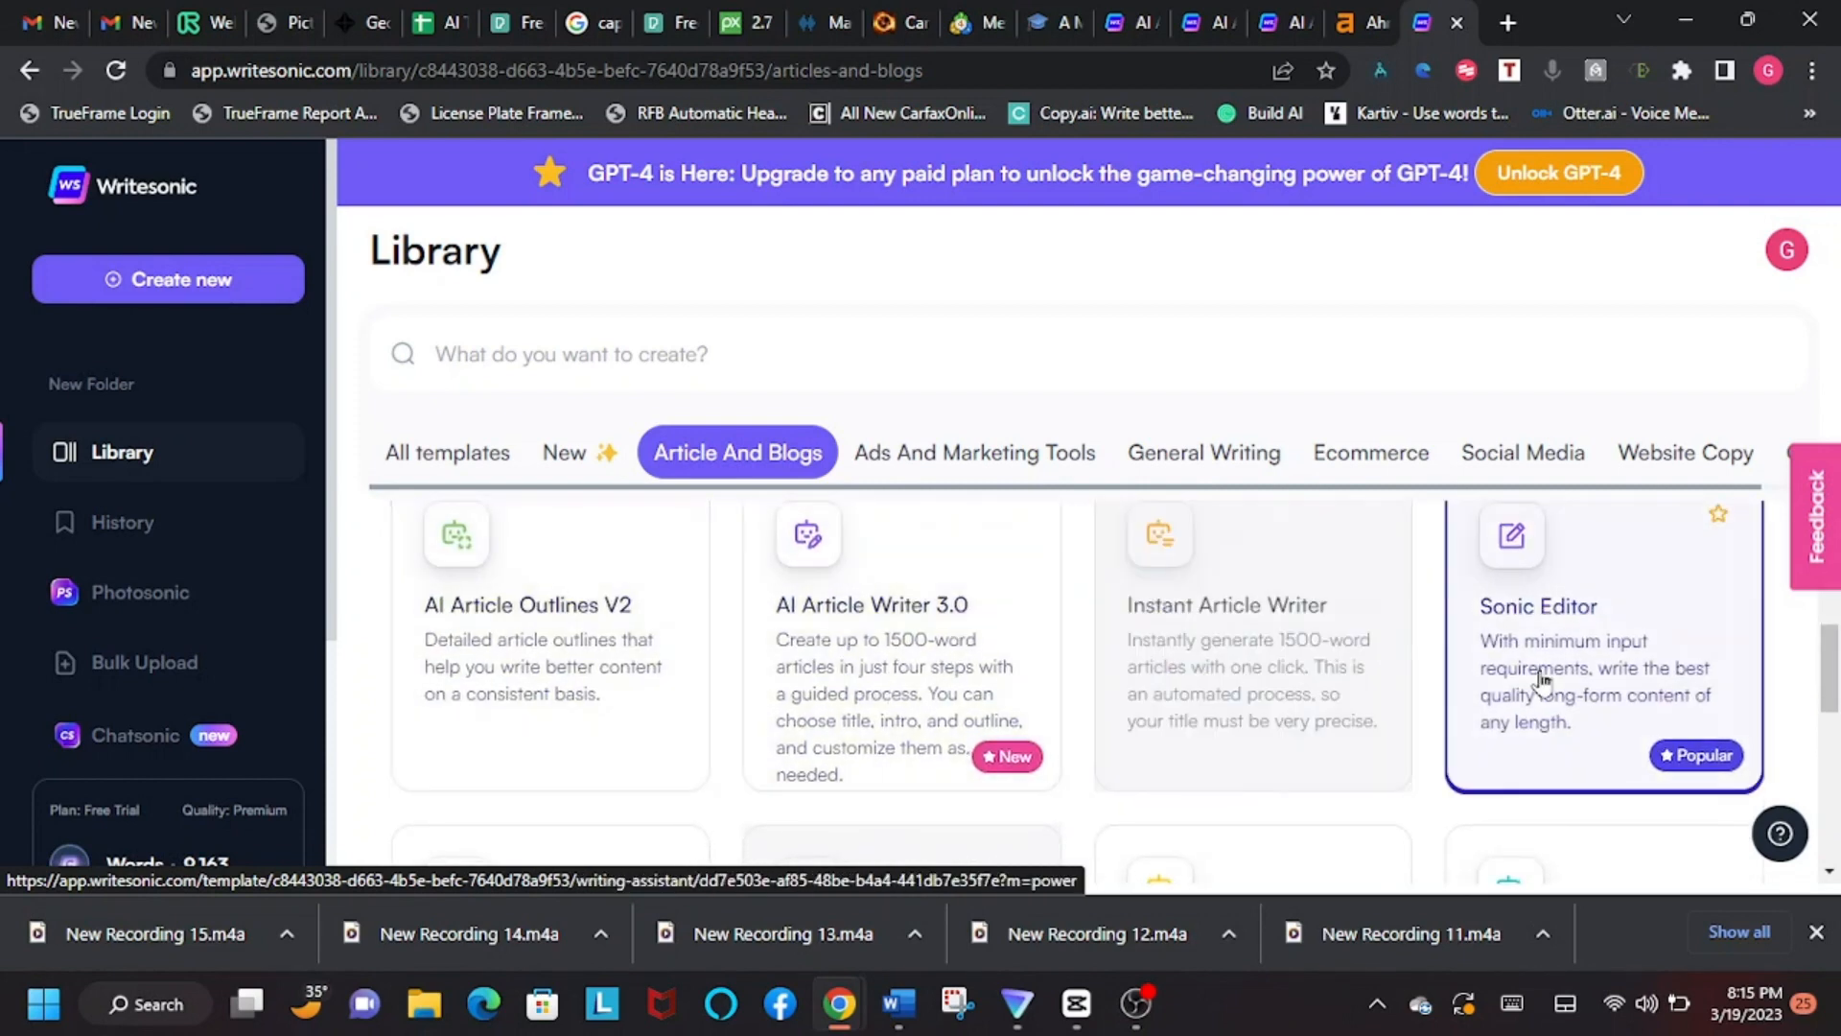
pyautogui.scroll(-2, 1535, 671)
pyautogui.scroll(-4, 1381, 662)
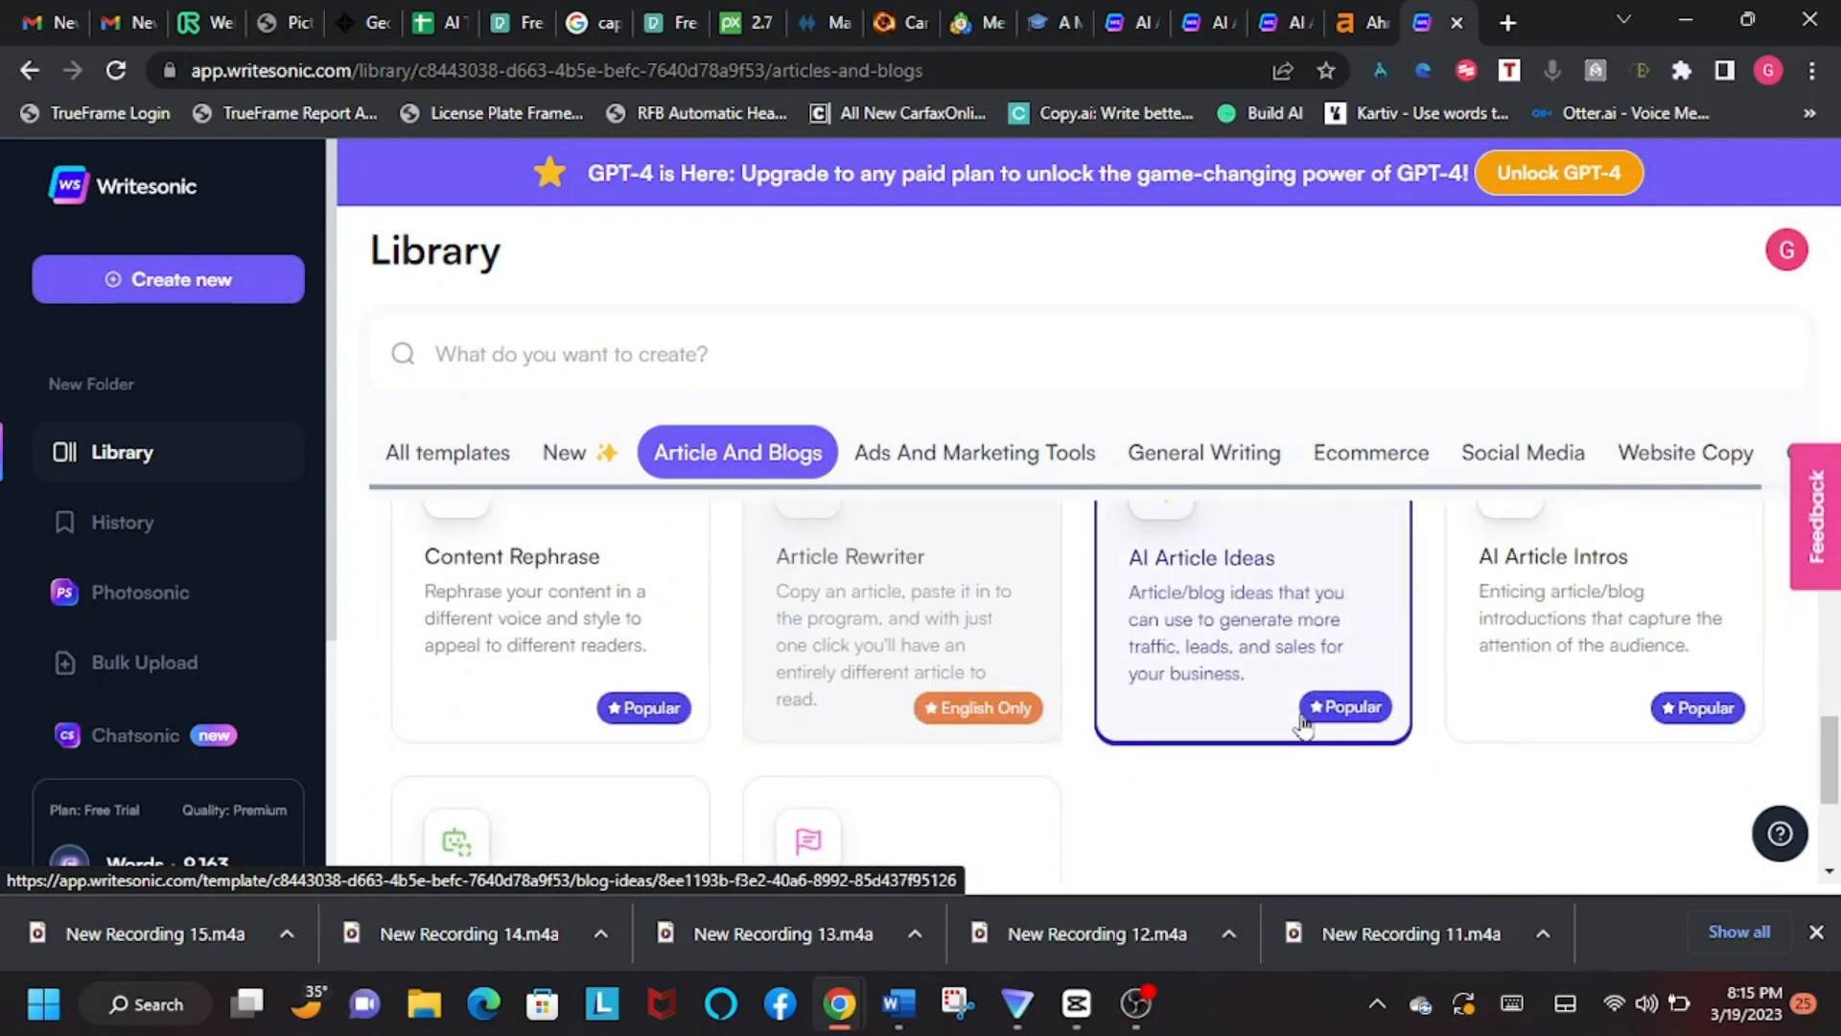
pyautogui.scroll(2, 1309, 710)
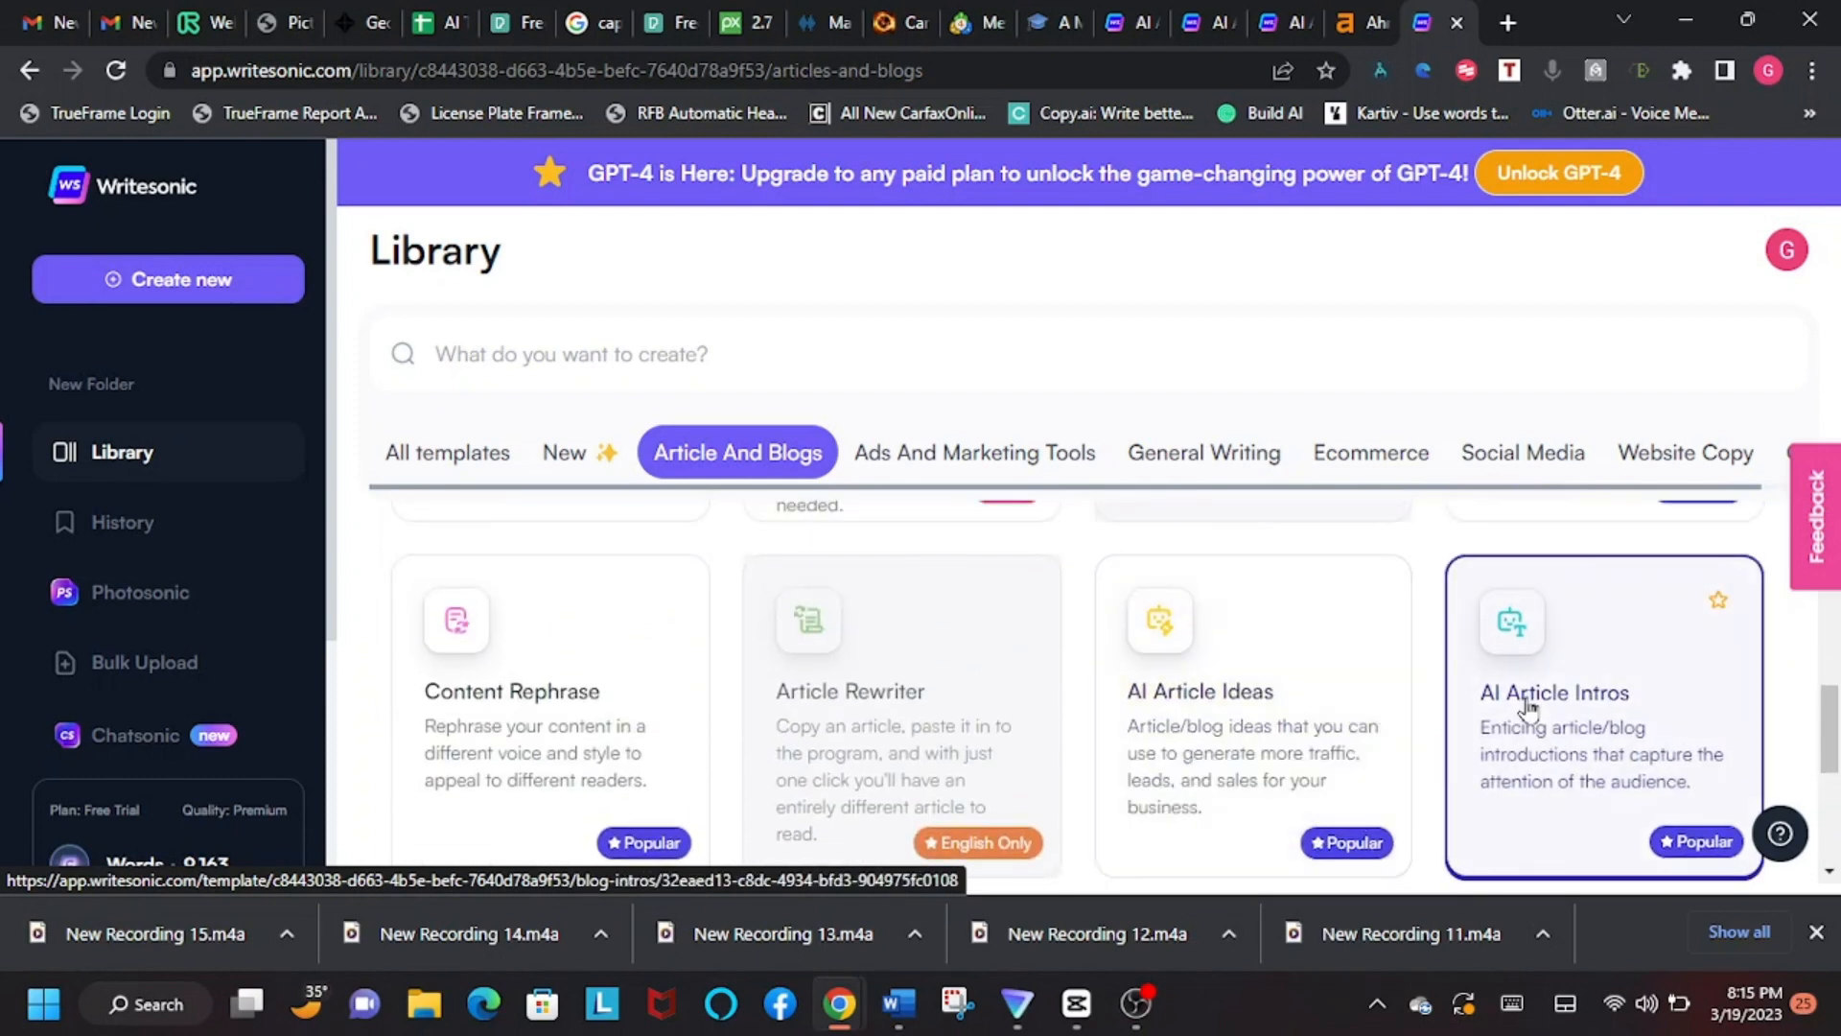
pyautogui.moveTo(796, 574)
pyautogui.scroll(-3, 815, 546)
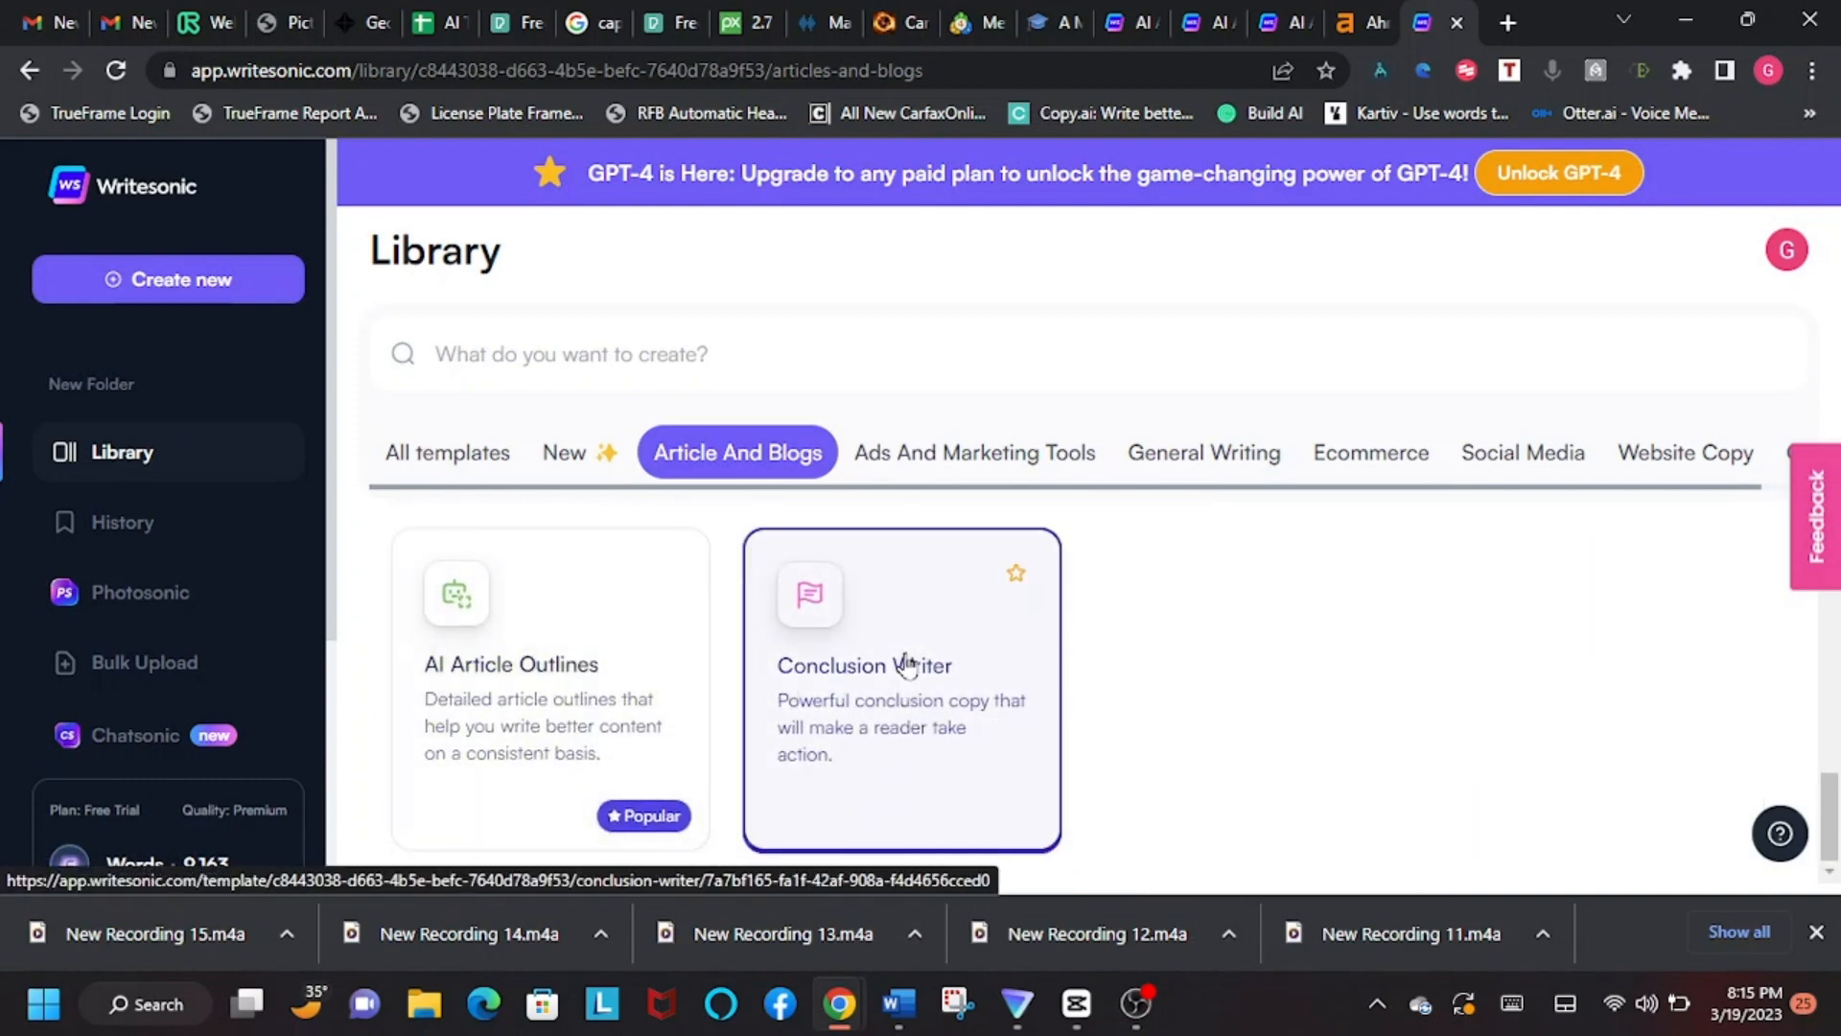
pyautogui.scroll(4, 901, 671)
pyautogui.moveTo(1103, 661)
pyautogui.scroll(3, 1343, 619)
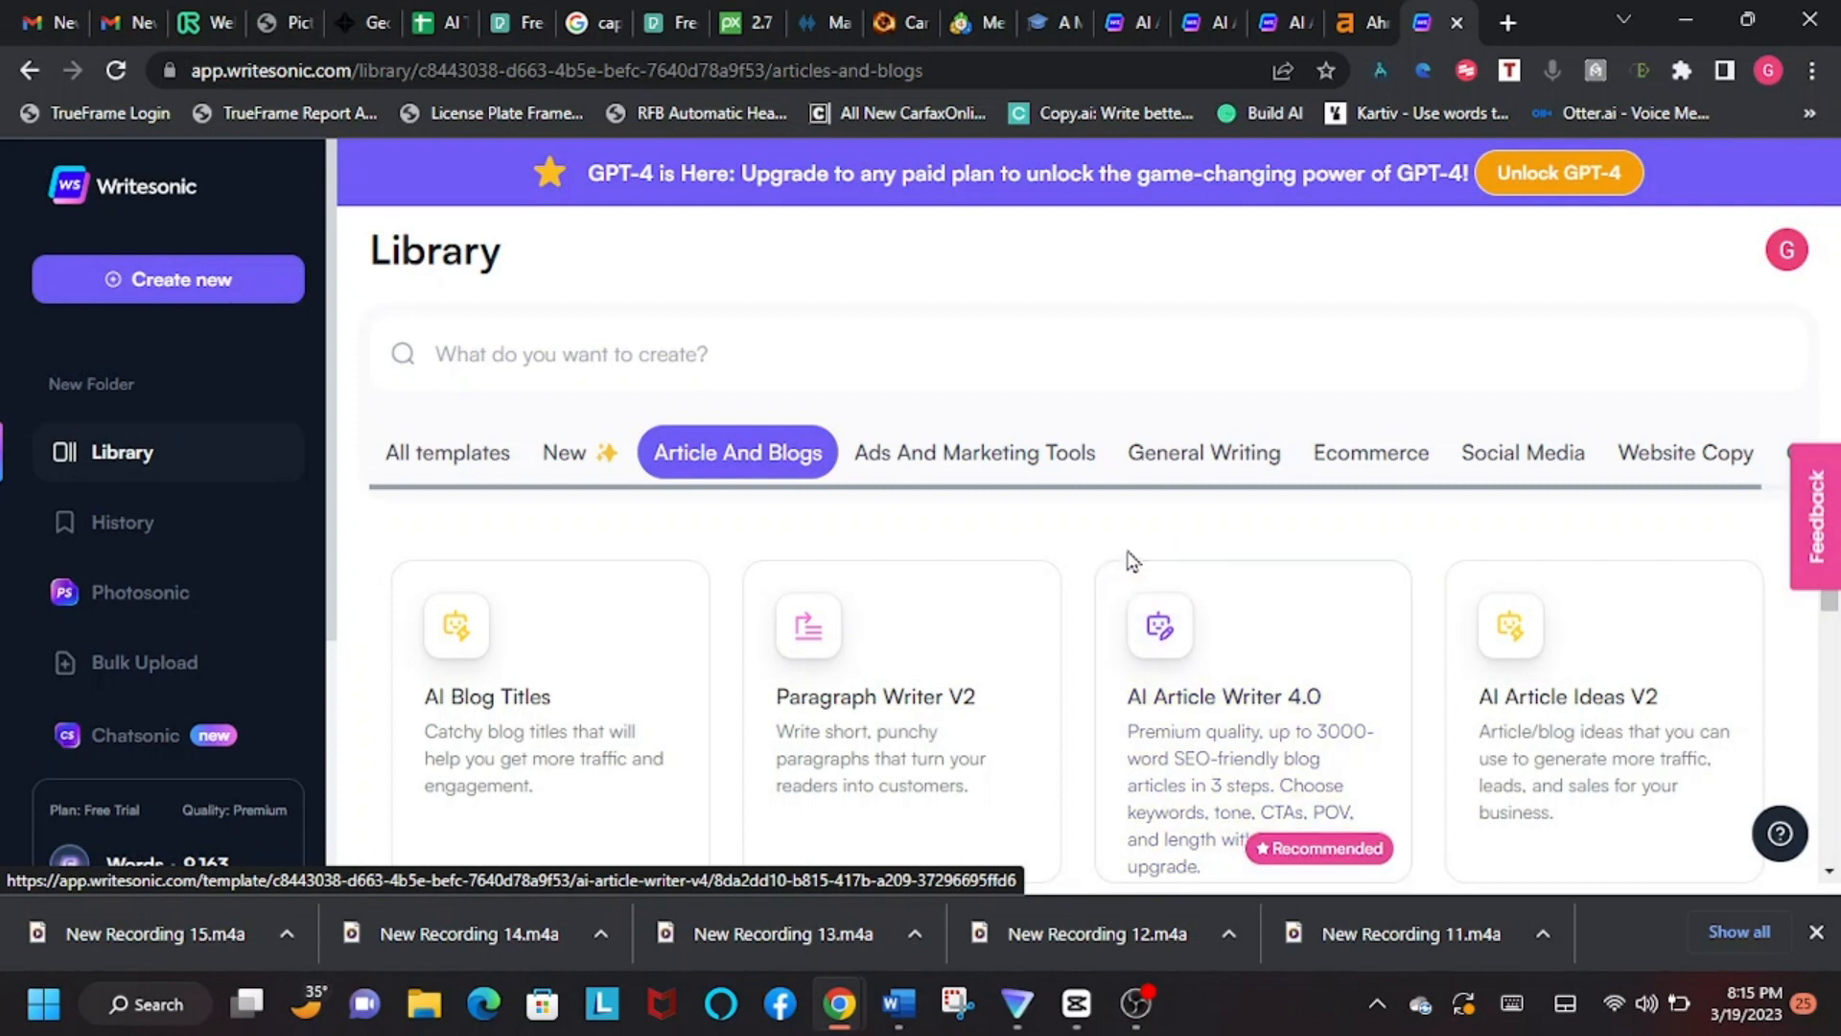
# Step: Review the Ads And Marketing Tools templates and the Ecommerce templates in the library
pyautogui.click(966, 448)
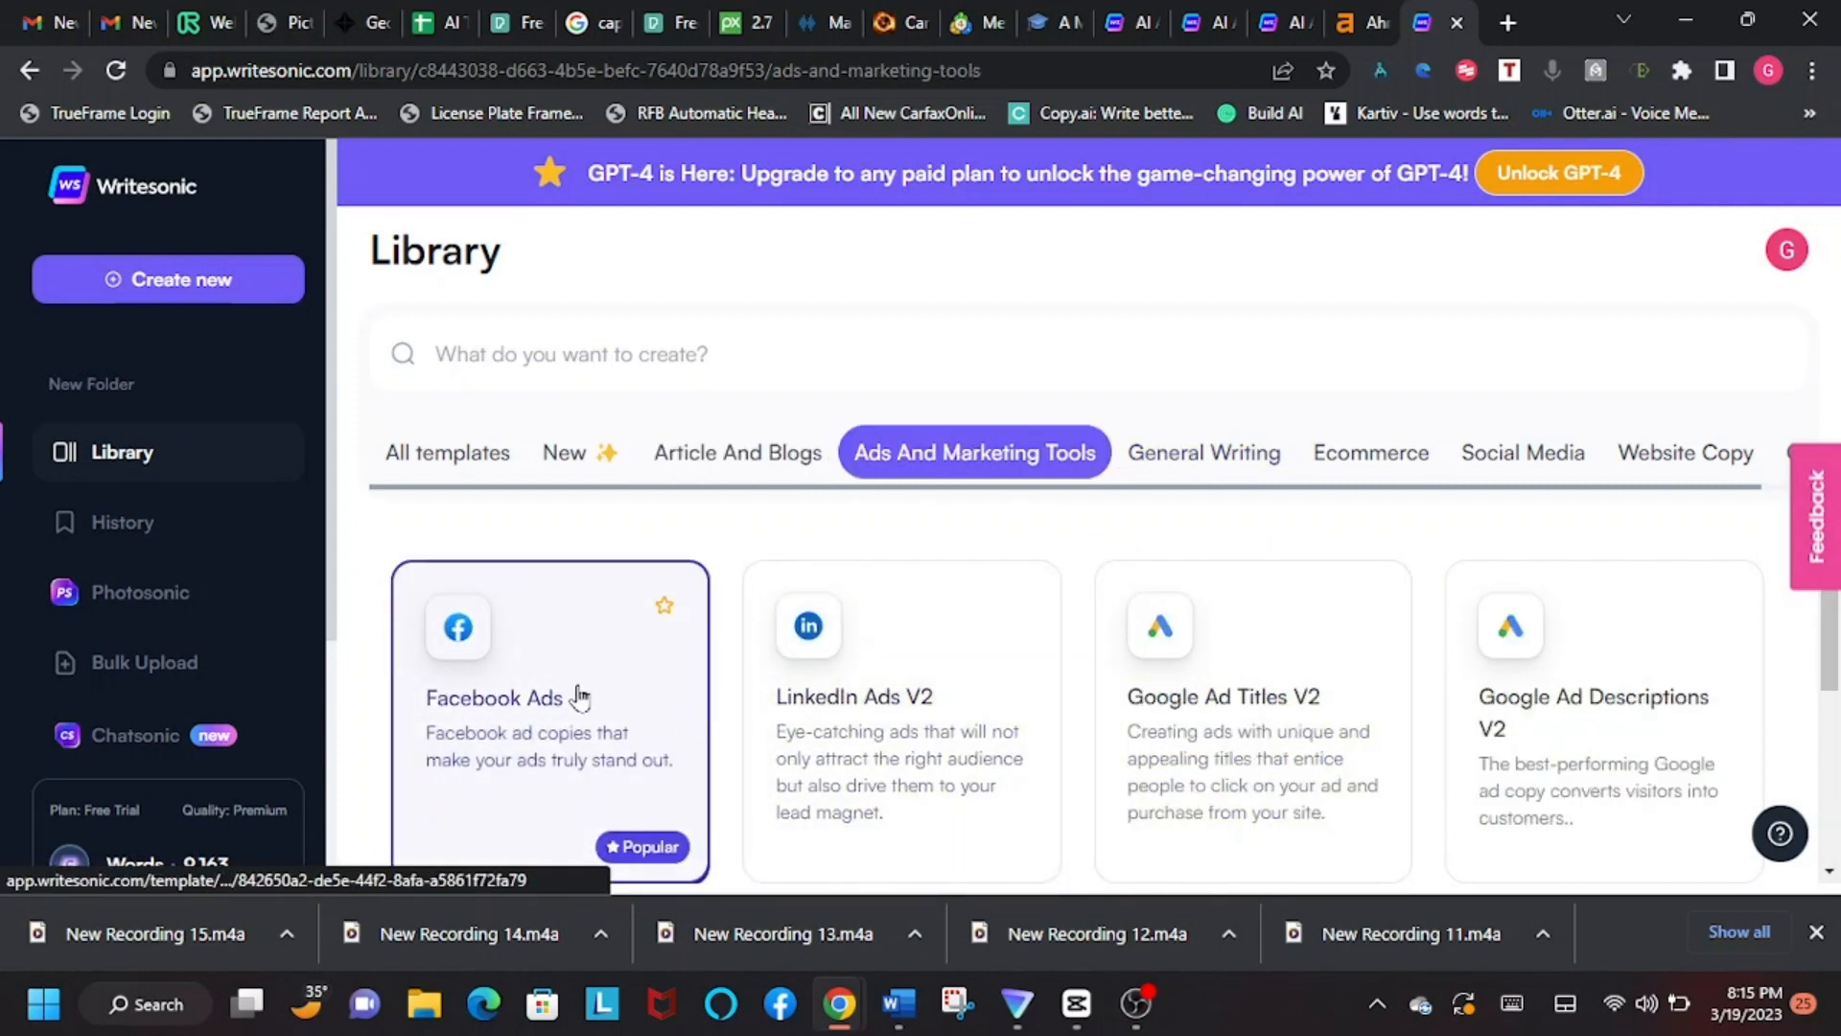
pyautogui.scroll(-1, 579, 697)
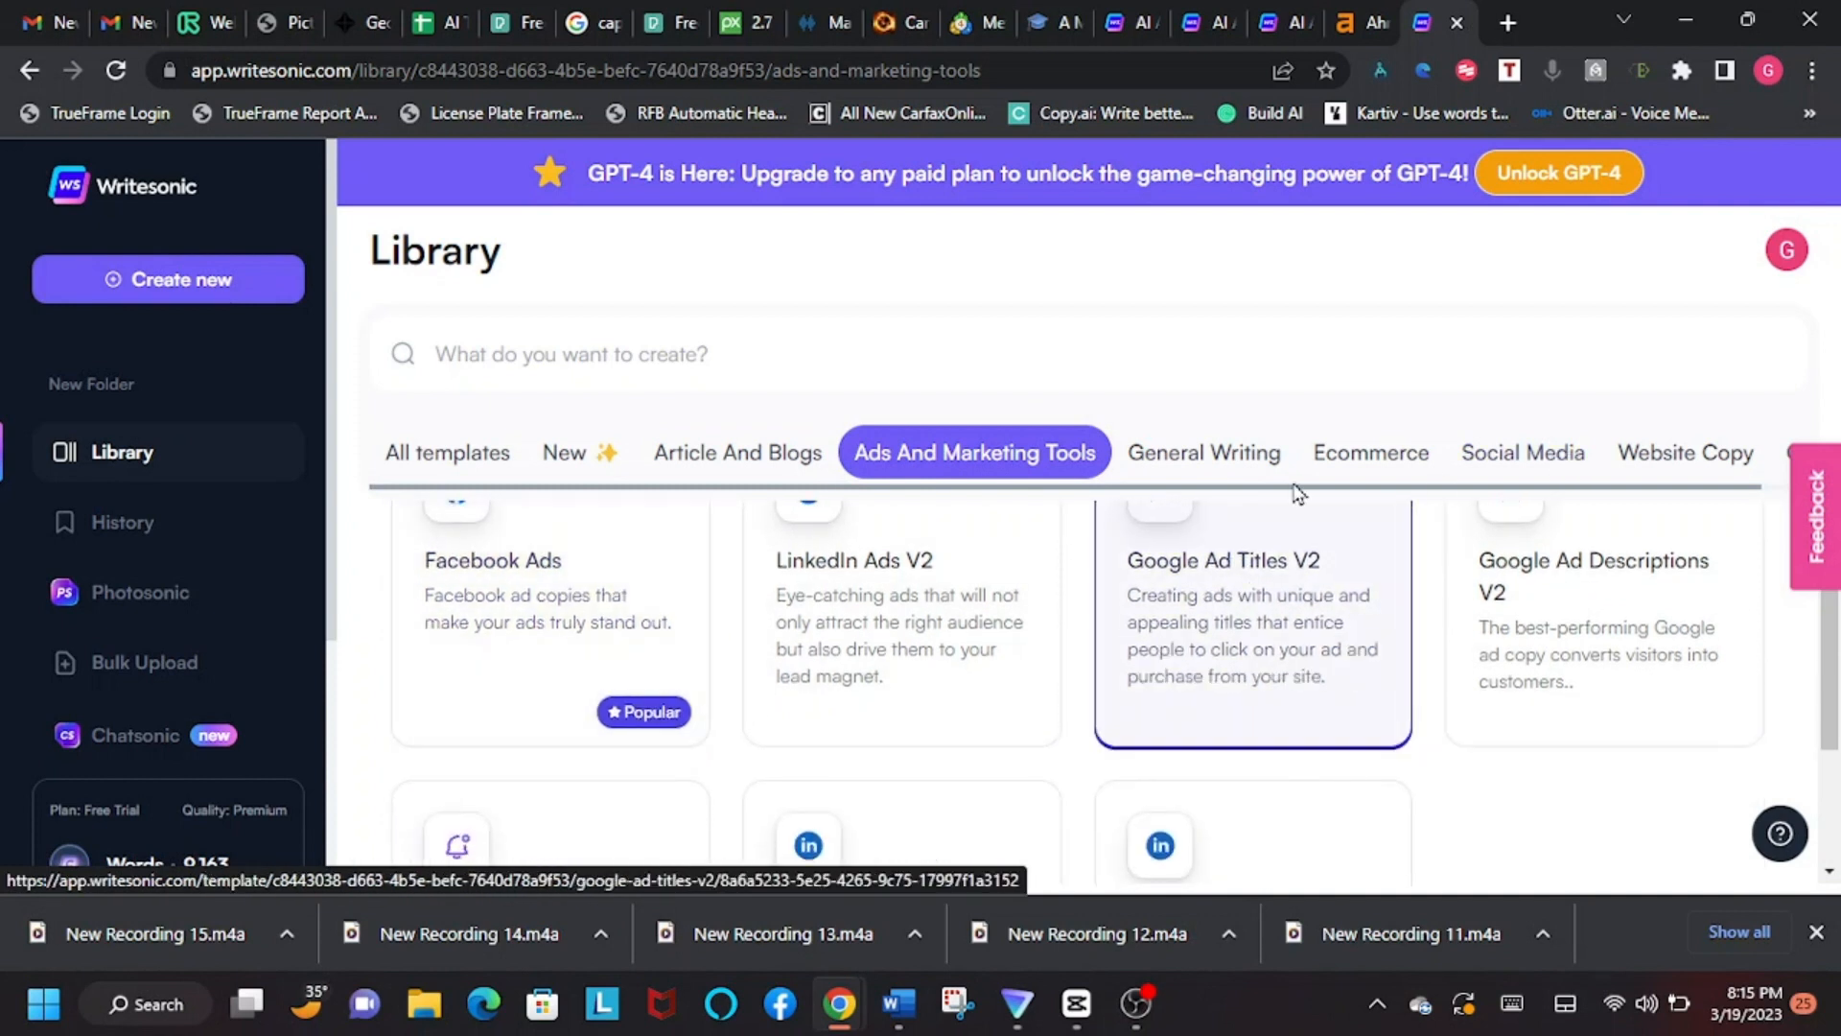
pyautogui.click(1372, 452)
pyautogui.scroll(1, 1031, 666)
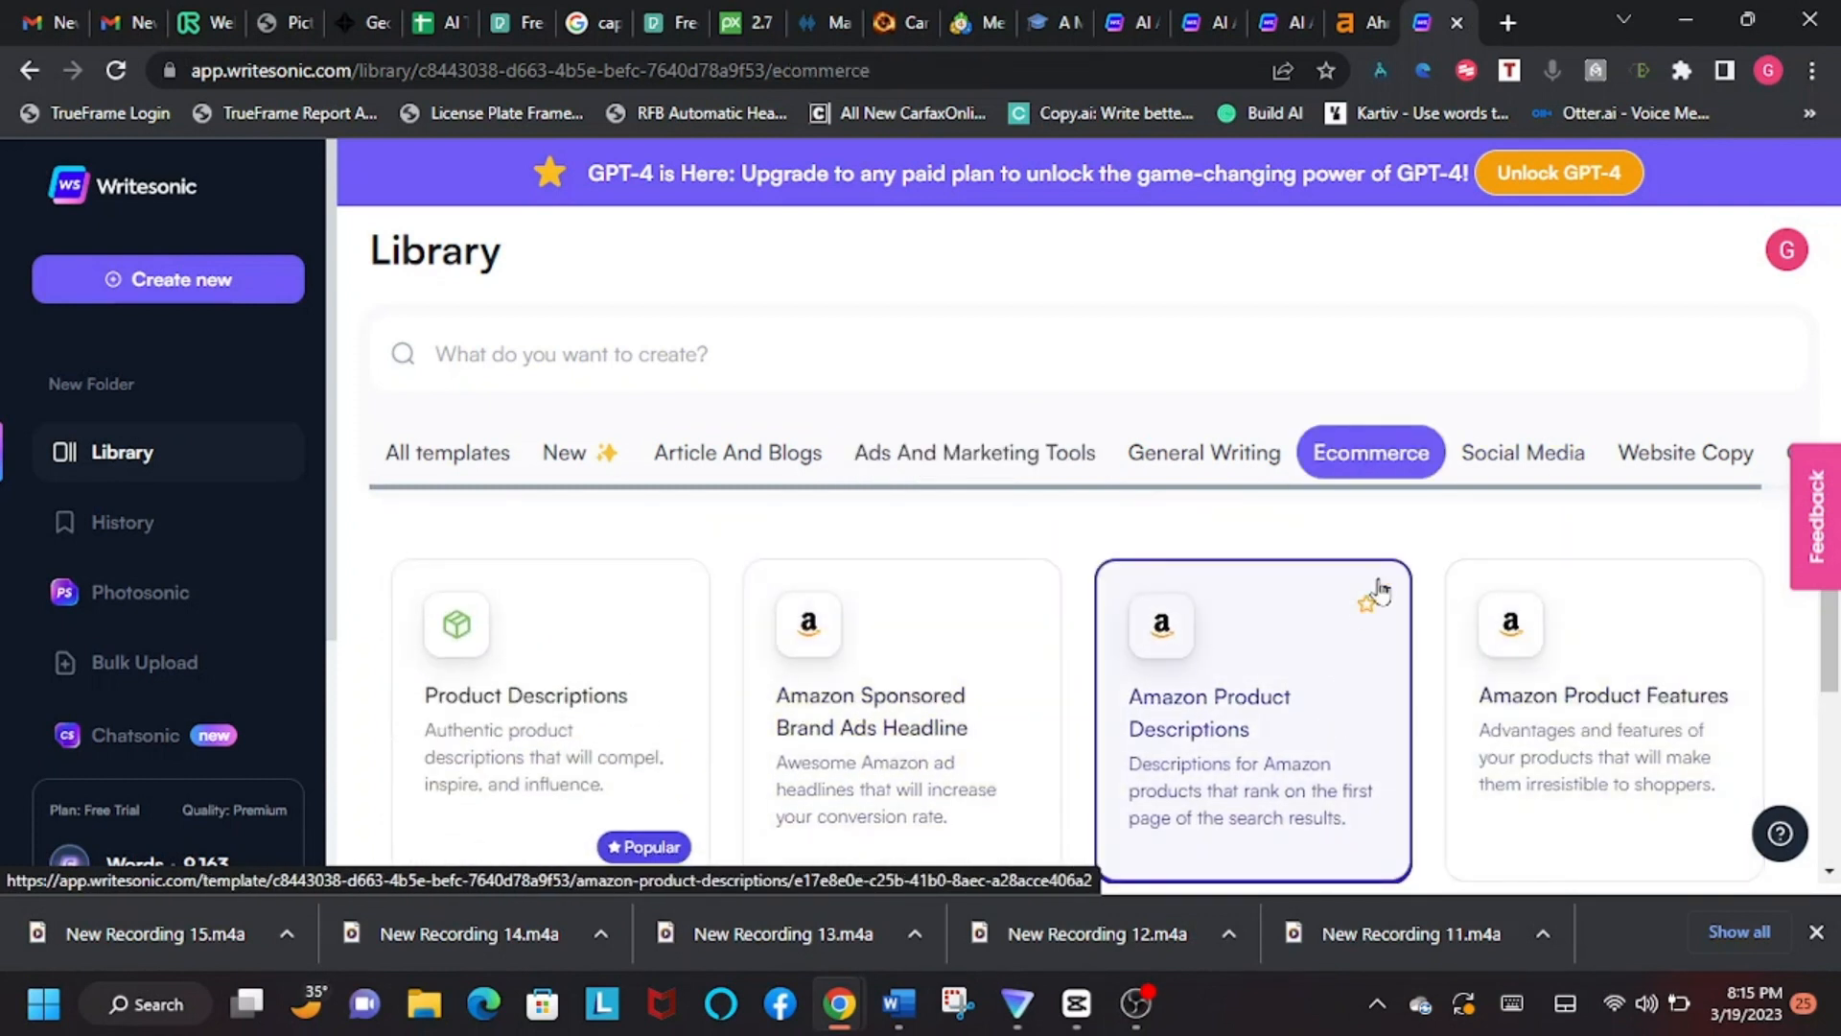
# Step: Review the Social Media templates and go back to the Article And Blogs category
pyautogui.click(1565, 468)
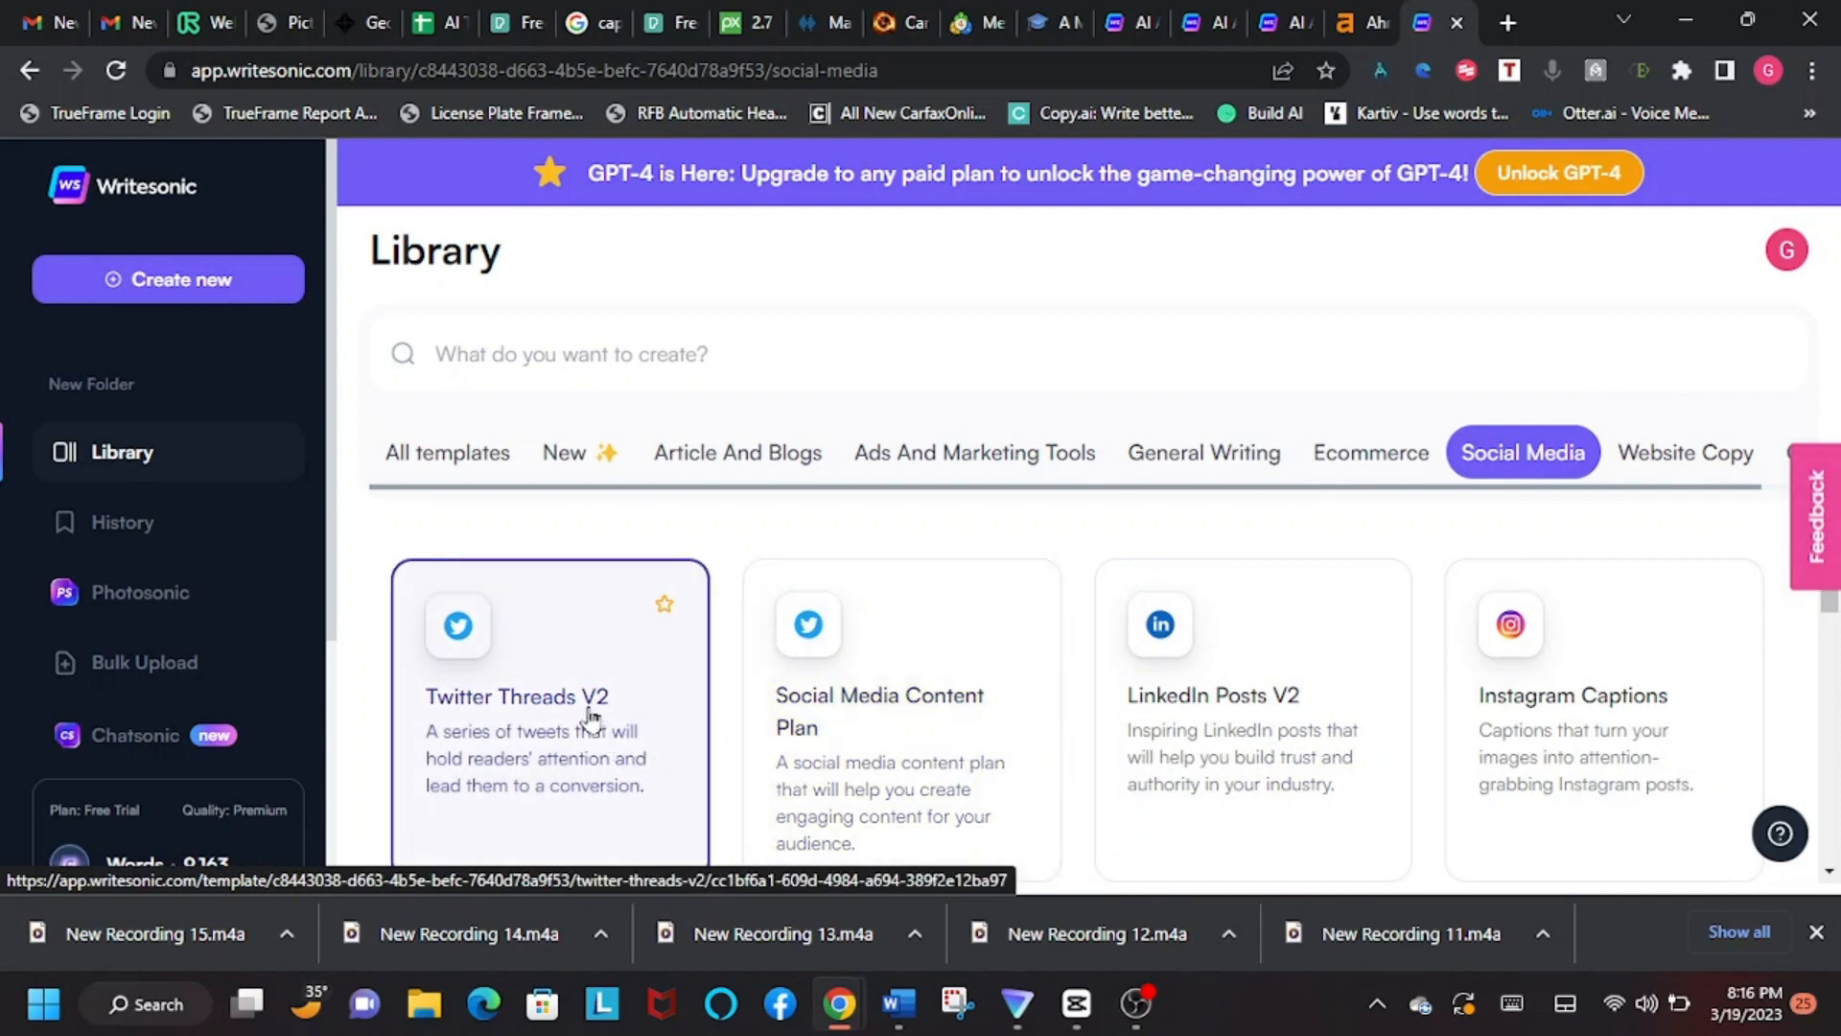
pyautogui.scroll(-4, 1159, 580)
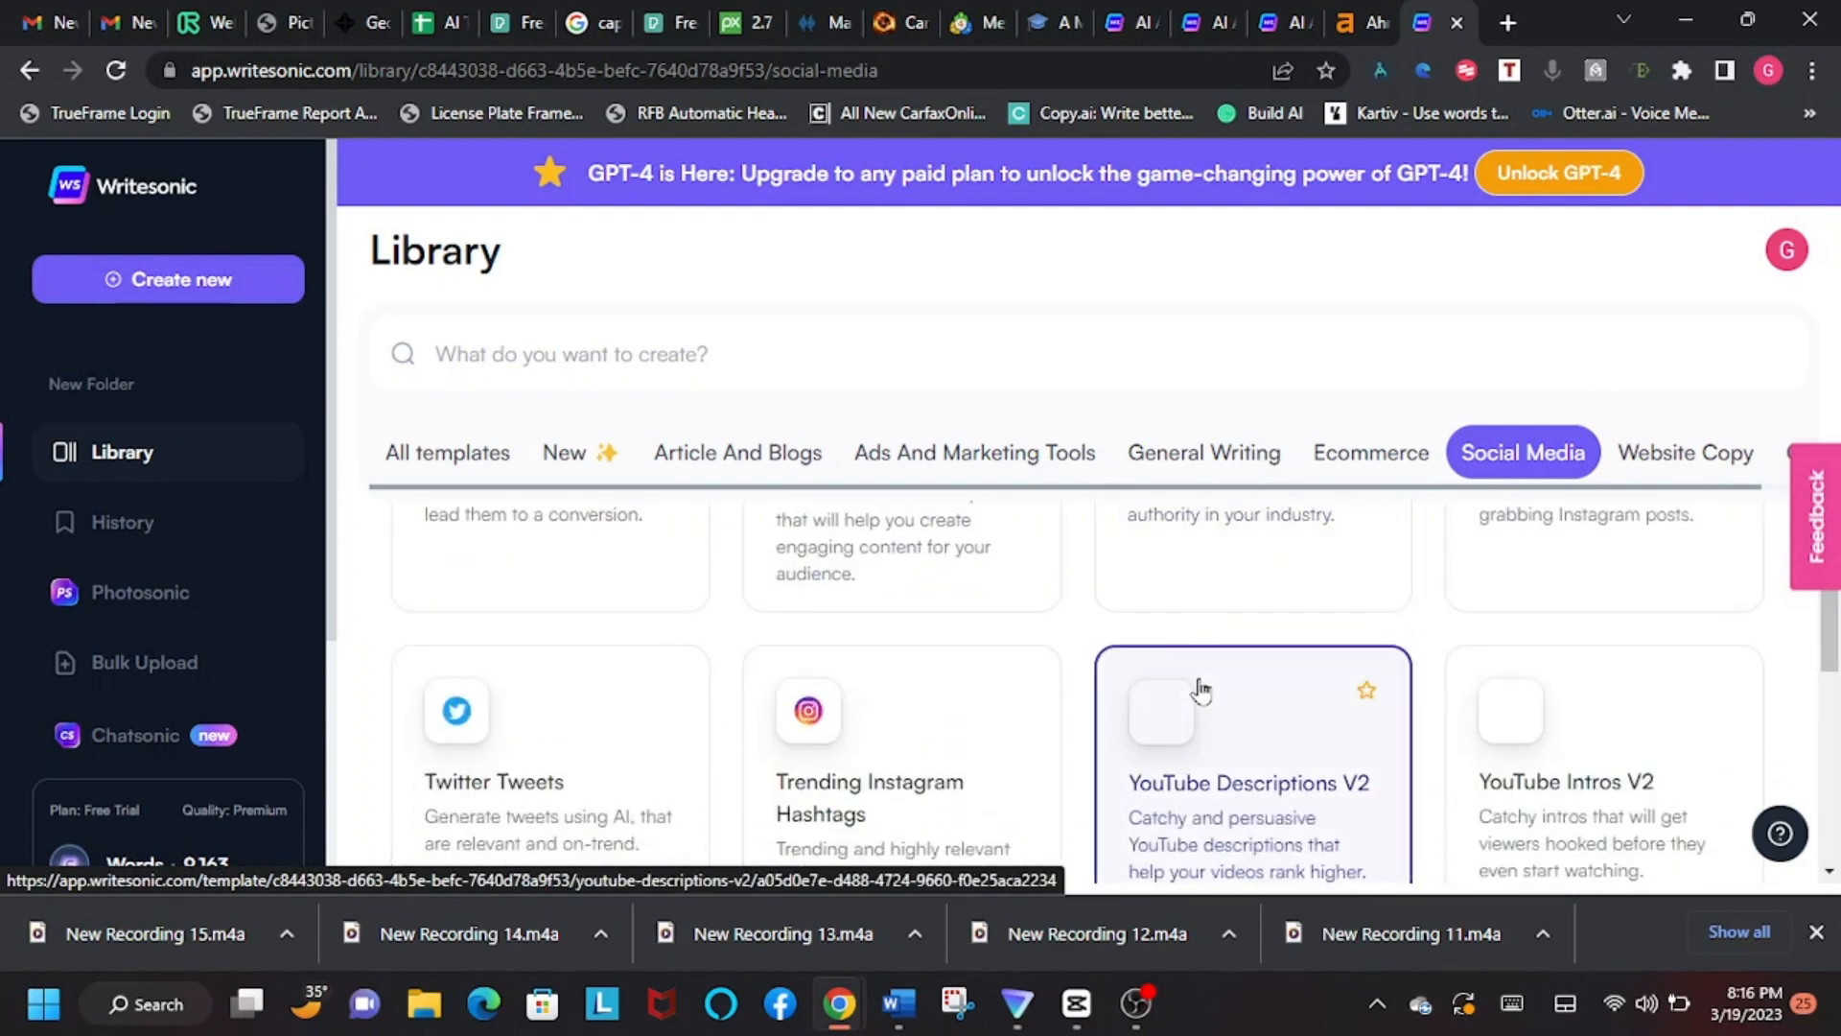
pyautogui.scroll(-3, 1040, 619)
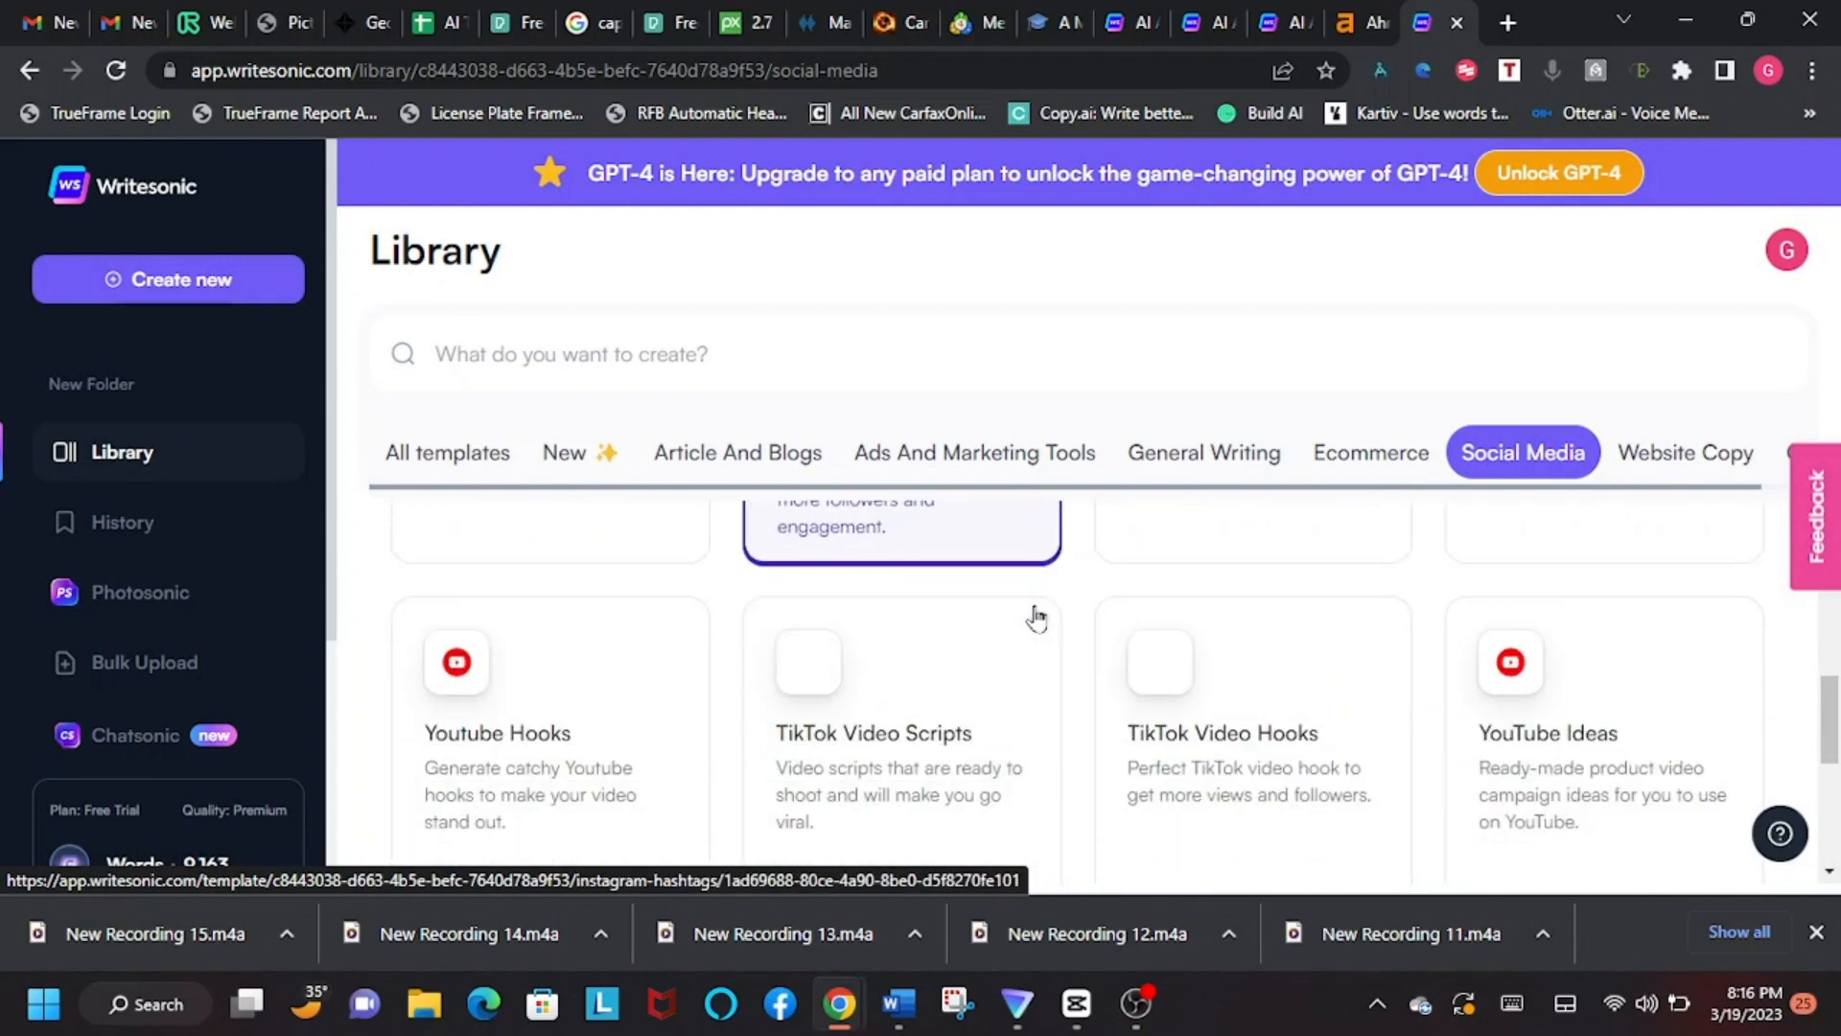
pyautogui.scroll(4, 1048, 624)
pyautogui.scroll(3, 1048, 623)
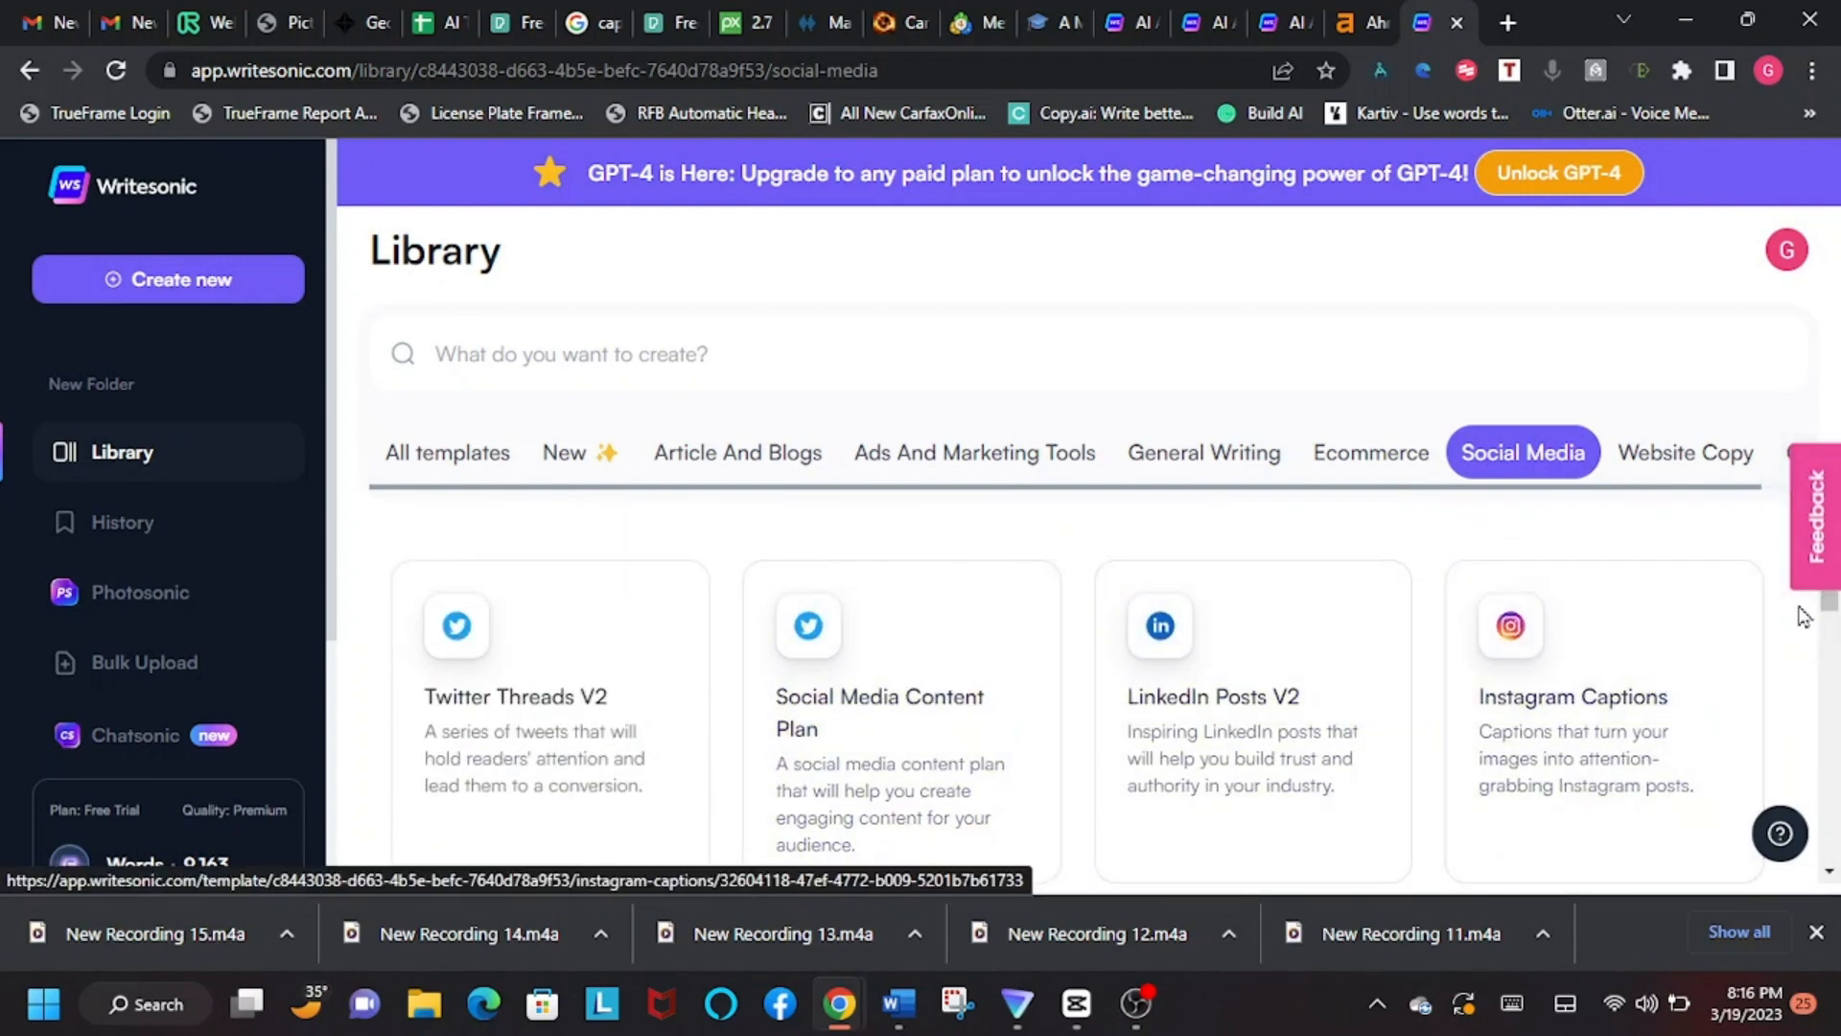
pyautogui.click(731, 463)
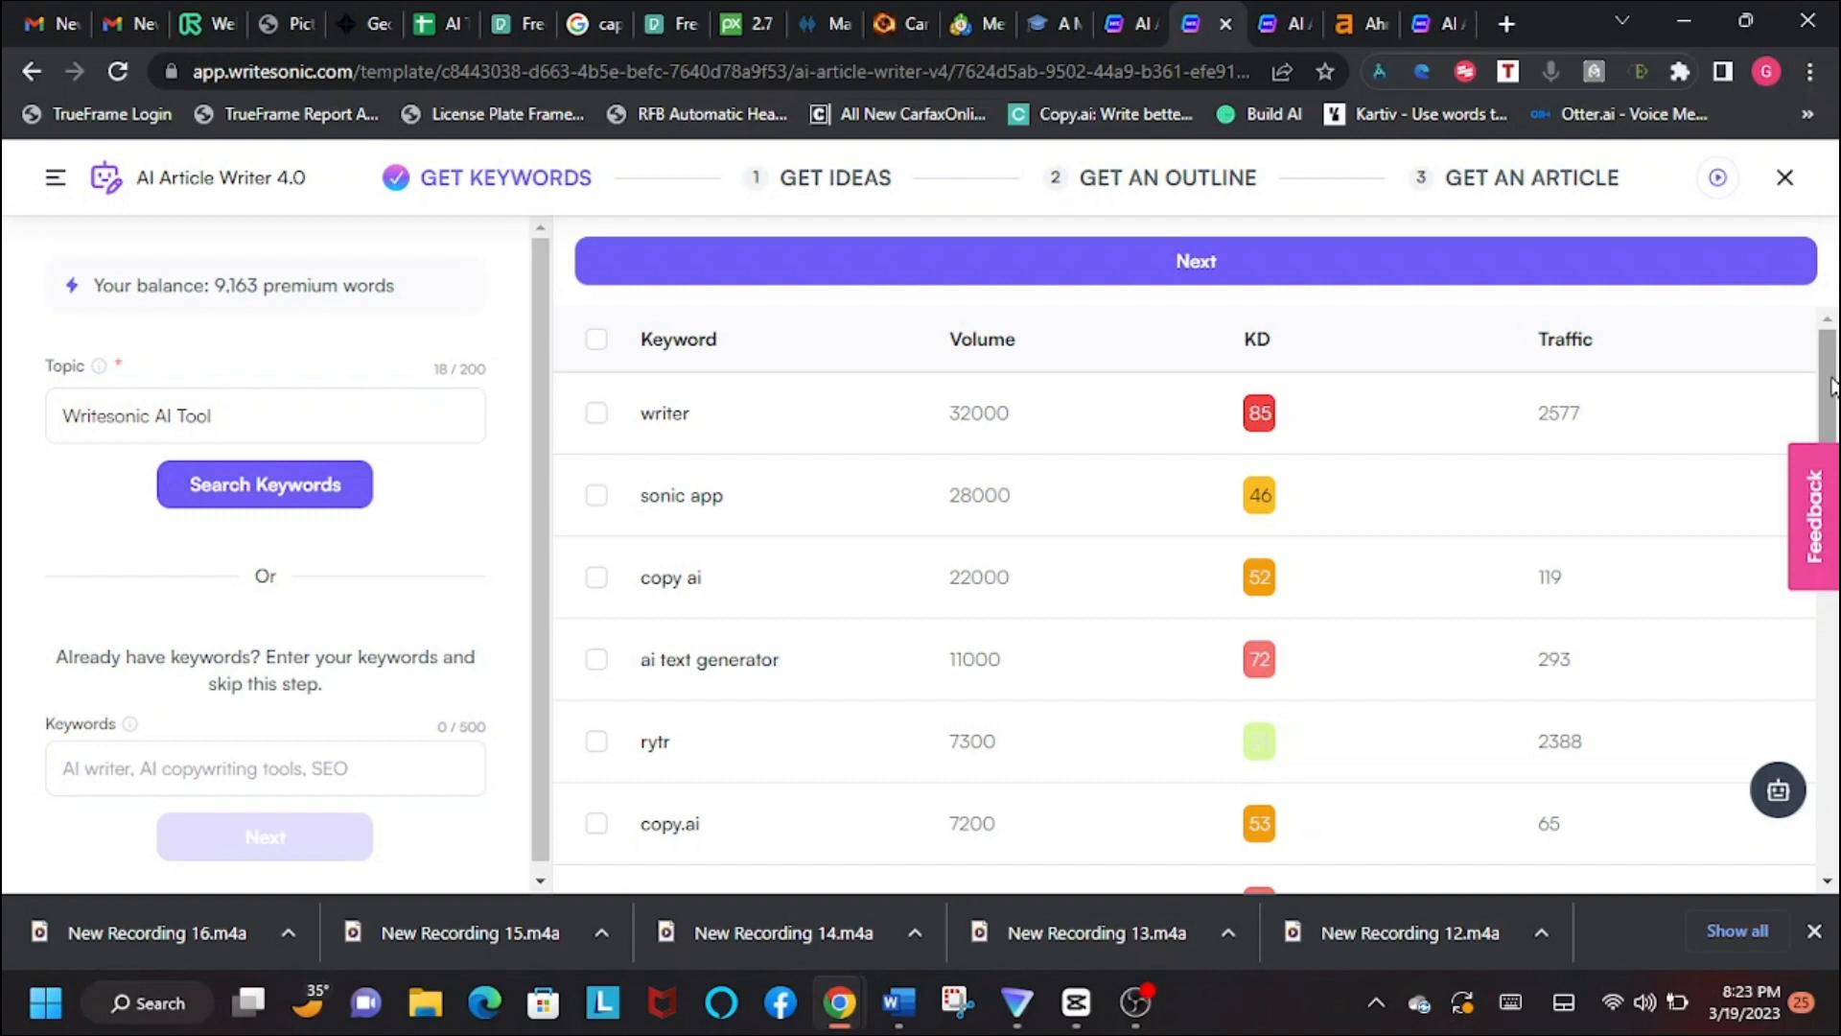
# Step: Examine the AI Article Writer 4.0 keyword results for "Writesonic AI Tool", comparing volume, KD and traffic
pyautogui.moveTo(1831, 386); pyautogui.dragTo(1824, 444)
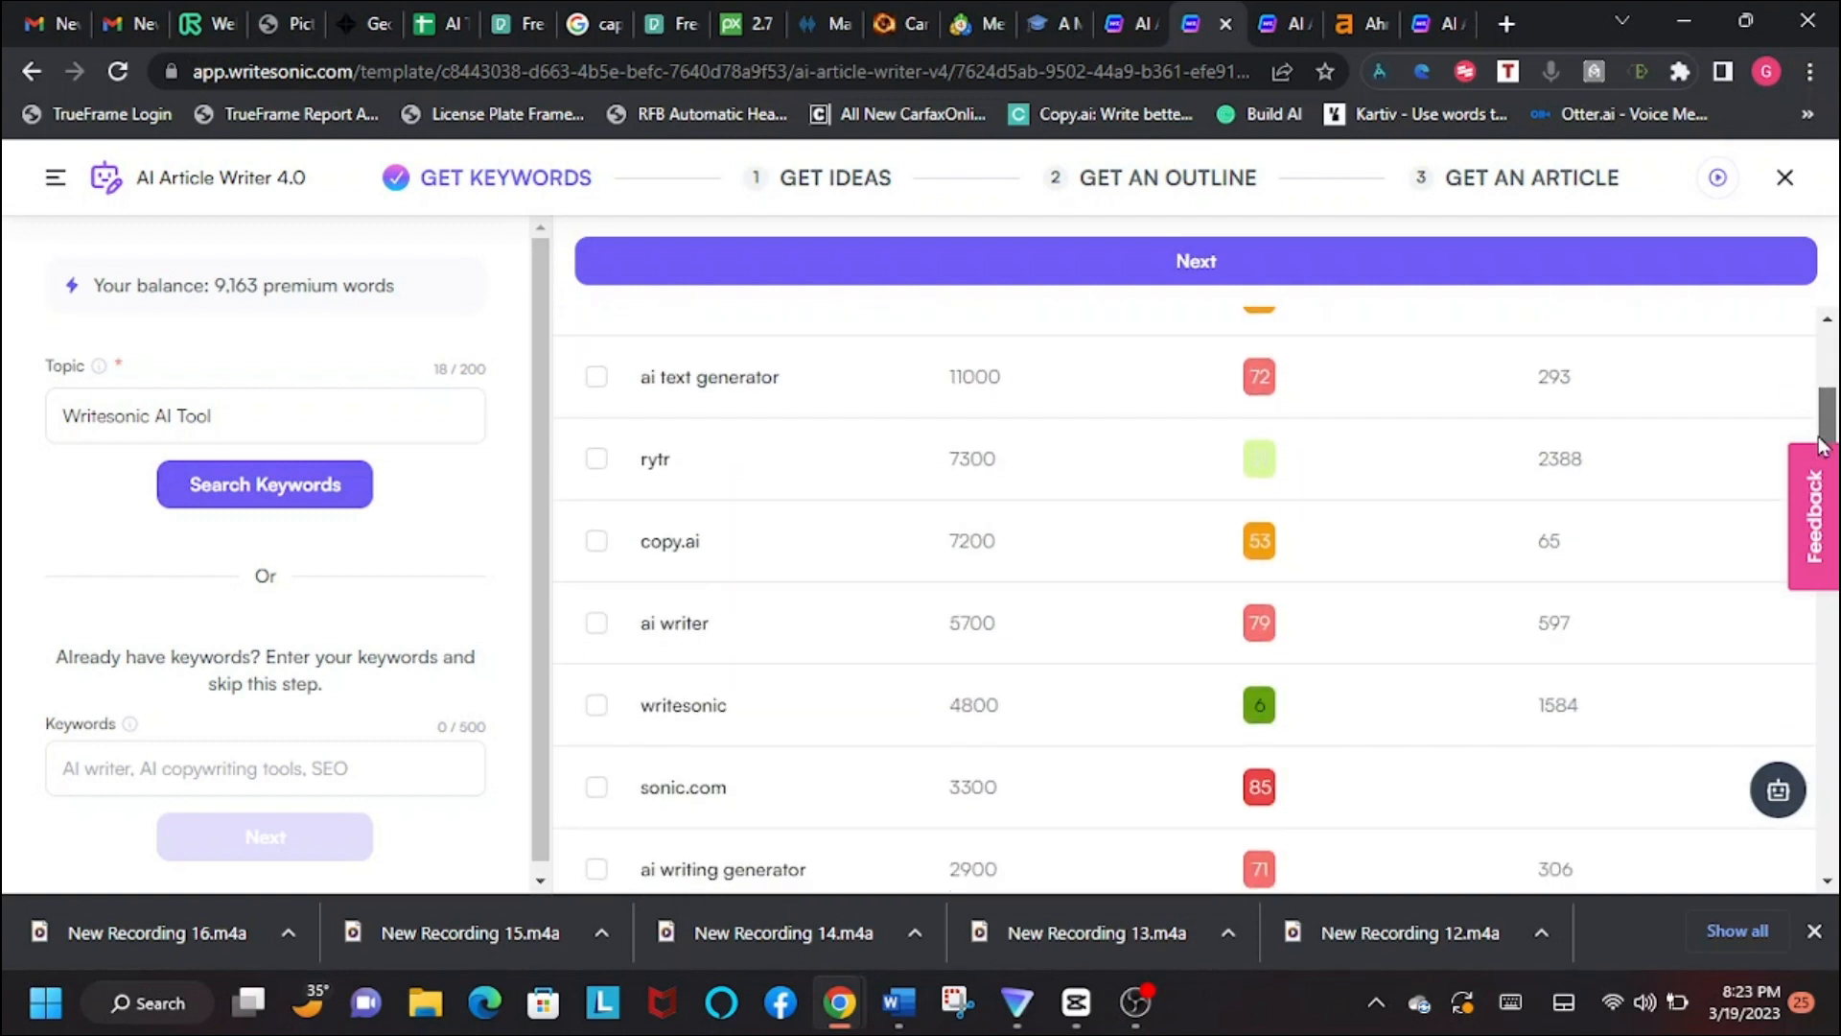
pyautogui.moveTo(1824, 445); pyautogui.dragTo(1832, 376)
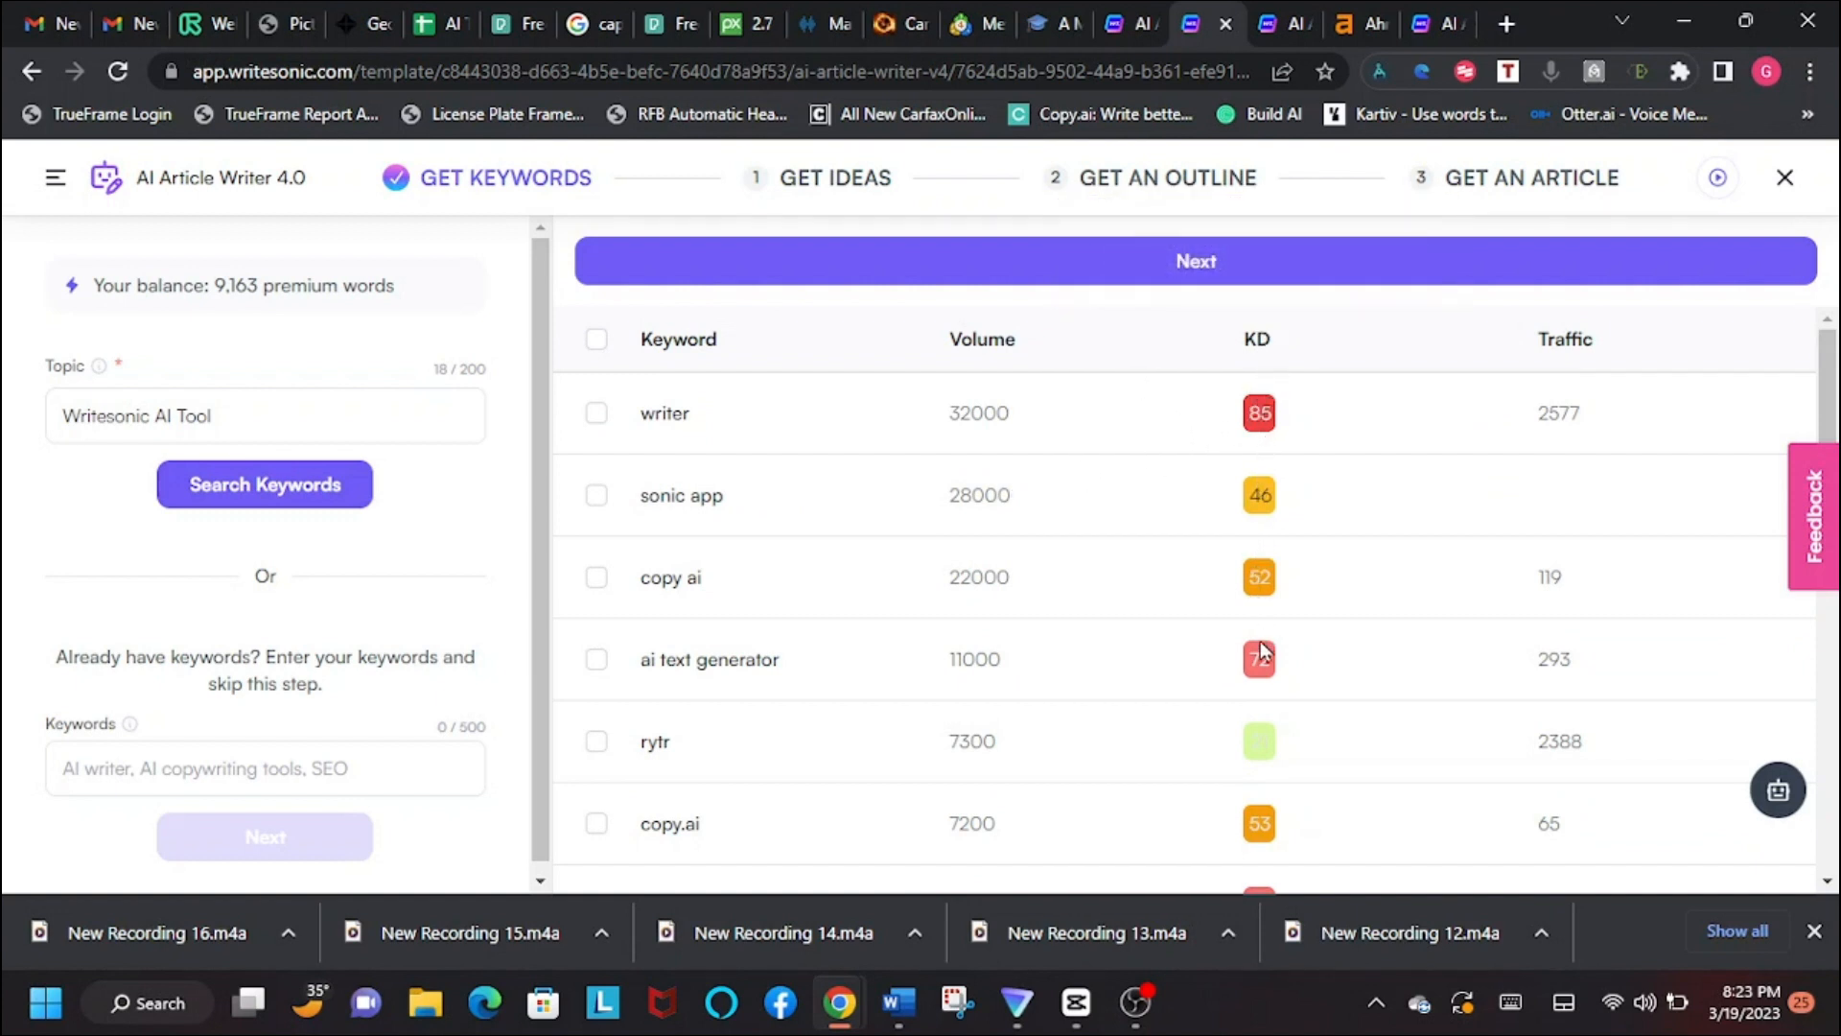
pyautogui.scroll(-2, 1285, 642)
pyautogui.scroll(-2, 1352, 767)
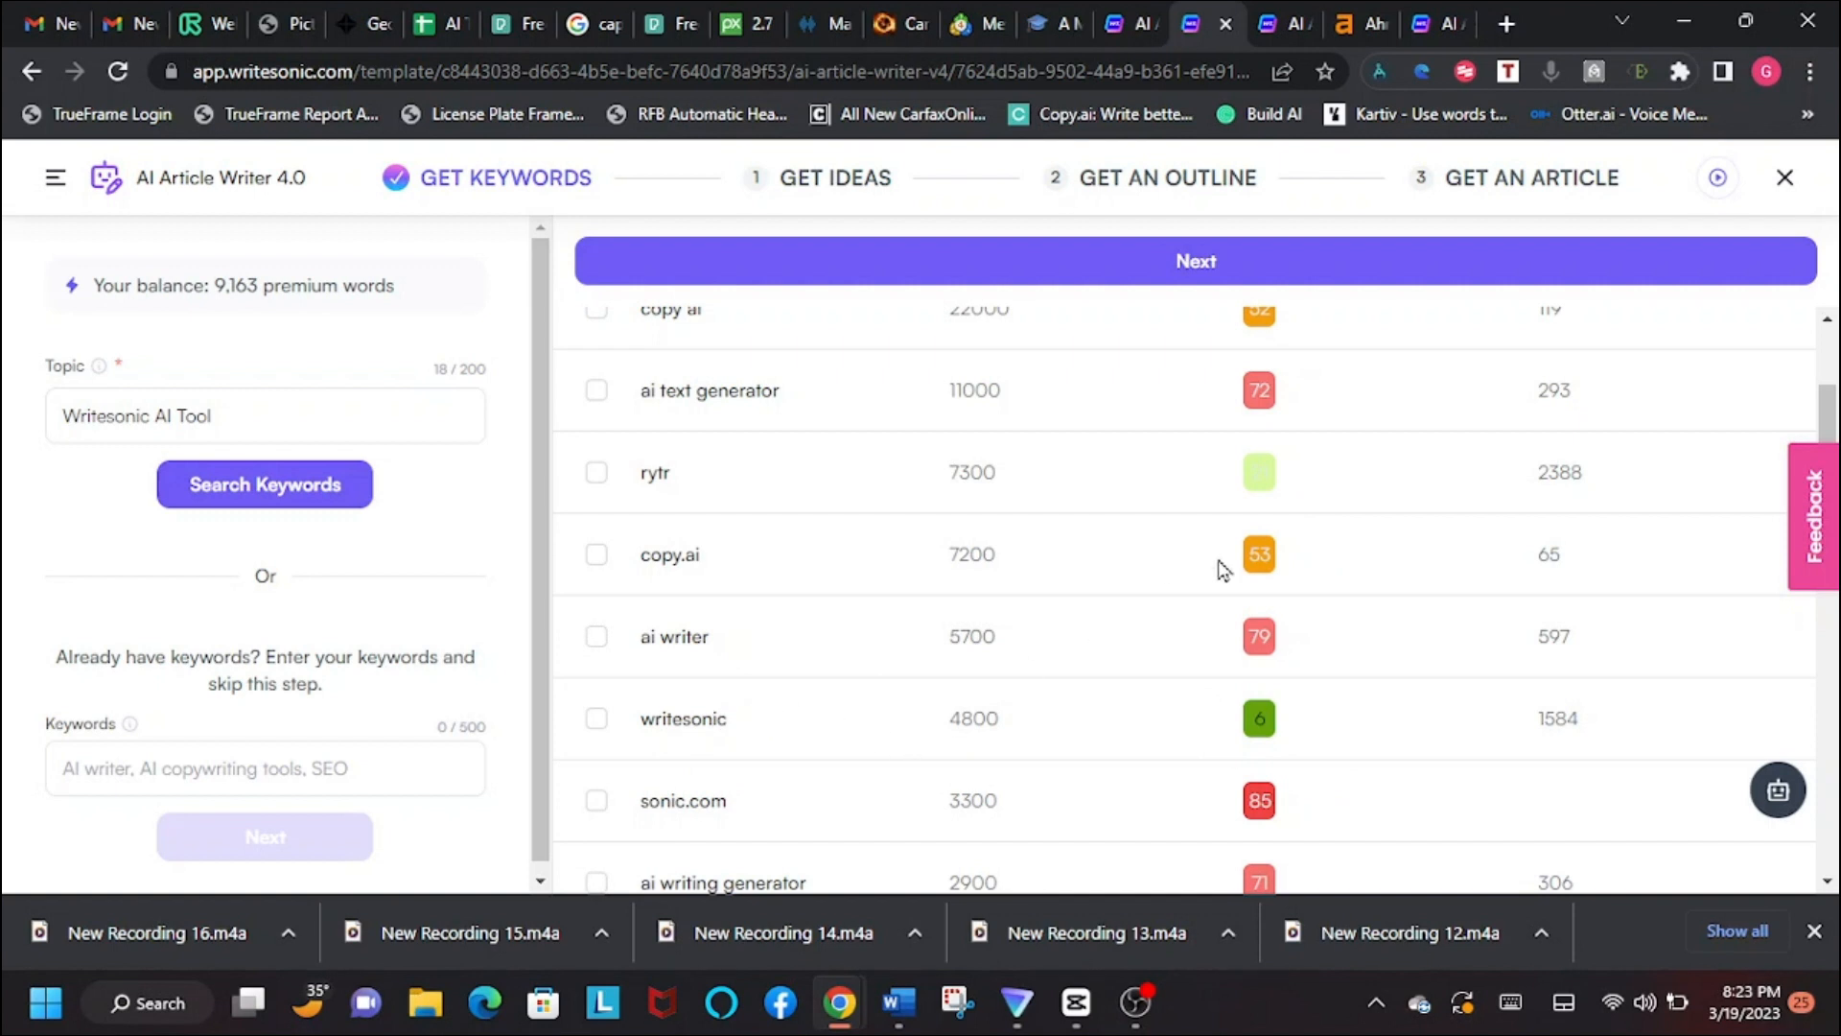
pyautogui.scroll(4, 1217, 567)
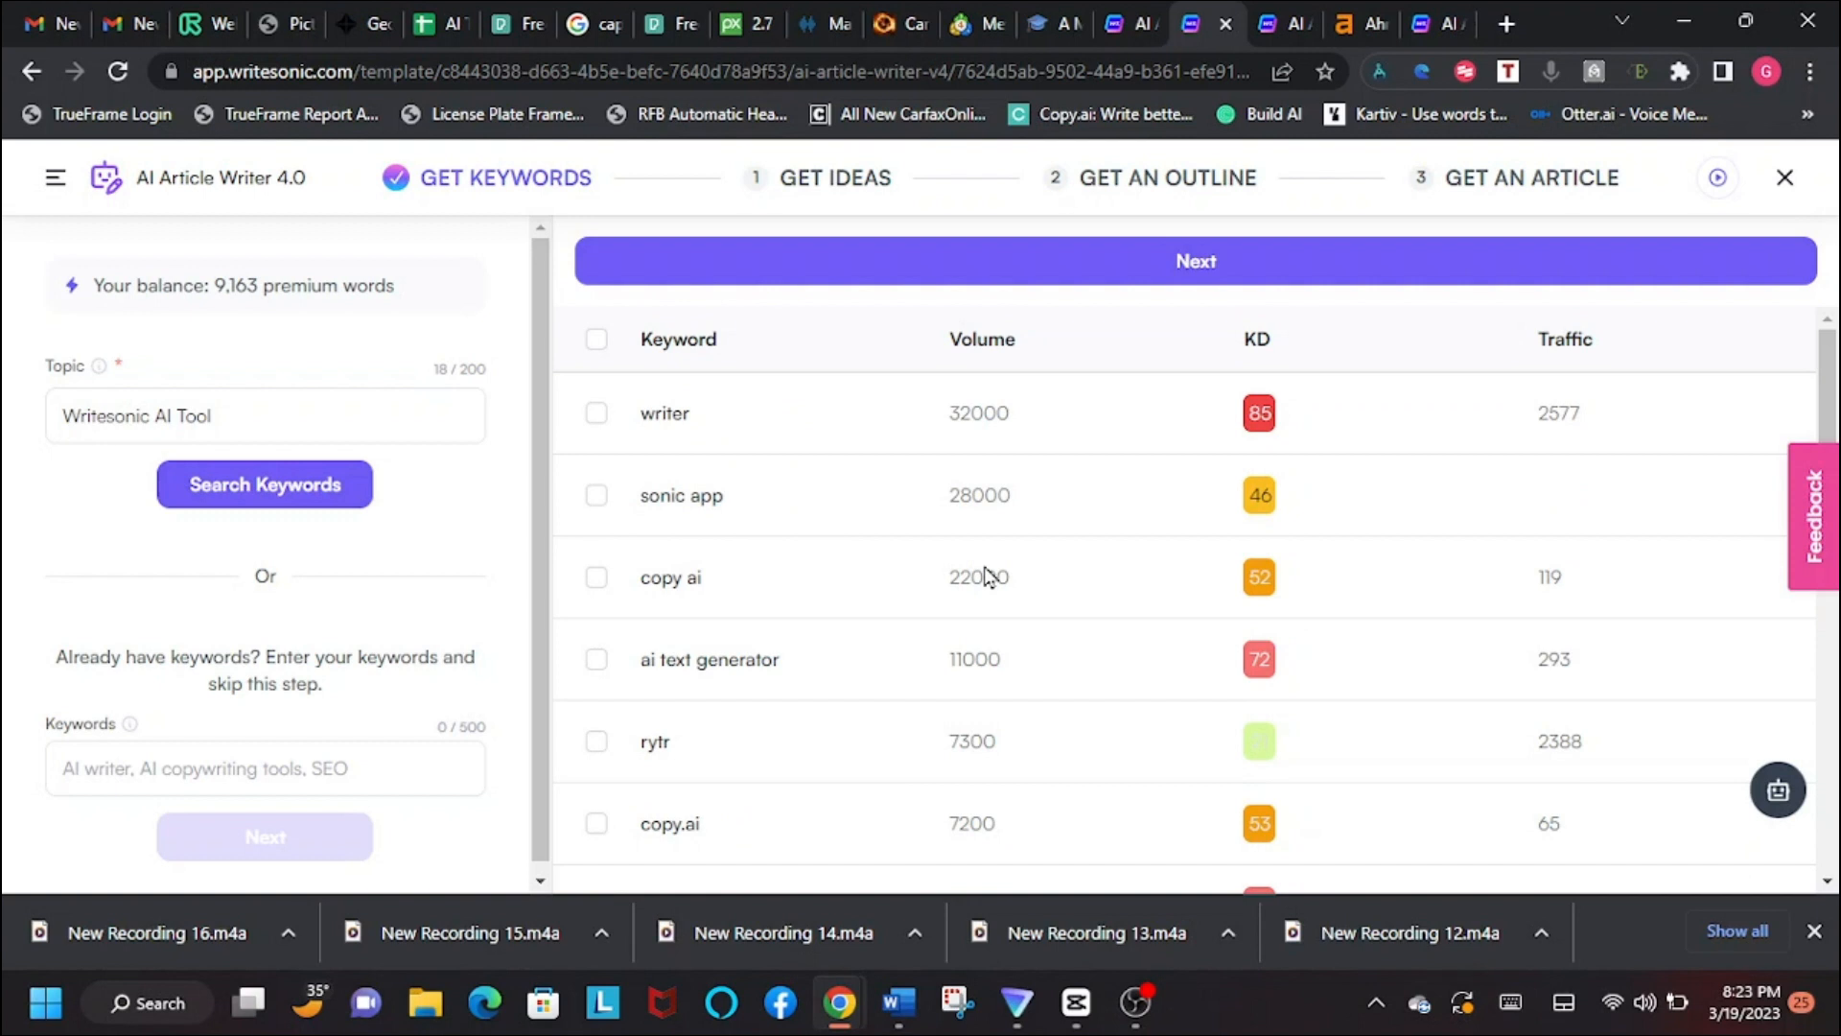
pyautogui.scroll(-3, 998, 577)
pyautogui.scroll(3, 1028, 579)
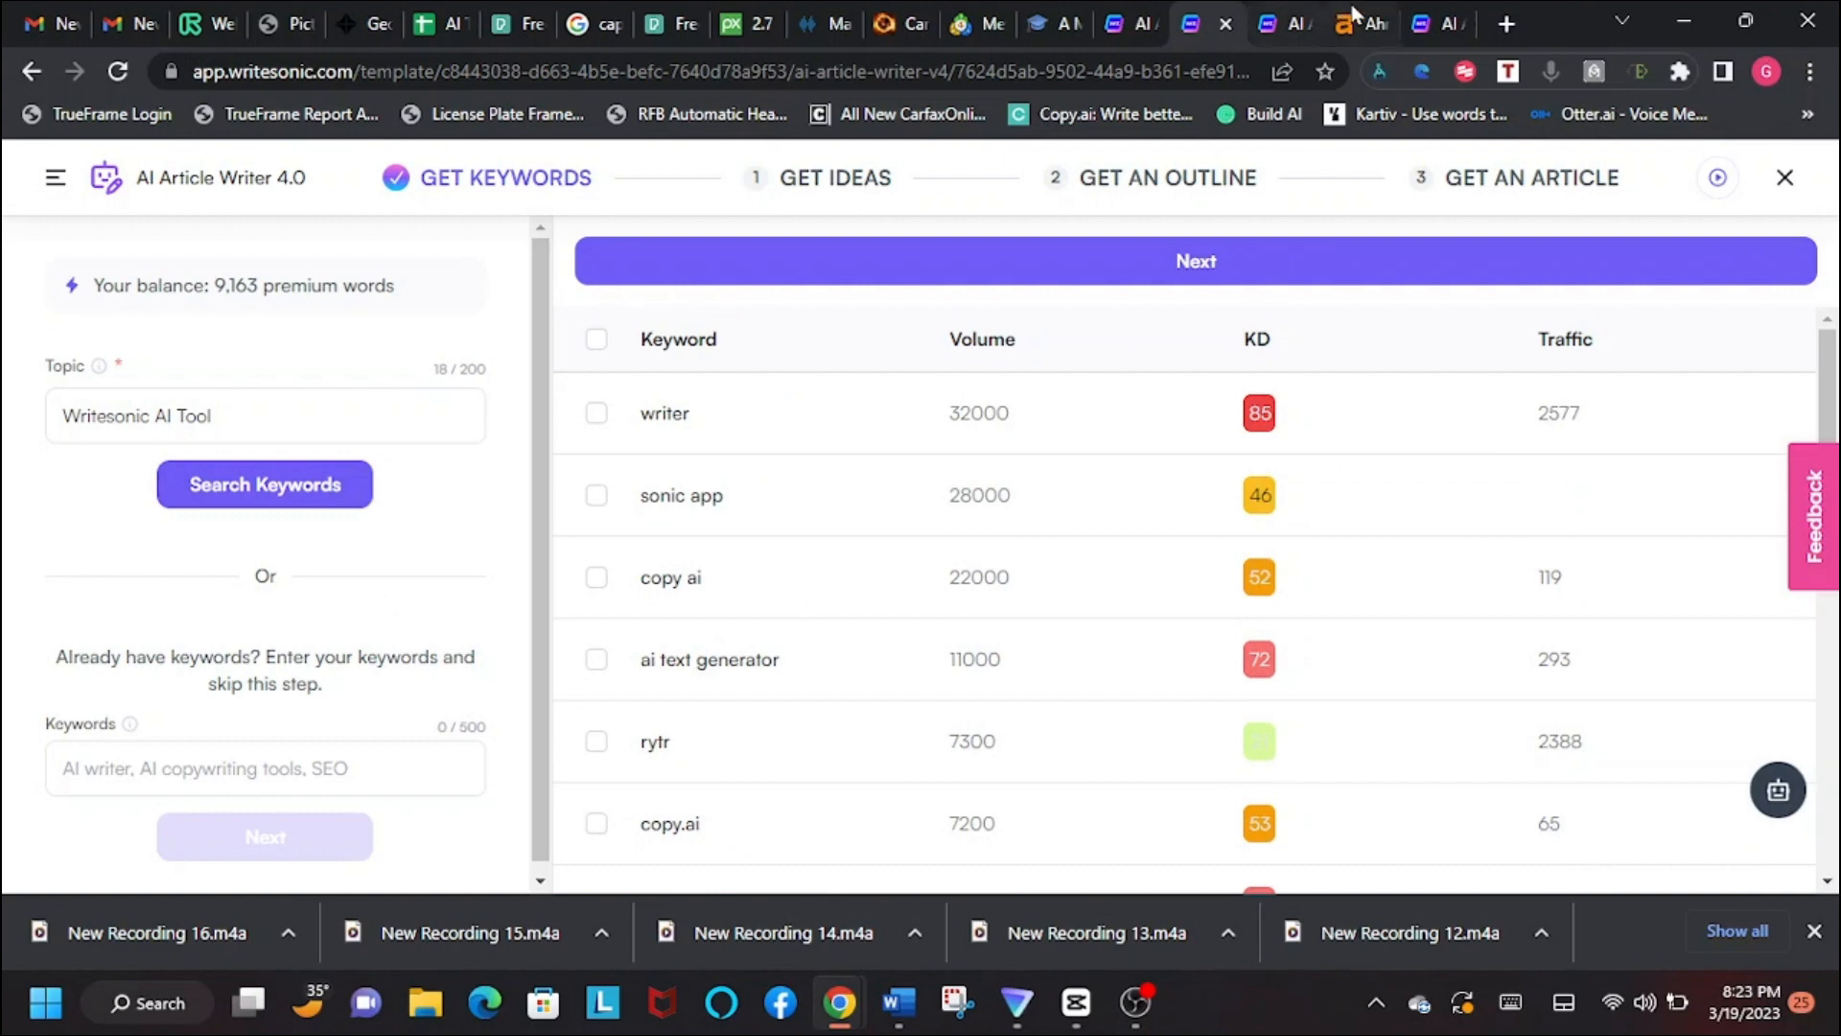
# Step: Switch to the Ahrefs site and look at its Site Explorer and Keywords Explorer preview
pyautogui.click(1354, 23)
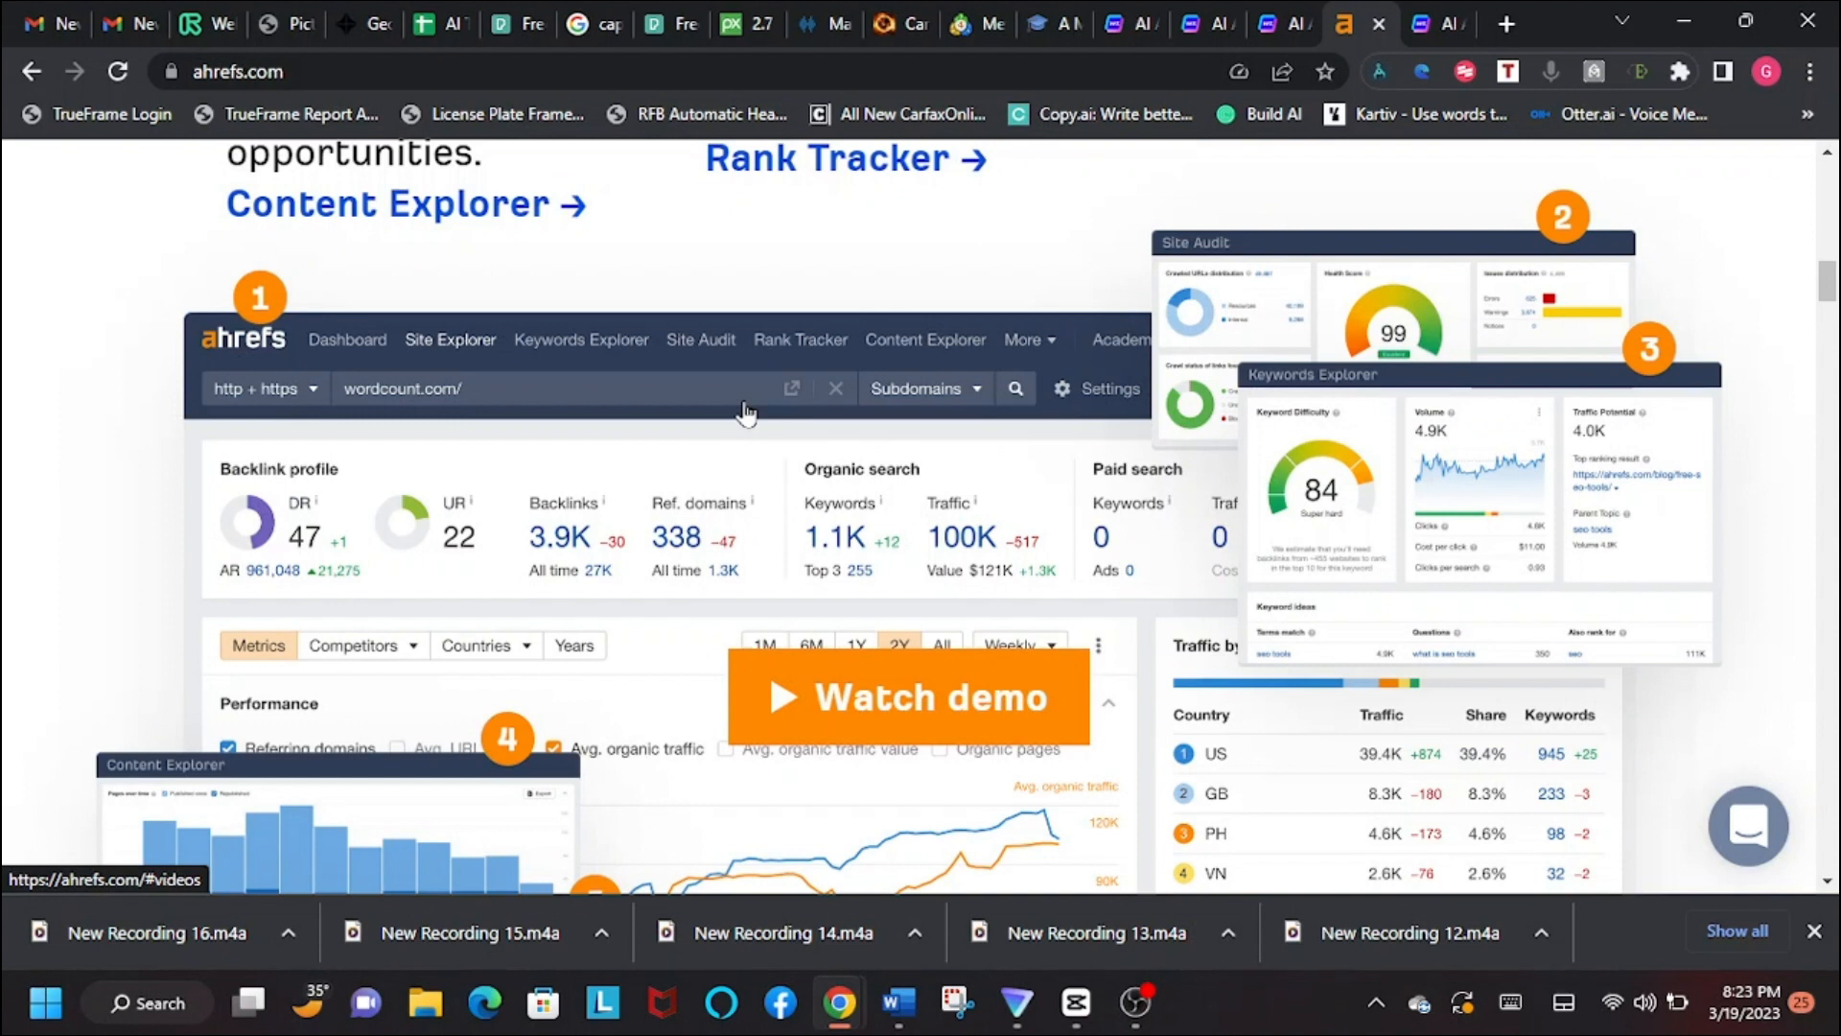
pyautogui.scroll(-2, 746, 412)
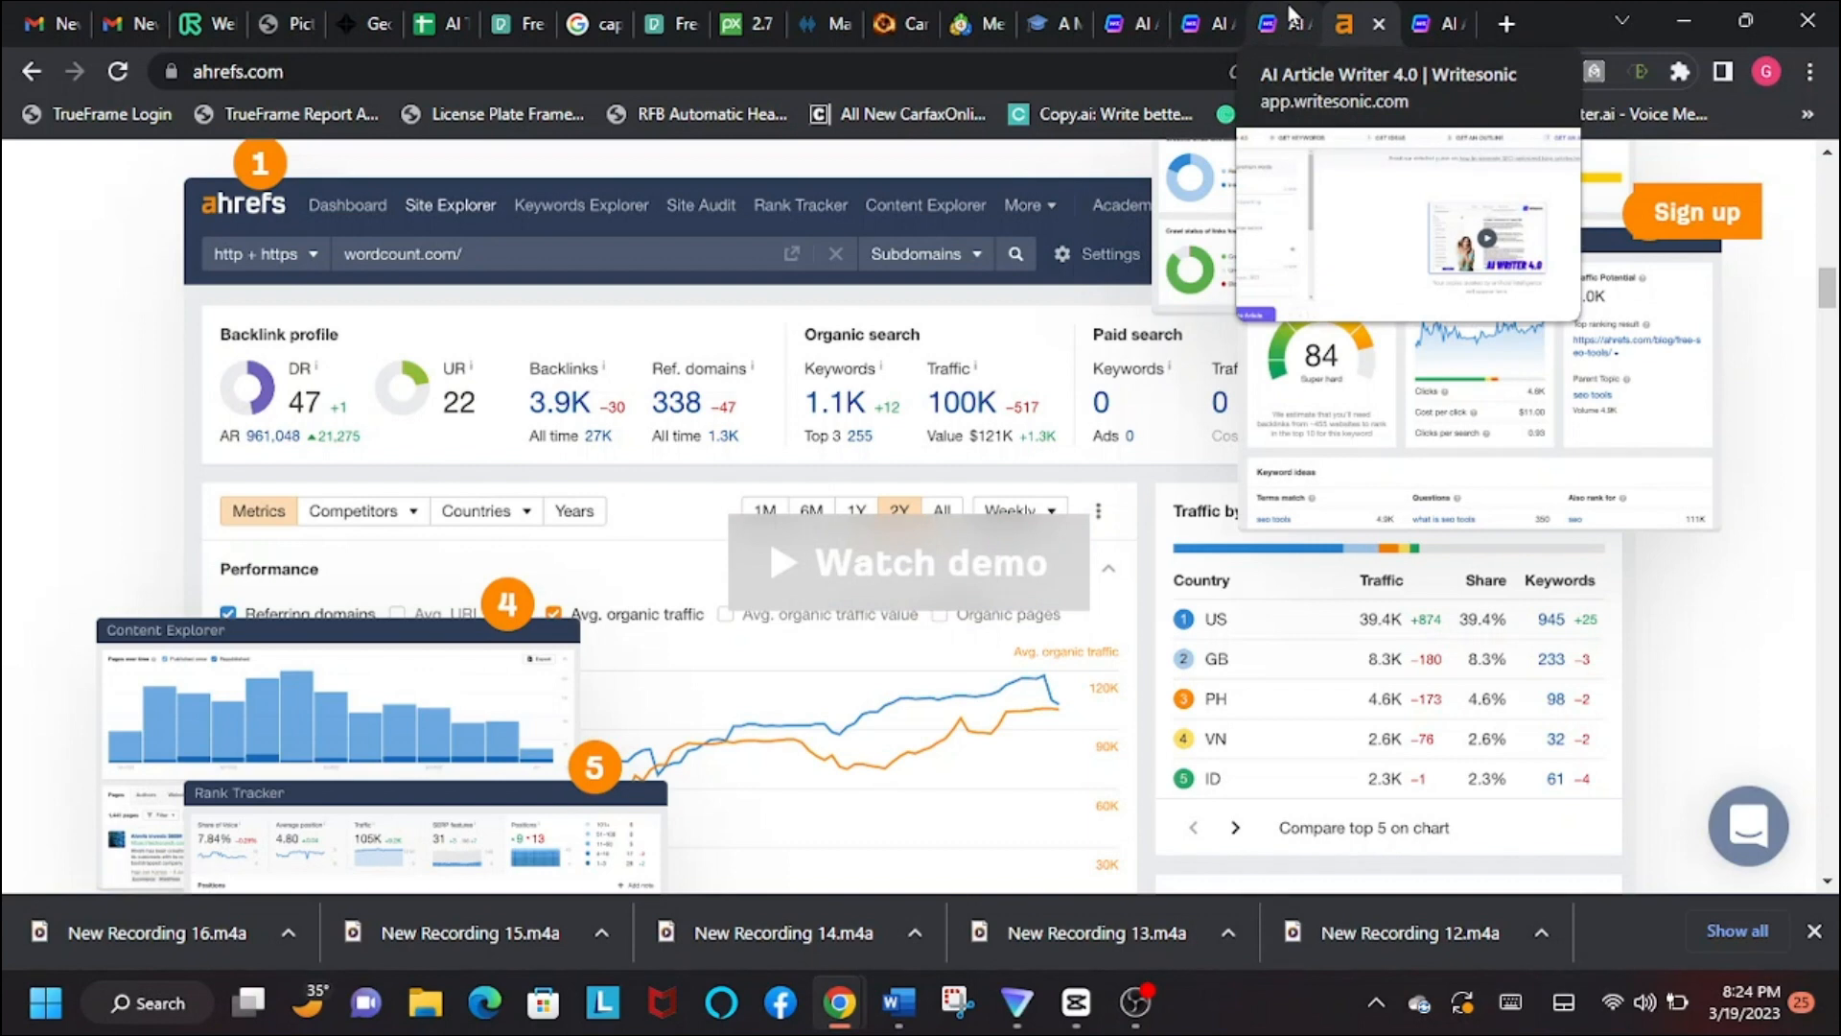
# Step: Return to the Writesonic keyword results for "Writesonic AI Tool" and look at the keywords further down the list
pyautogui.click(1438, 28)
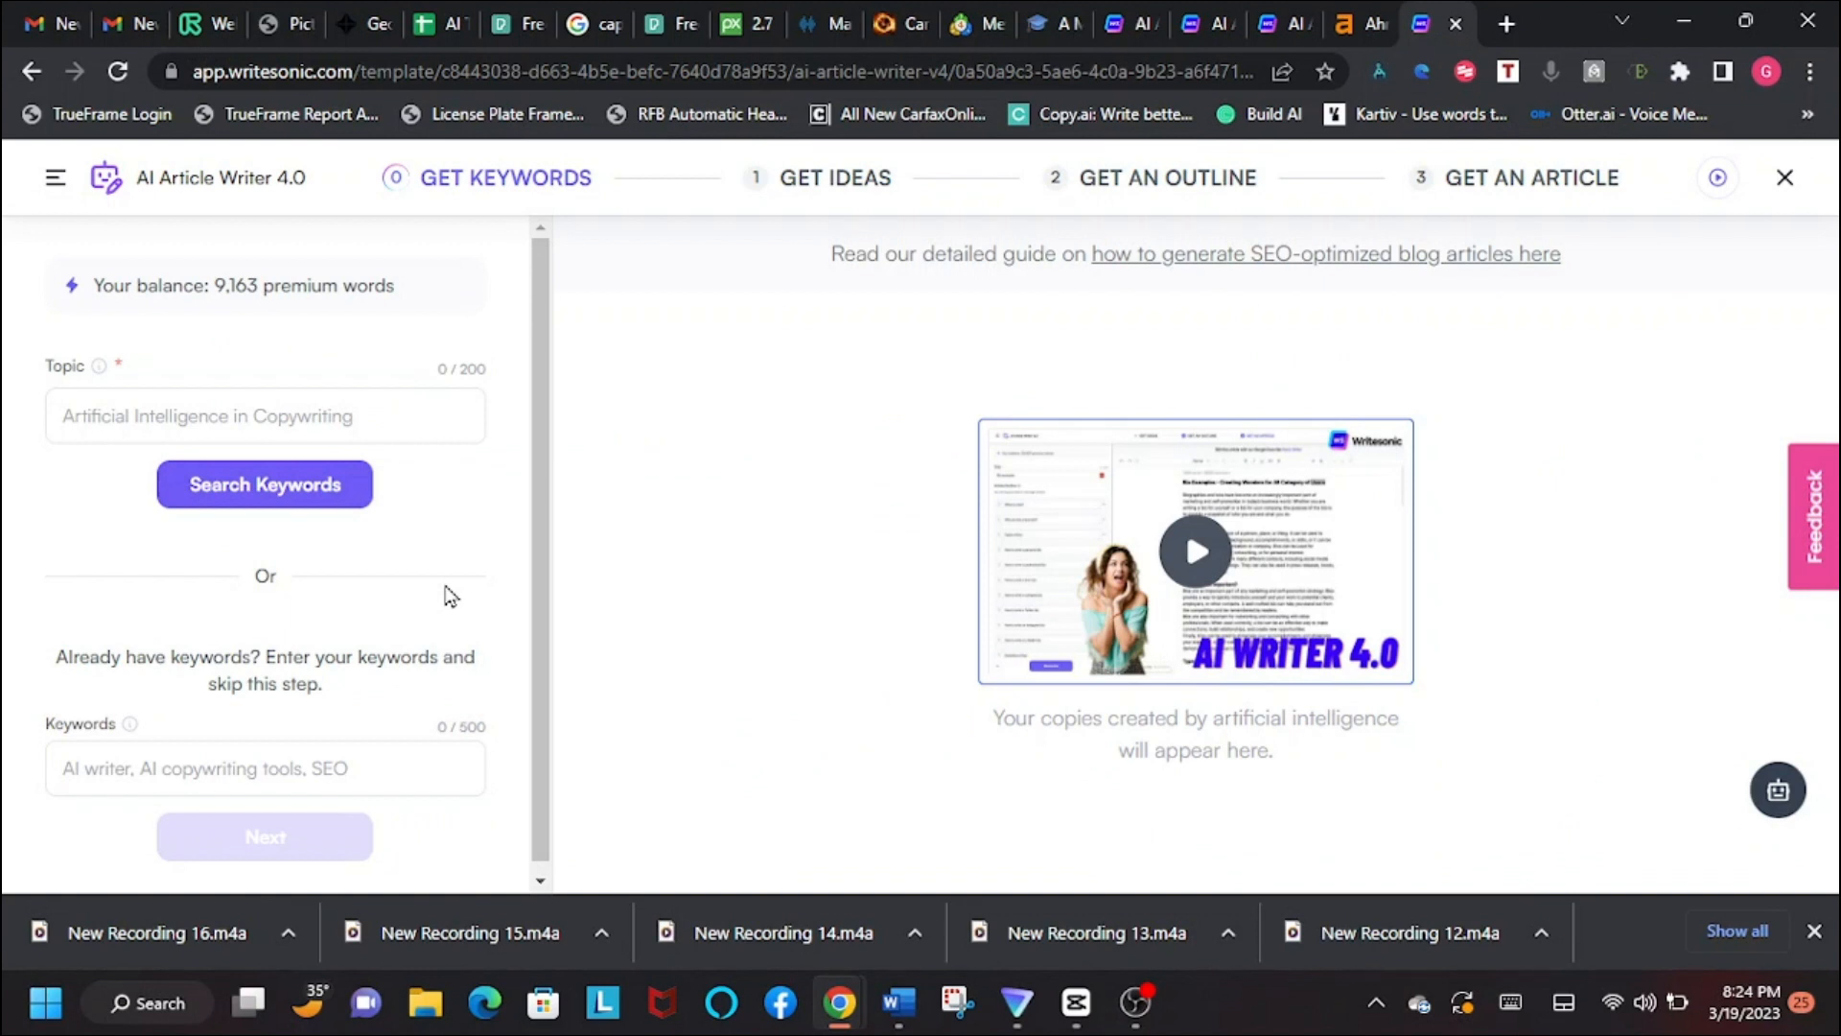
pyautogui.click(1286, 22)
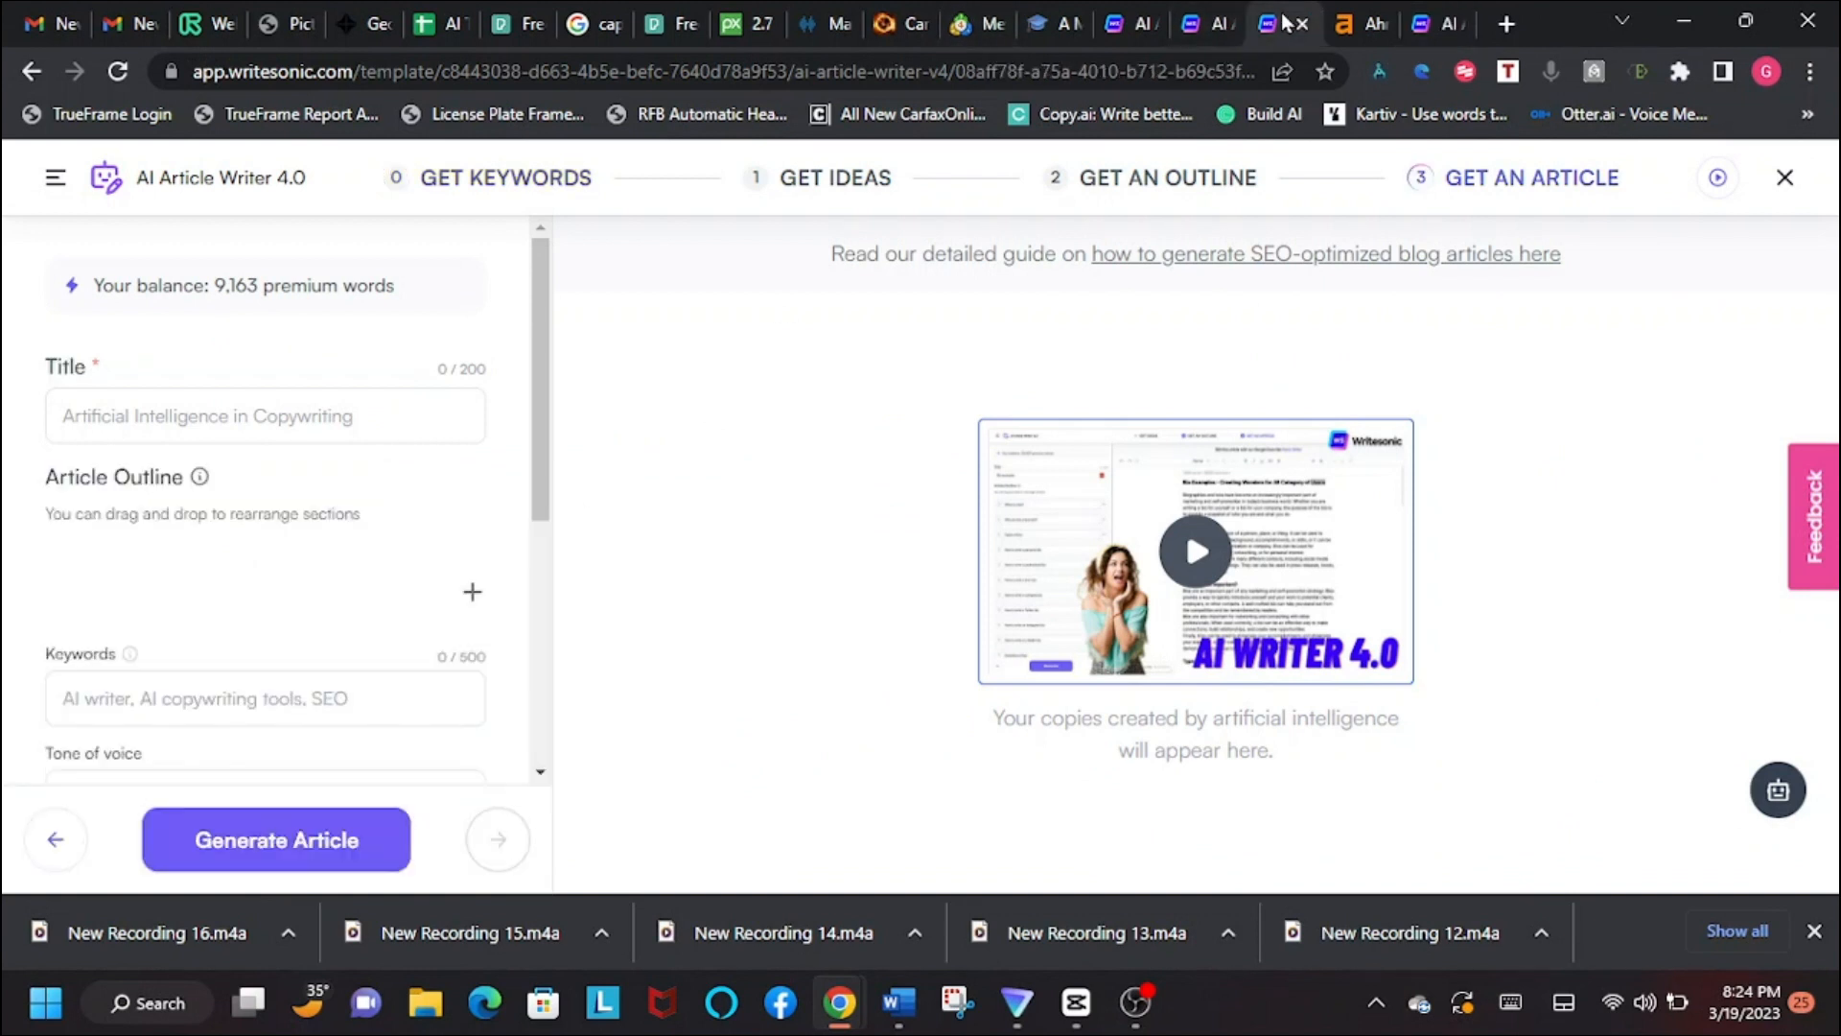
pyautogui.click(1186, 23)
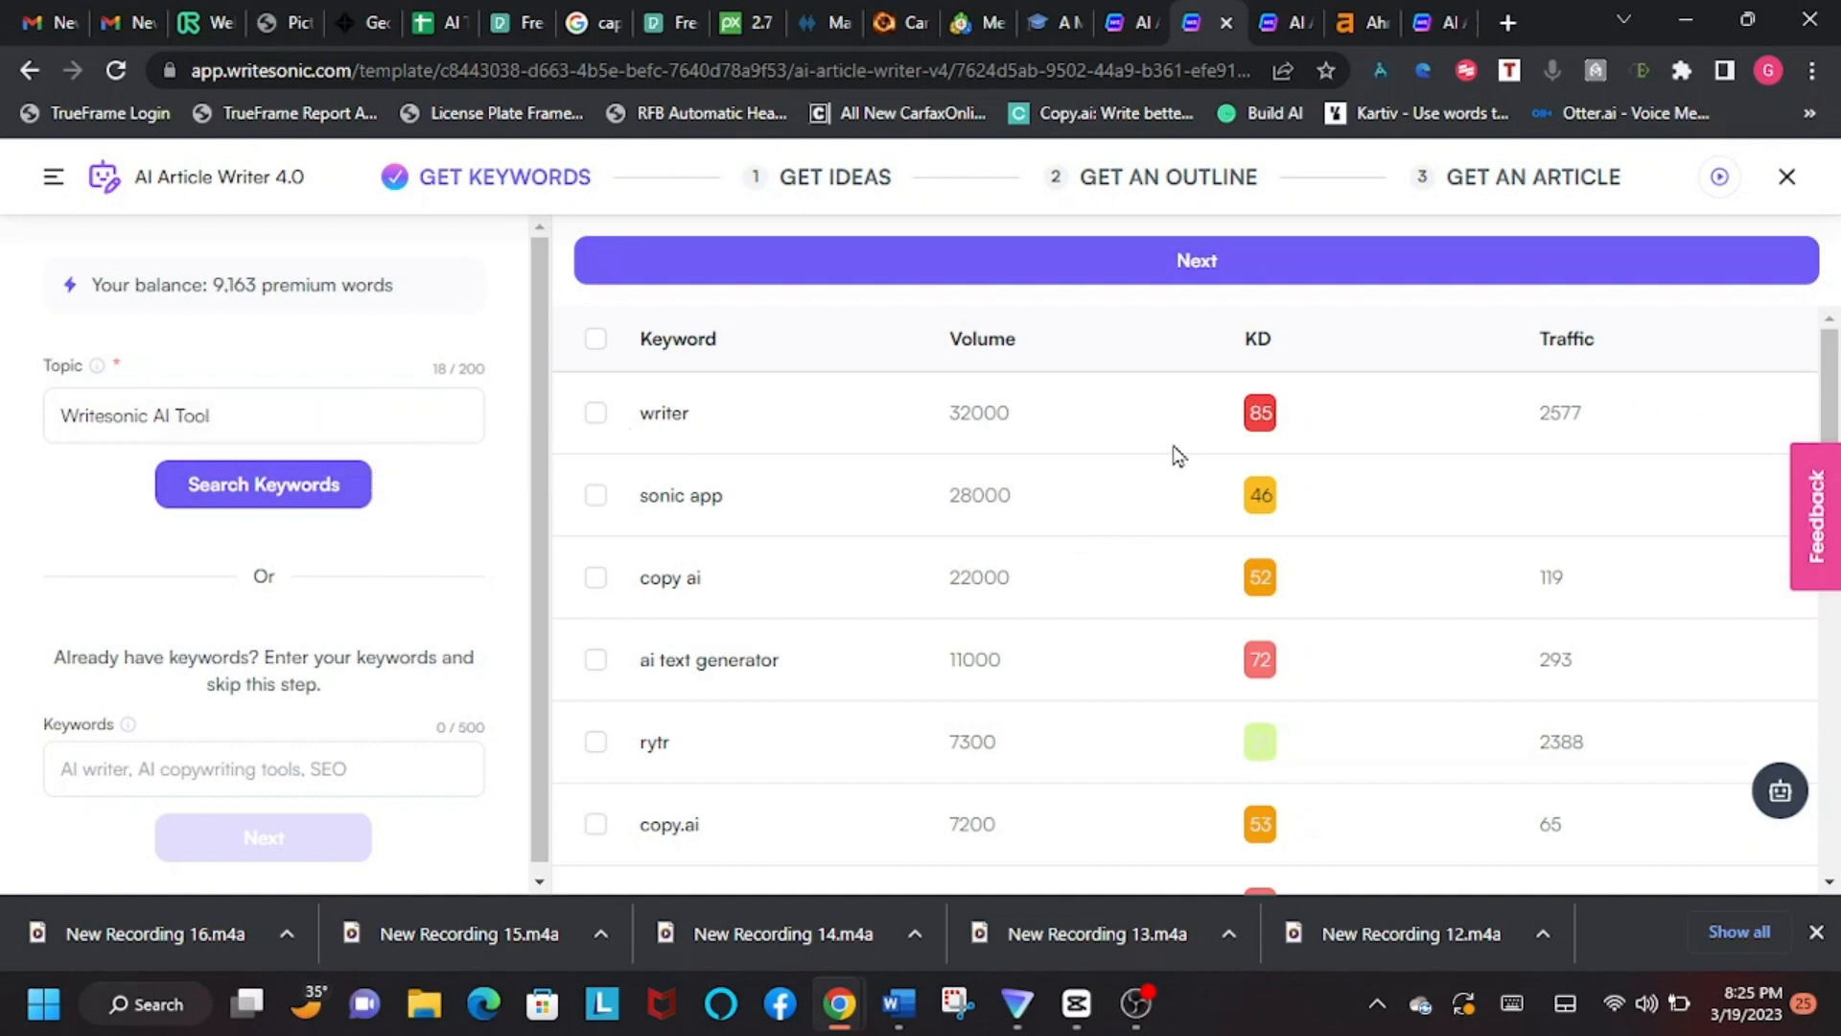
pyautogui.scroll(-5, 1179, 455)
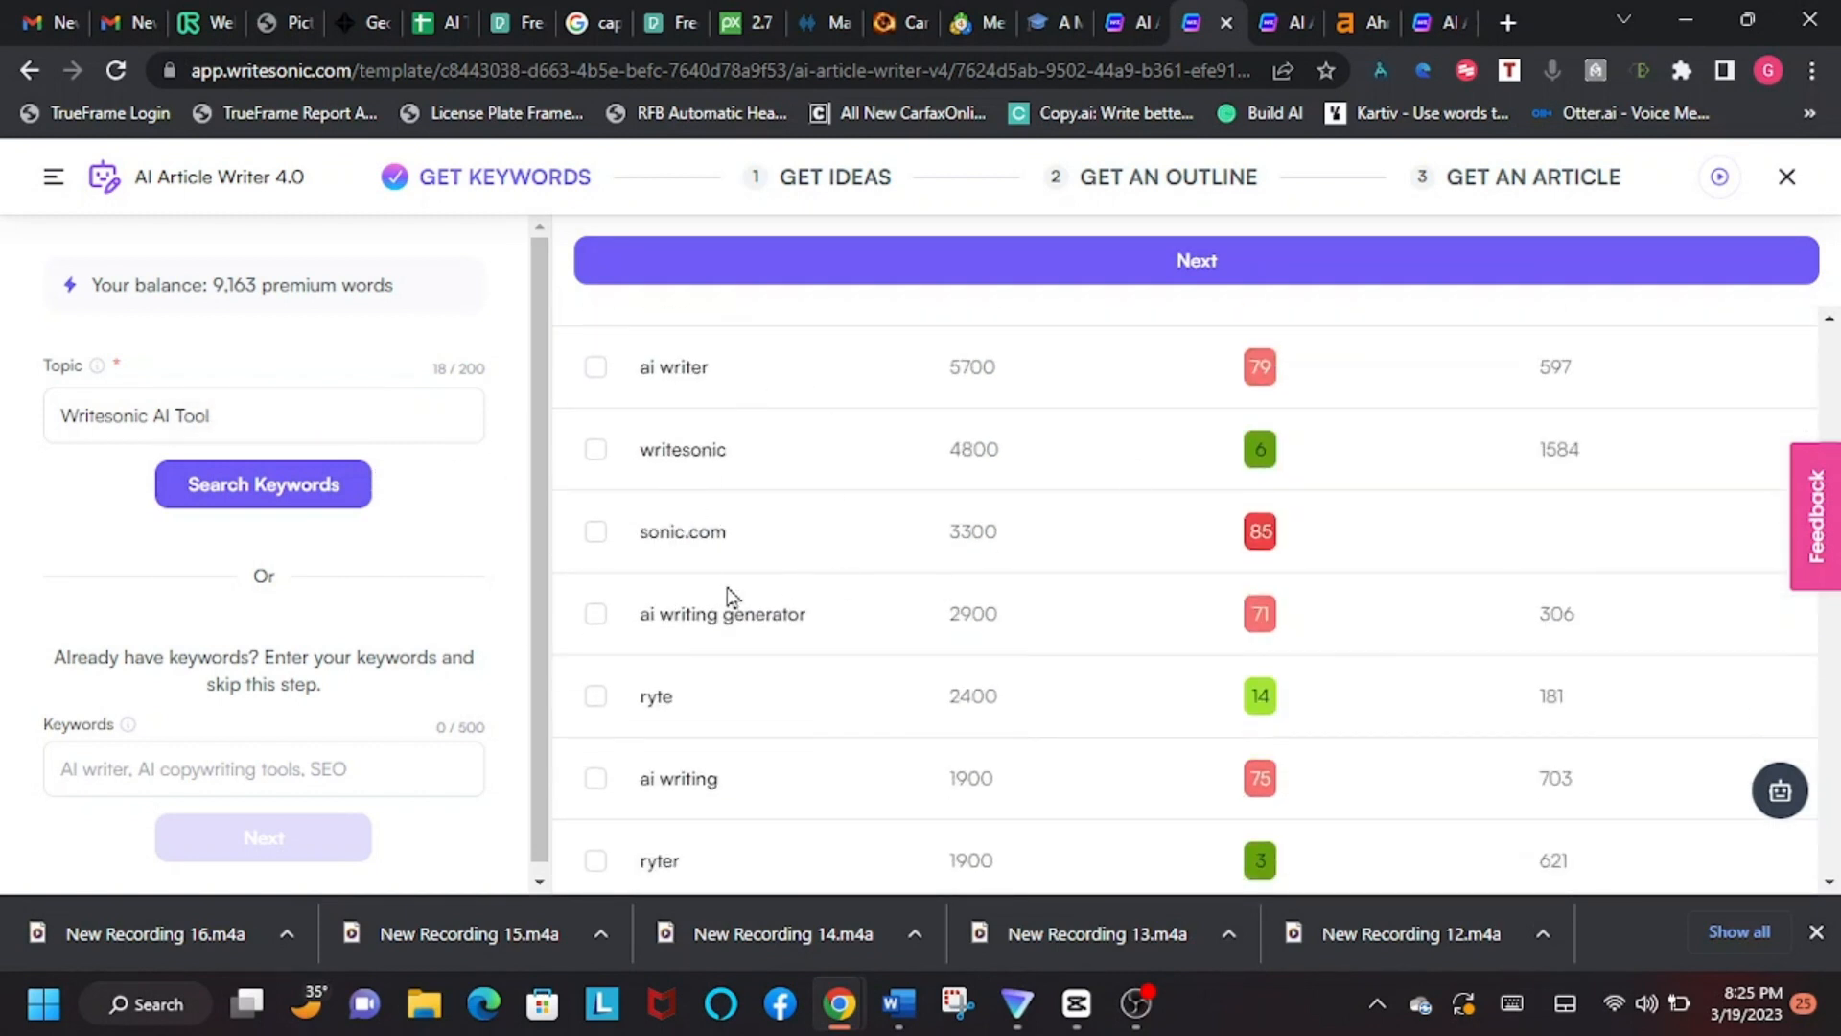
# Step: Move on from the keyword list to the Get Ideas stage and enter "writesonic" as the topic
pyautogui.scroll(-3, 714, 494)
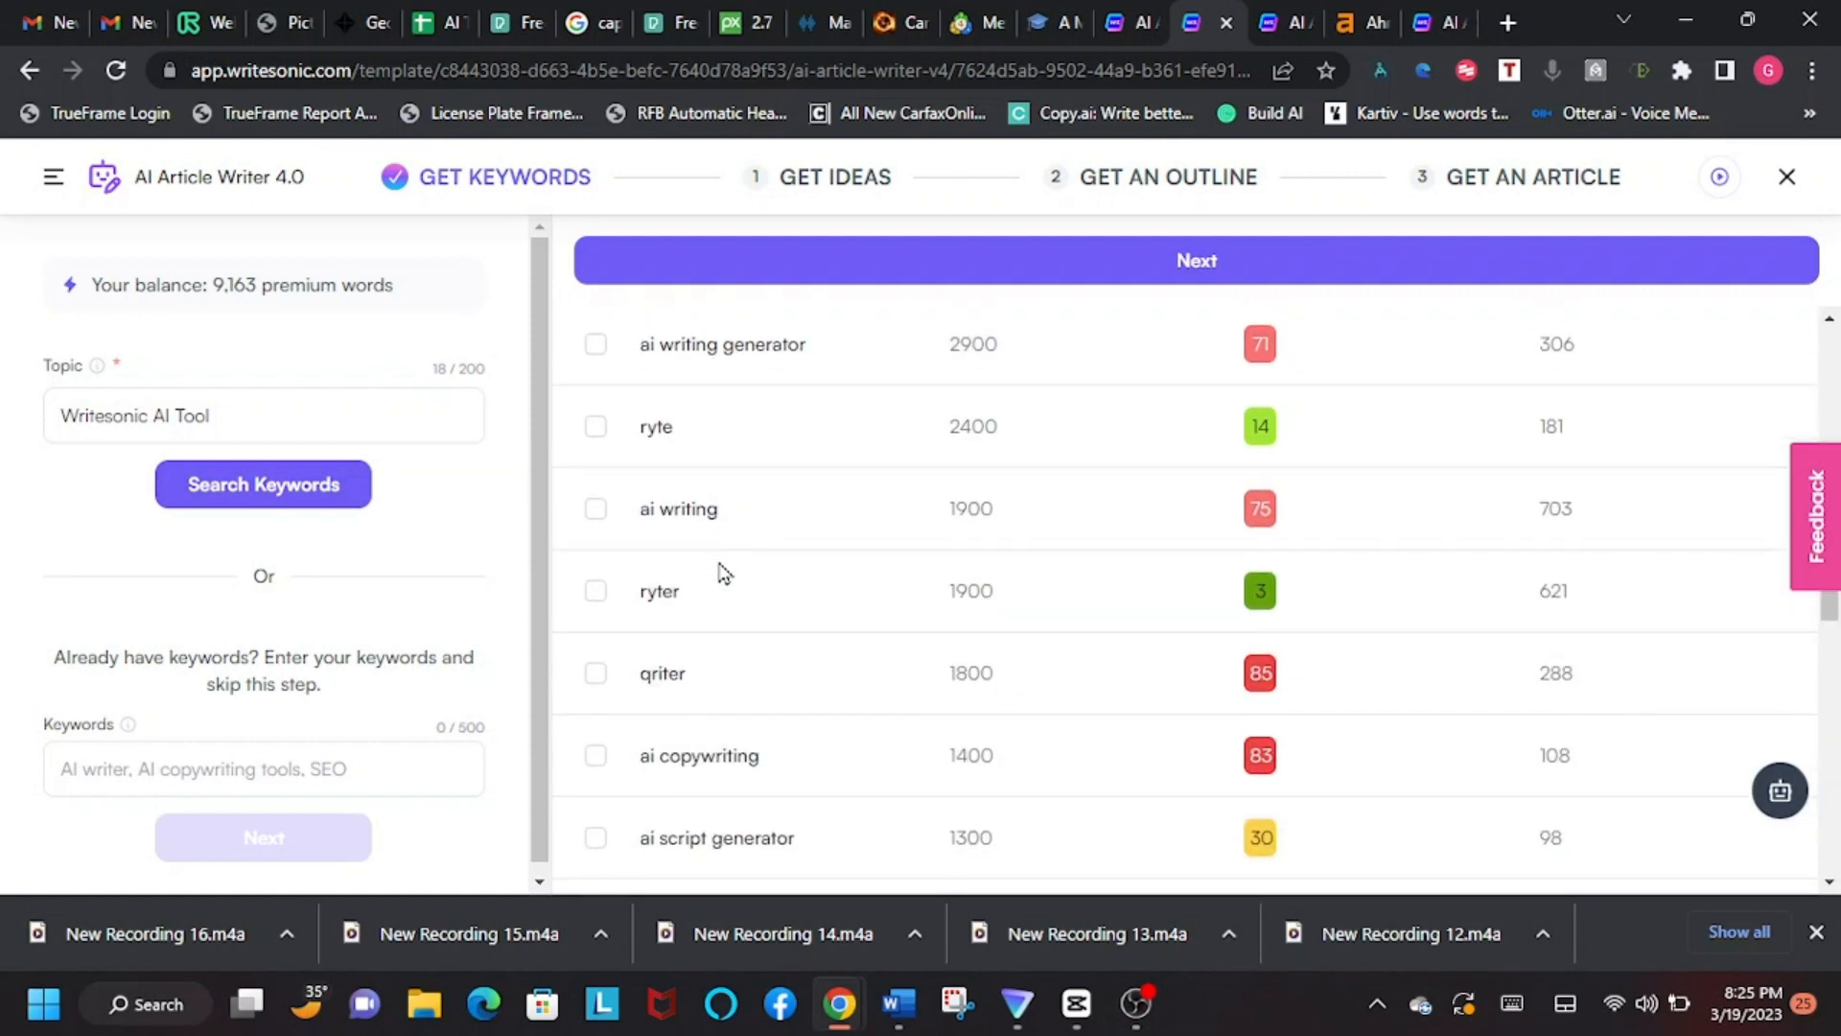
pyautogui.scroll(-2, 782, 630)
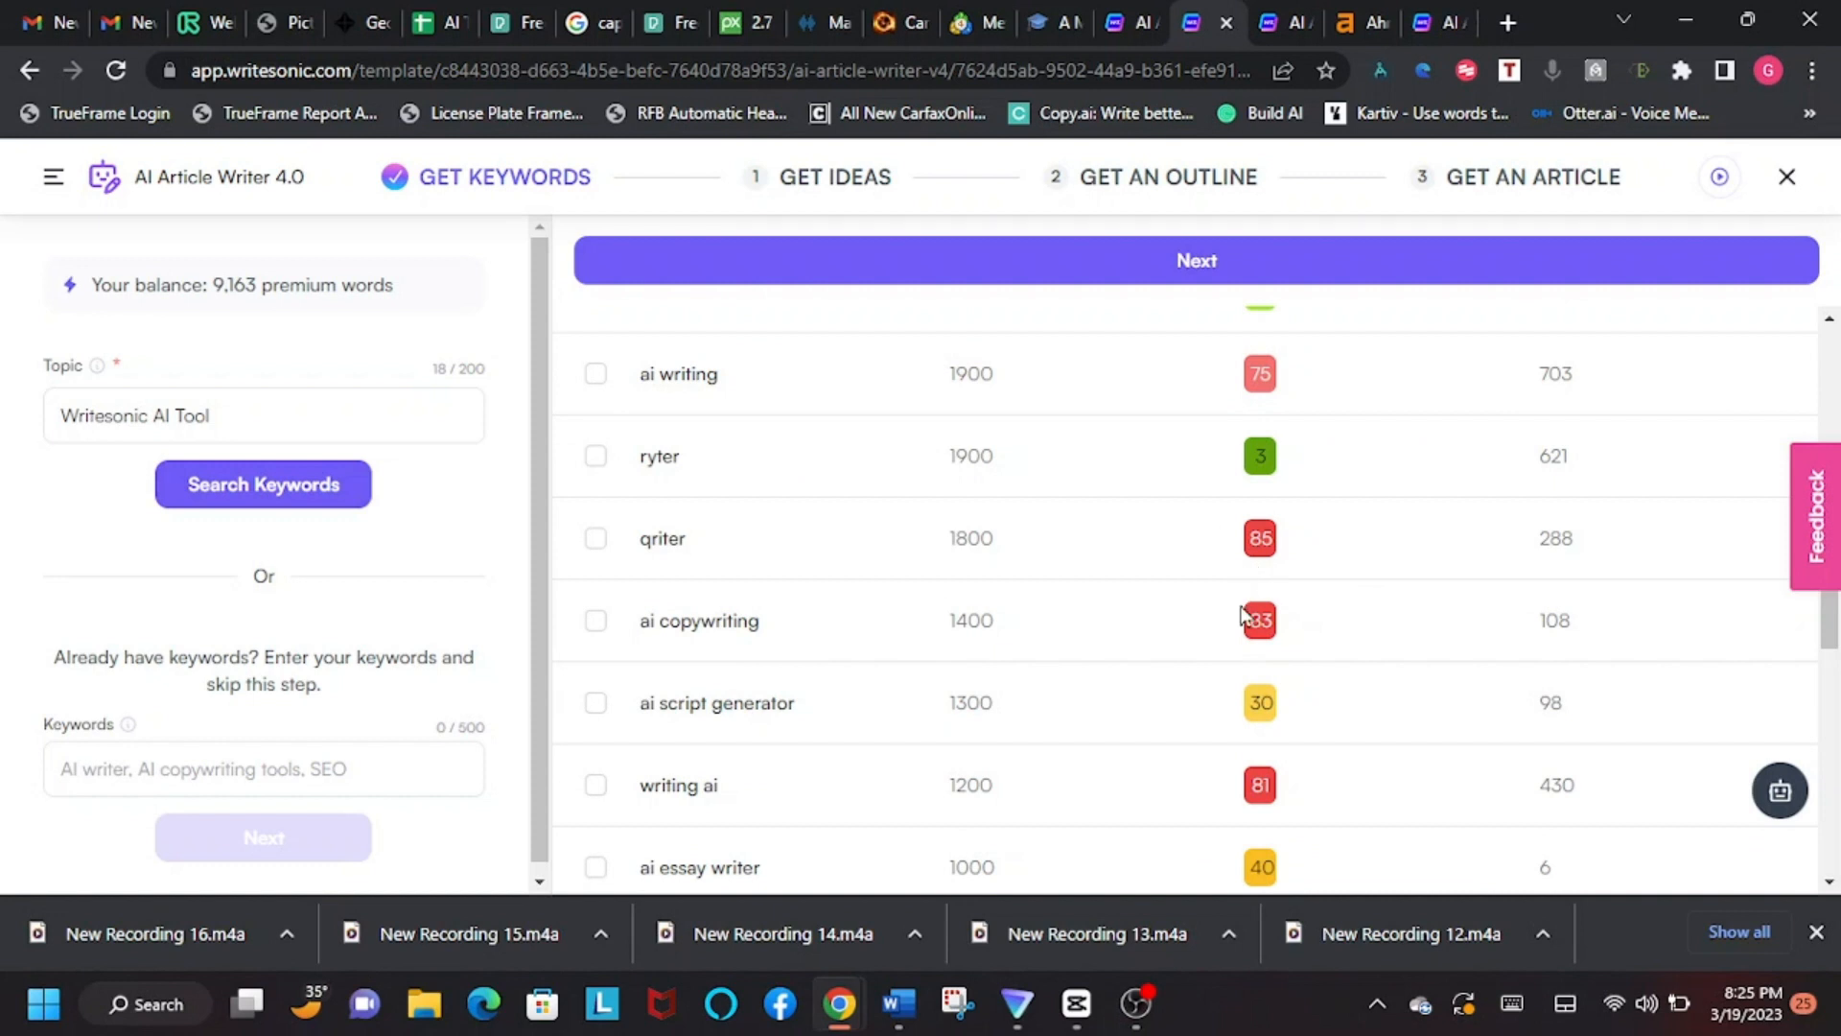
pyautogui.scroll(-2, 1007, 609)
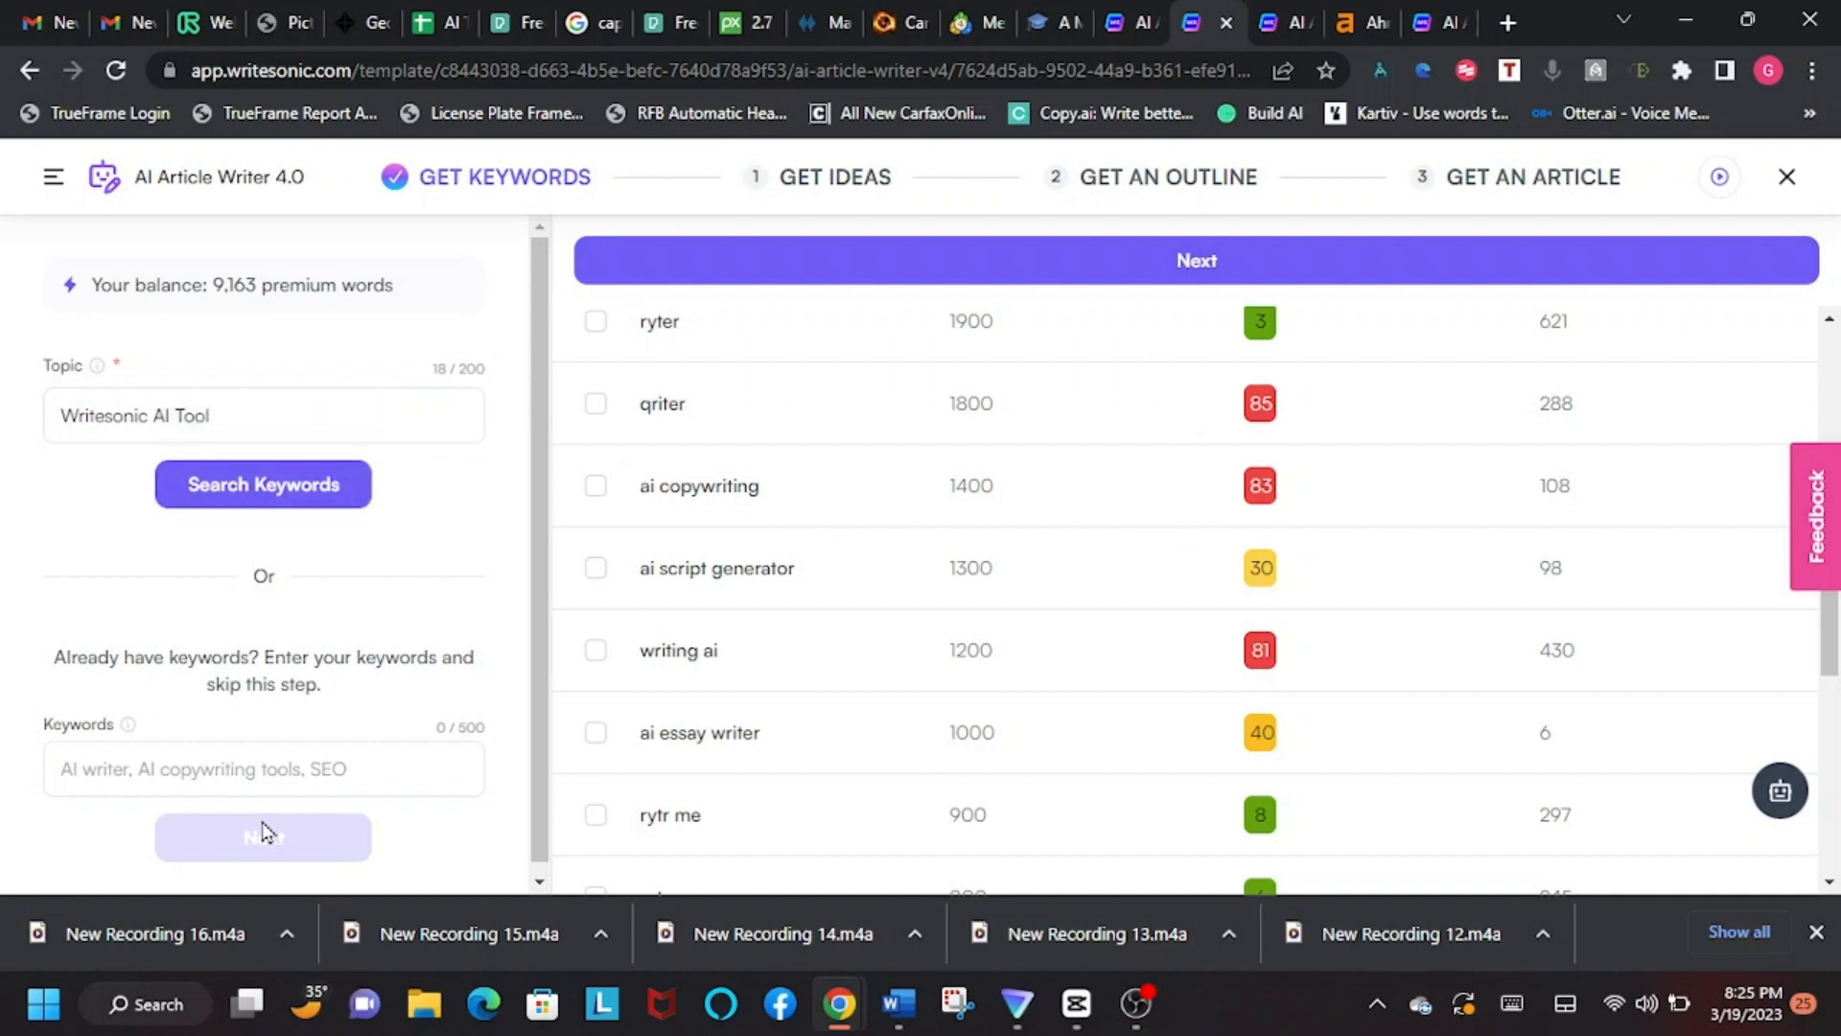
pyautogui.click(830, 182)
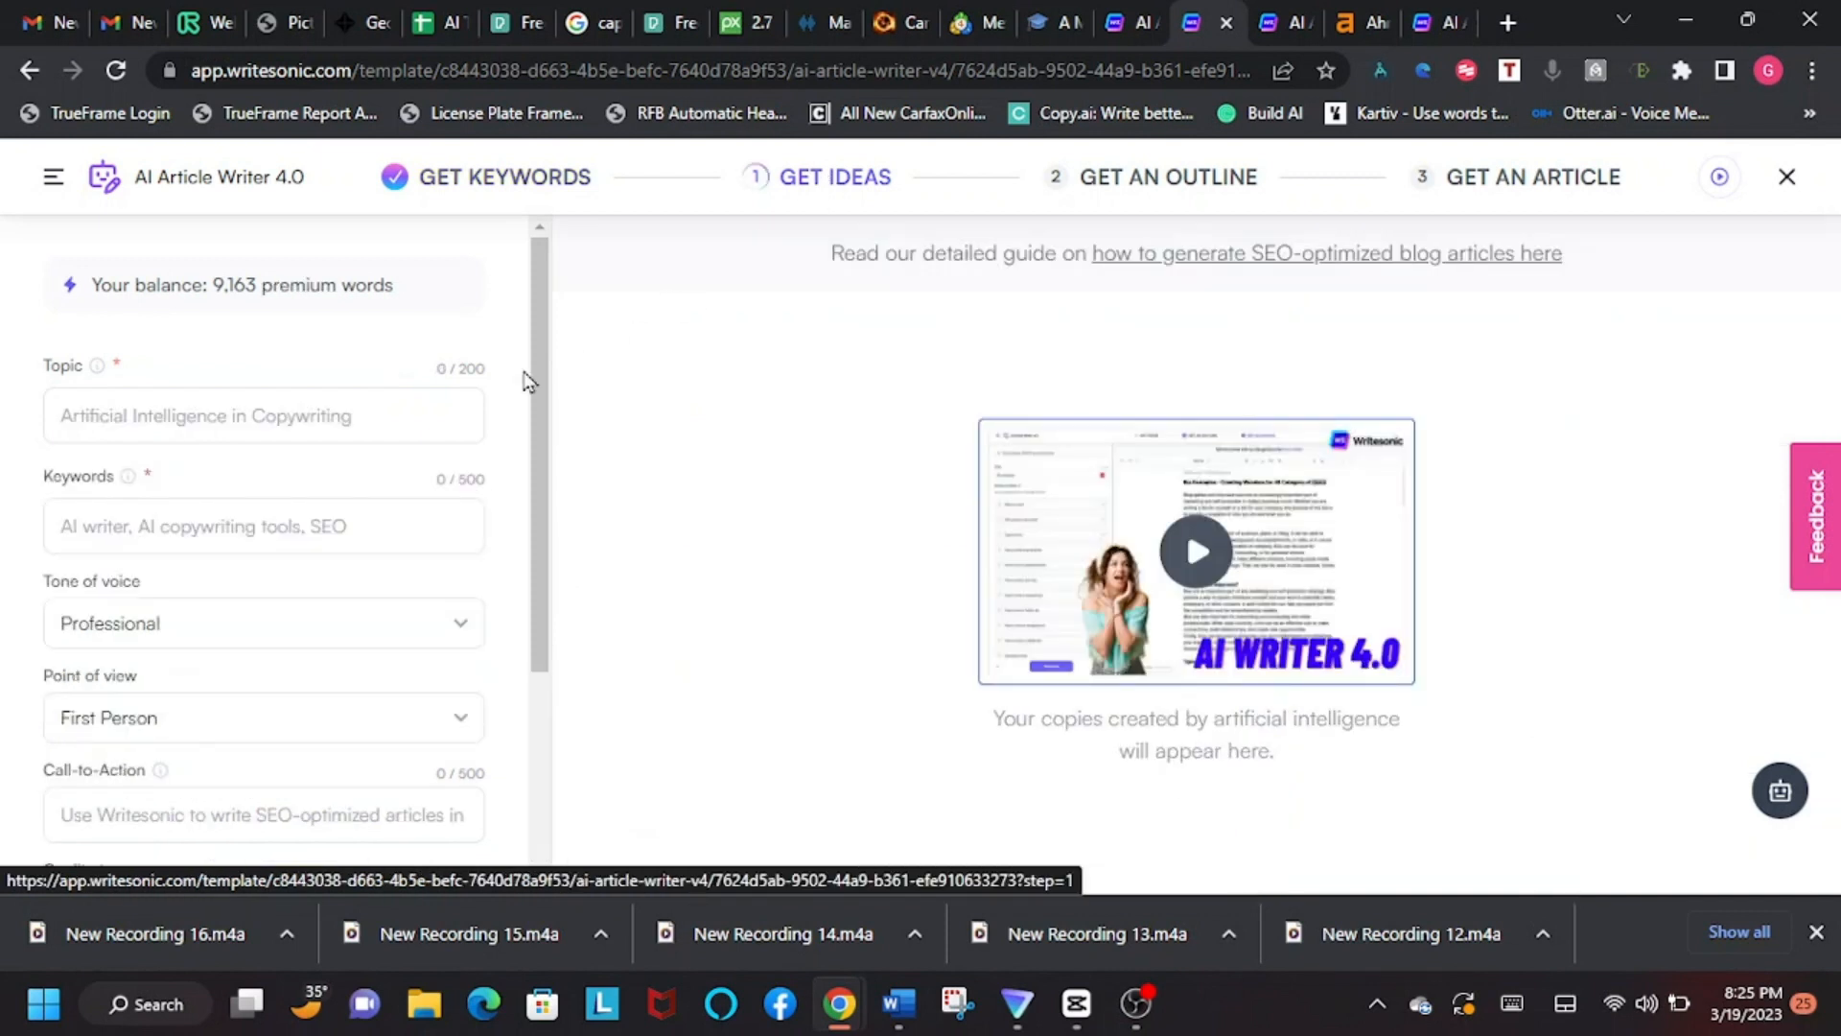
pyautogui.click(144, 418)
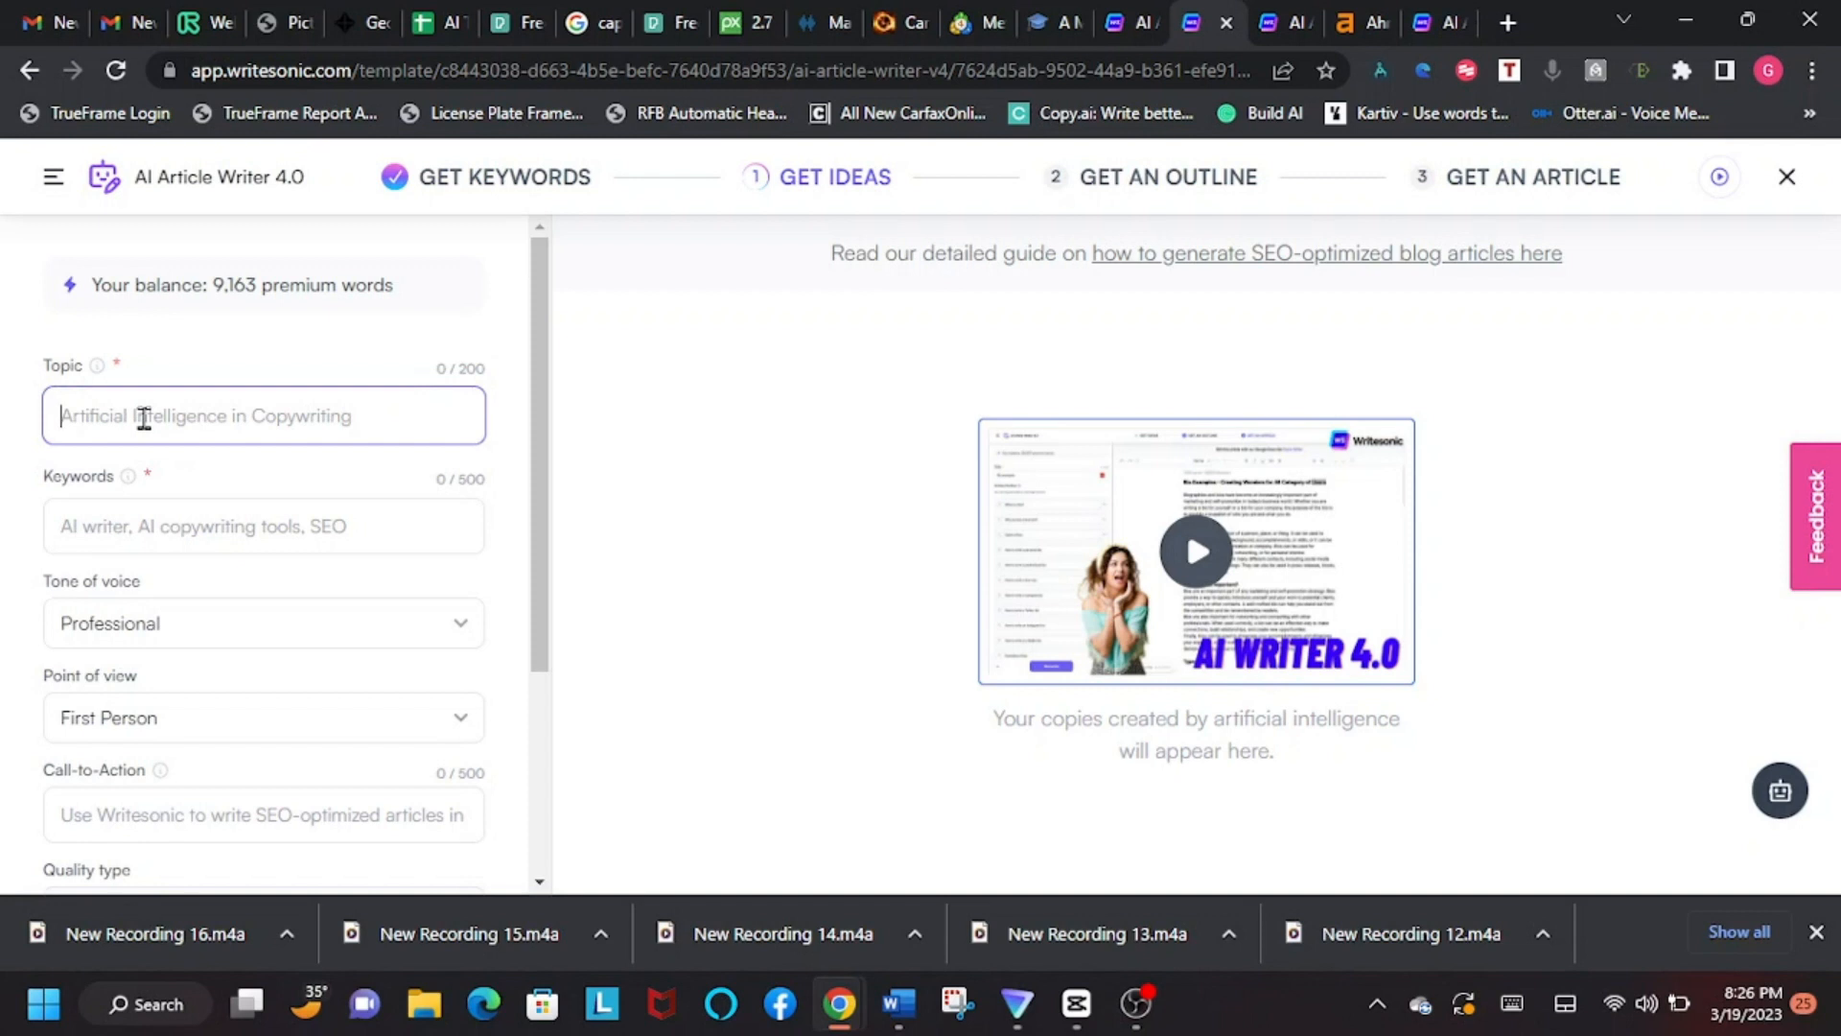
pyautogui.write('writesonic')
# Step: Enter the keywords "seo, ai writer, writesonic, ai tools, blog writing, best content writer, chat sonic"
pyautogui.click(62, 522)
pyautogui.write('seo,')
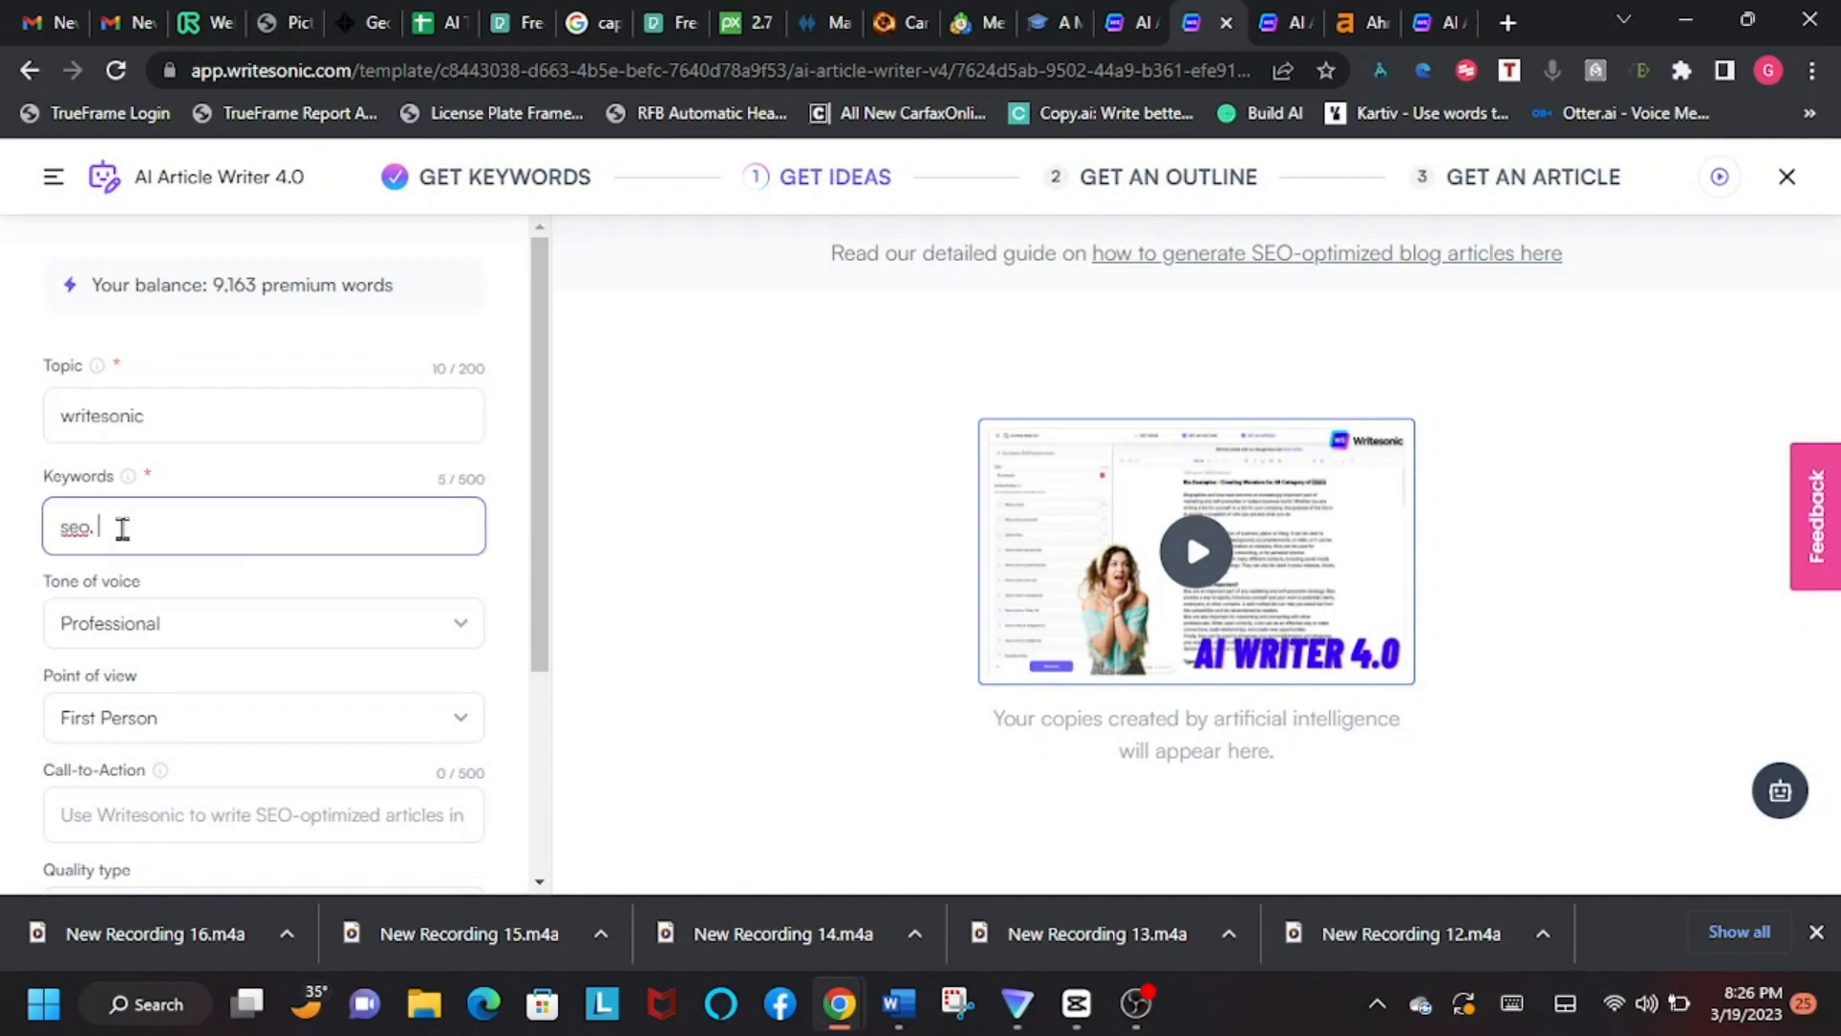
pyautogui.write(' ai writer, writesonic, ai tools, blog writing, best content')
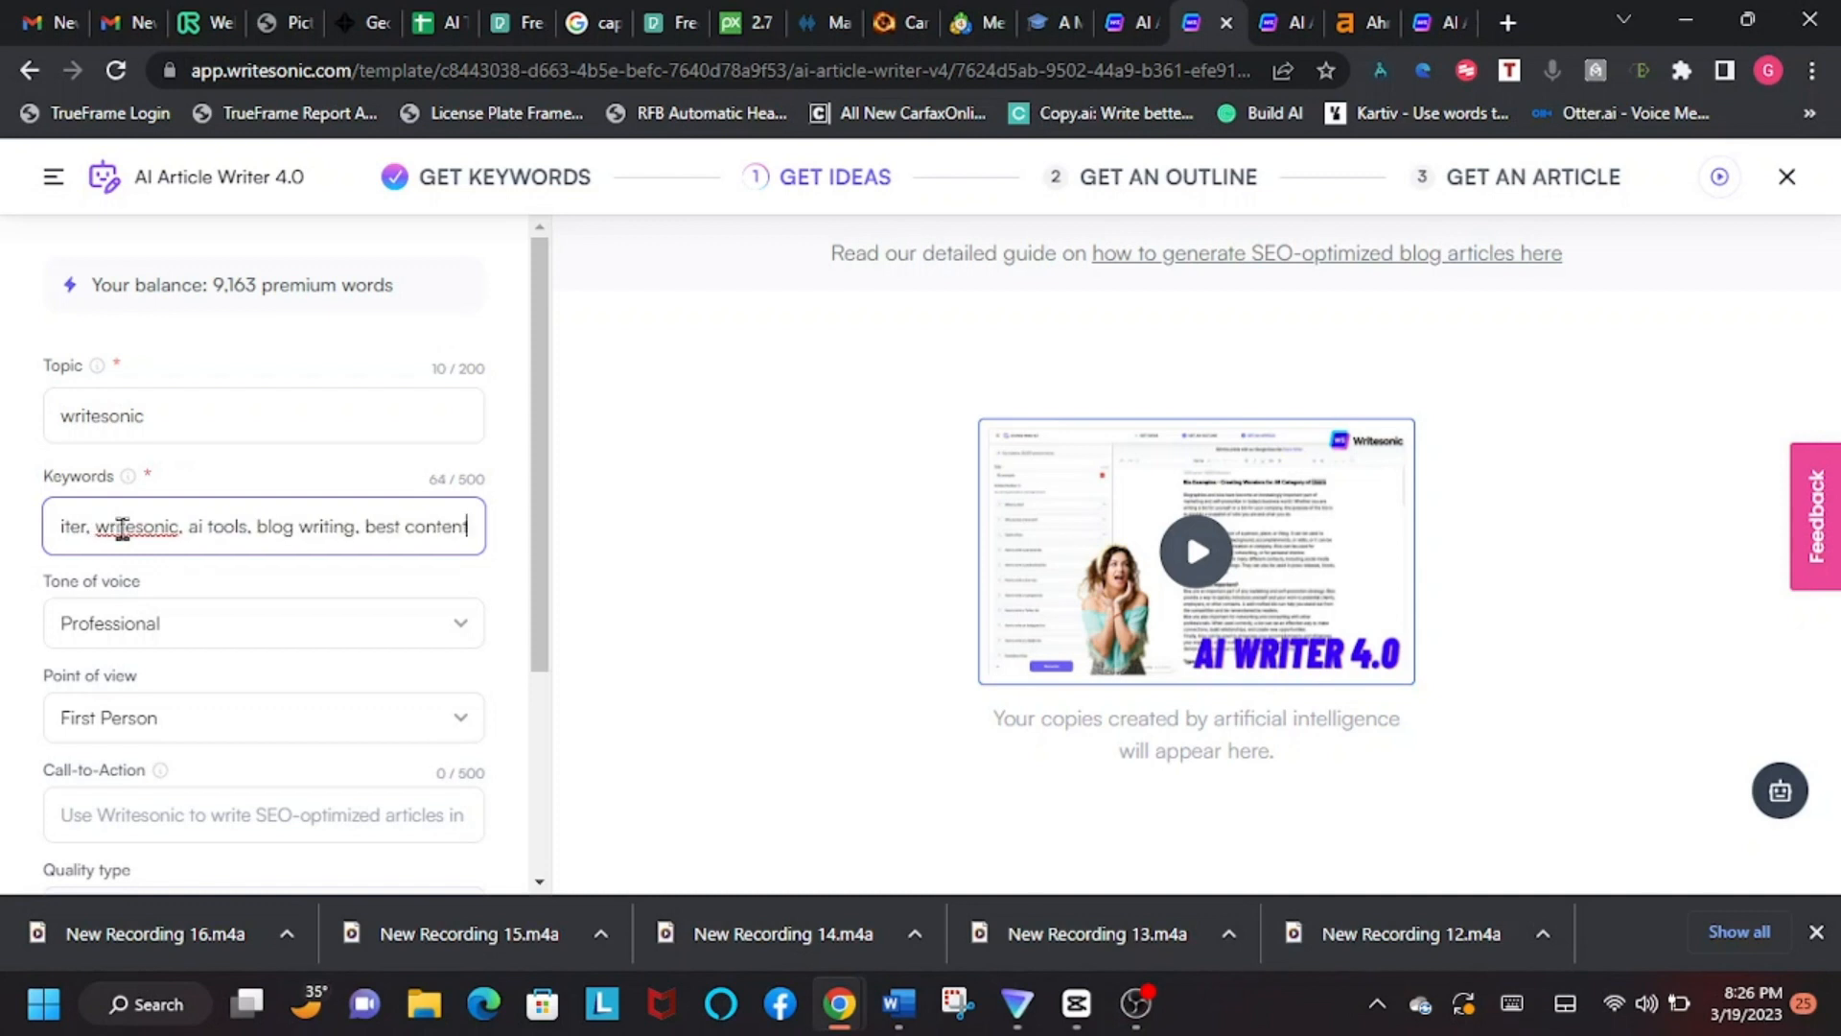
pyautogui.write(' writer')
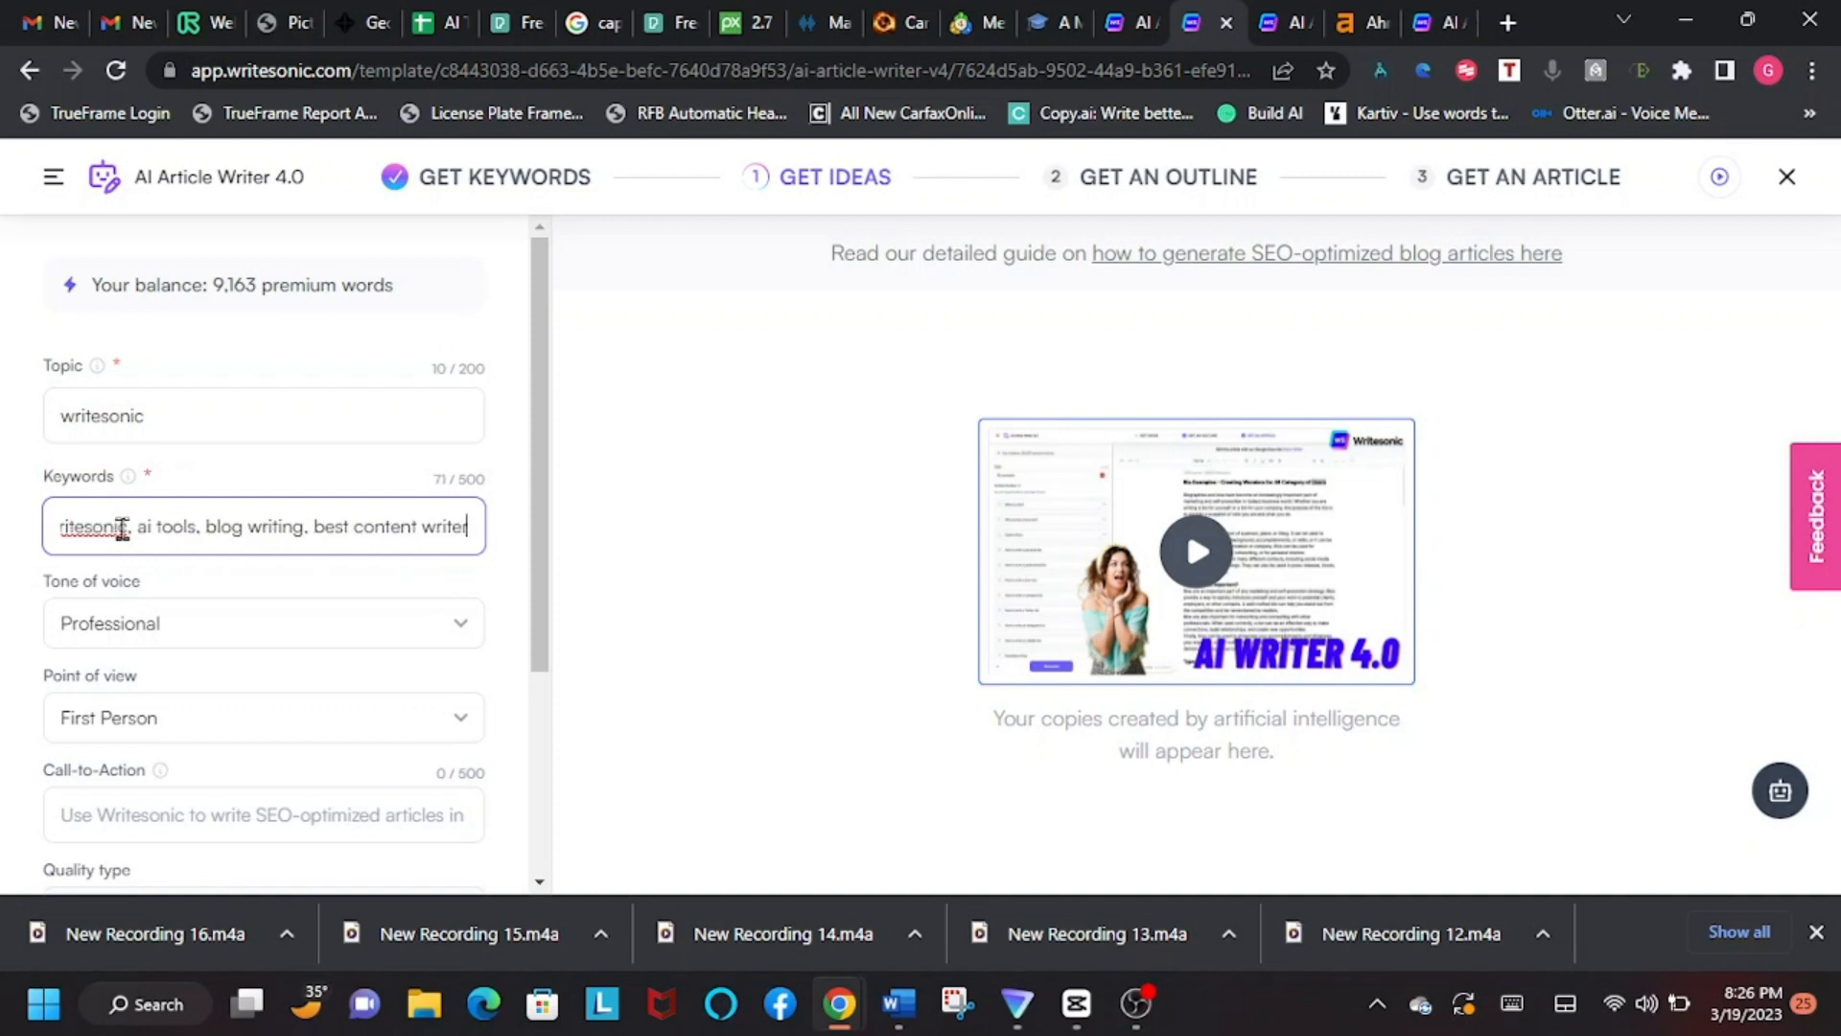
pyautogui.write(', chat')
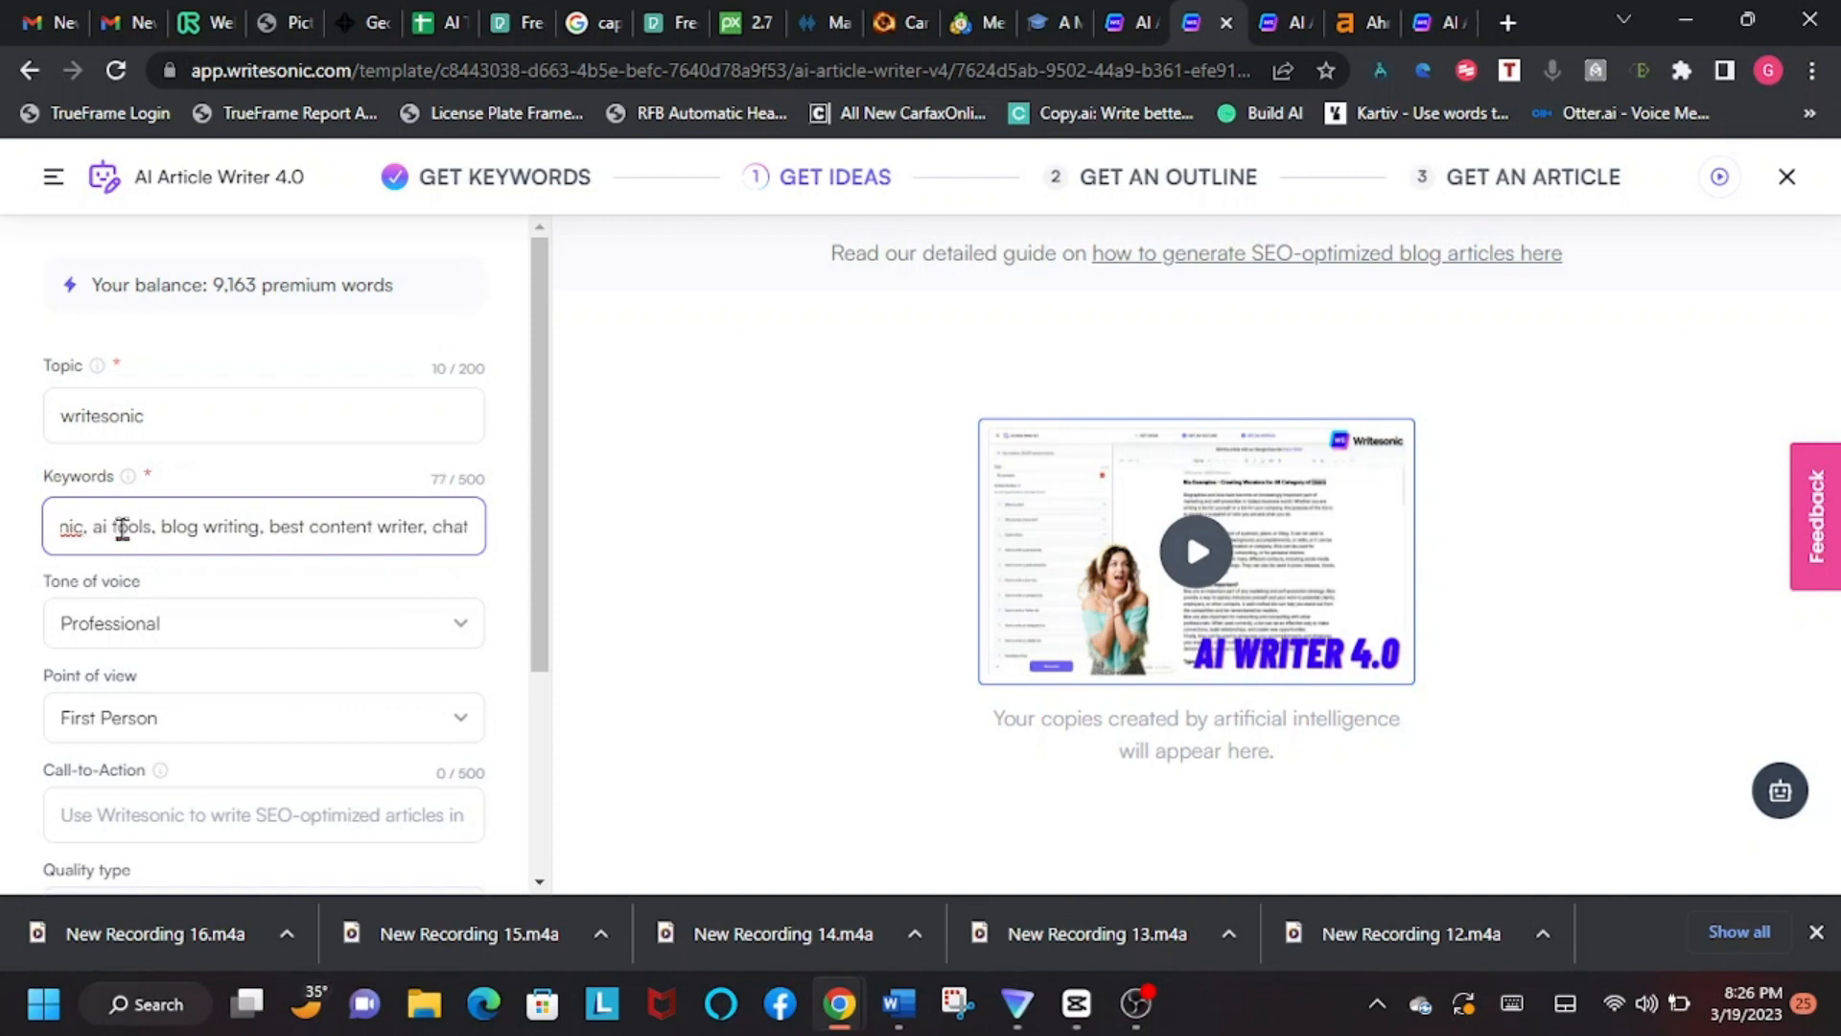
pyautogui.write(' sonic')
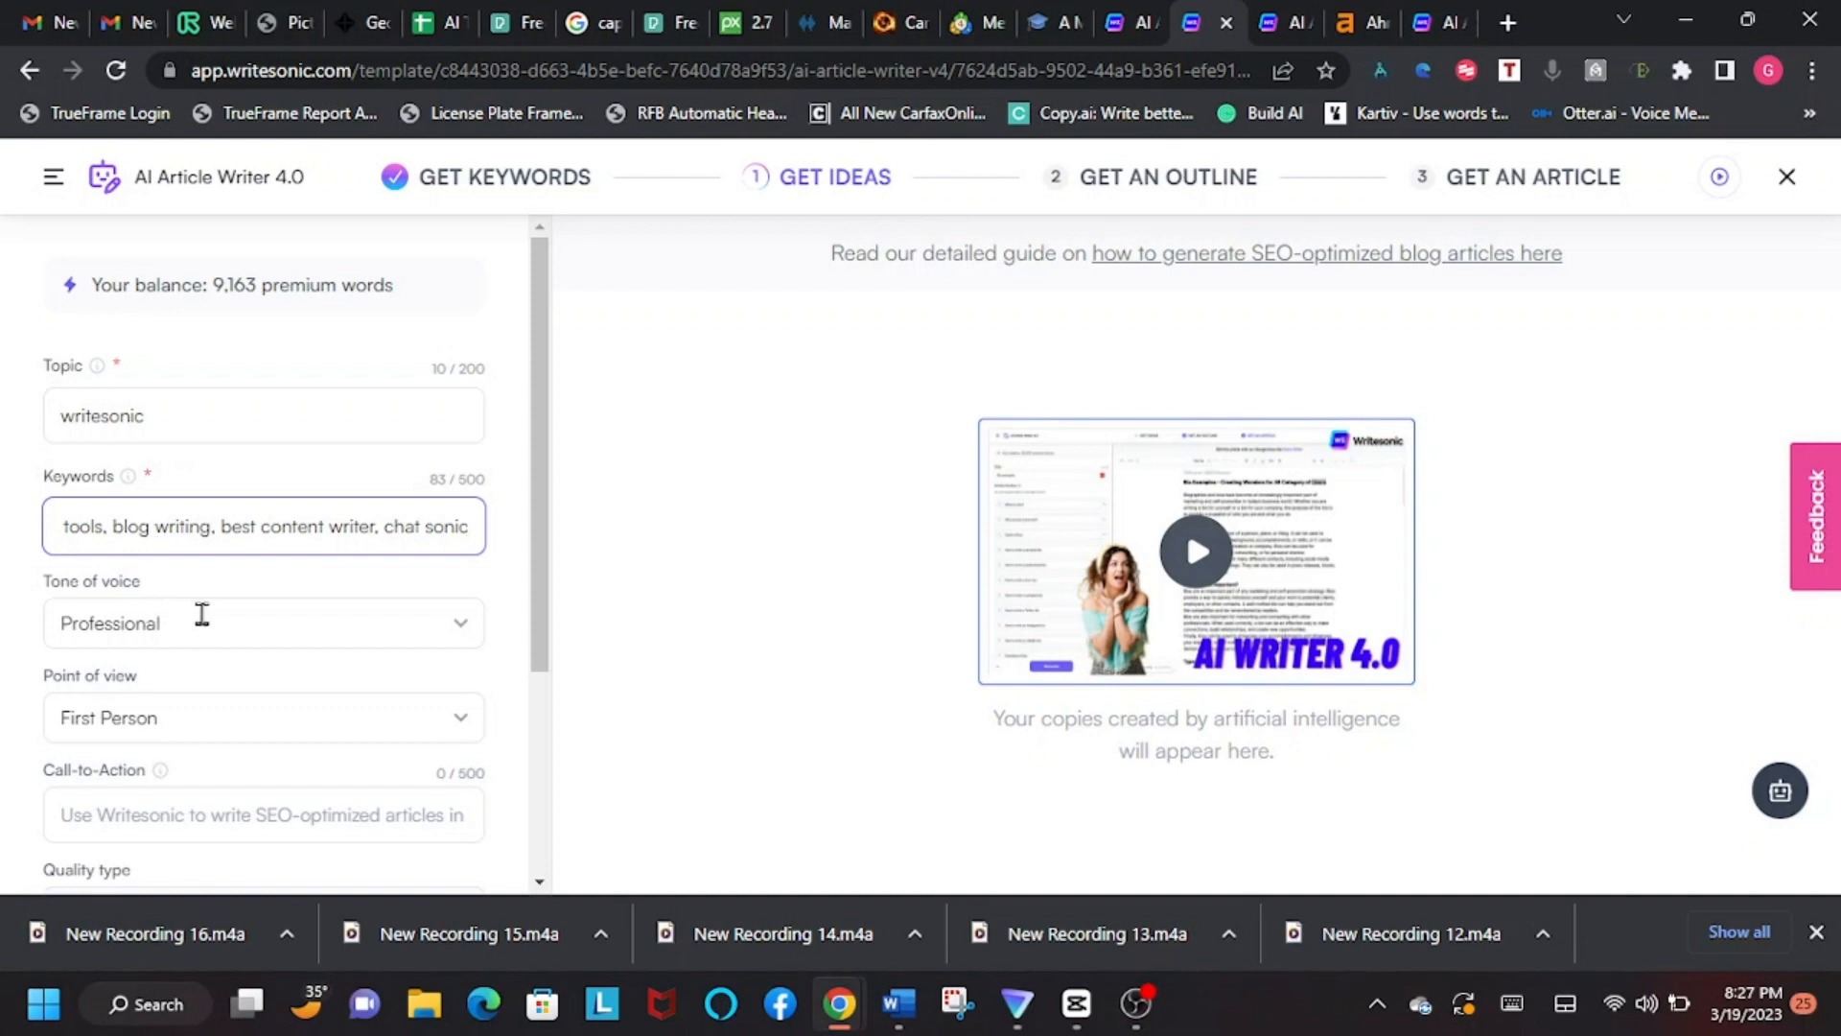
# Step: Look through the tone of voice options and choose Professional
pyautogui.scroll(-1, 201, 614)
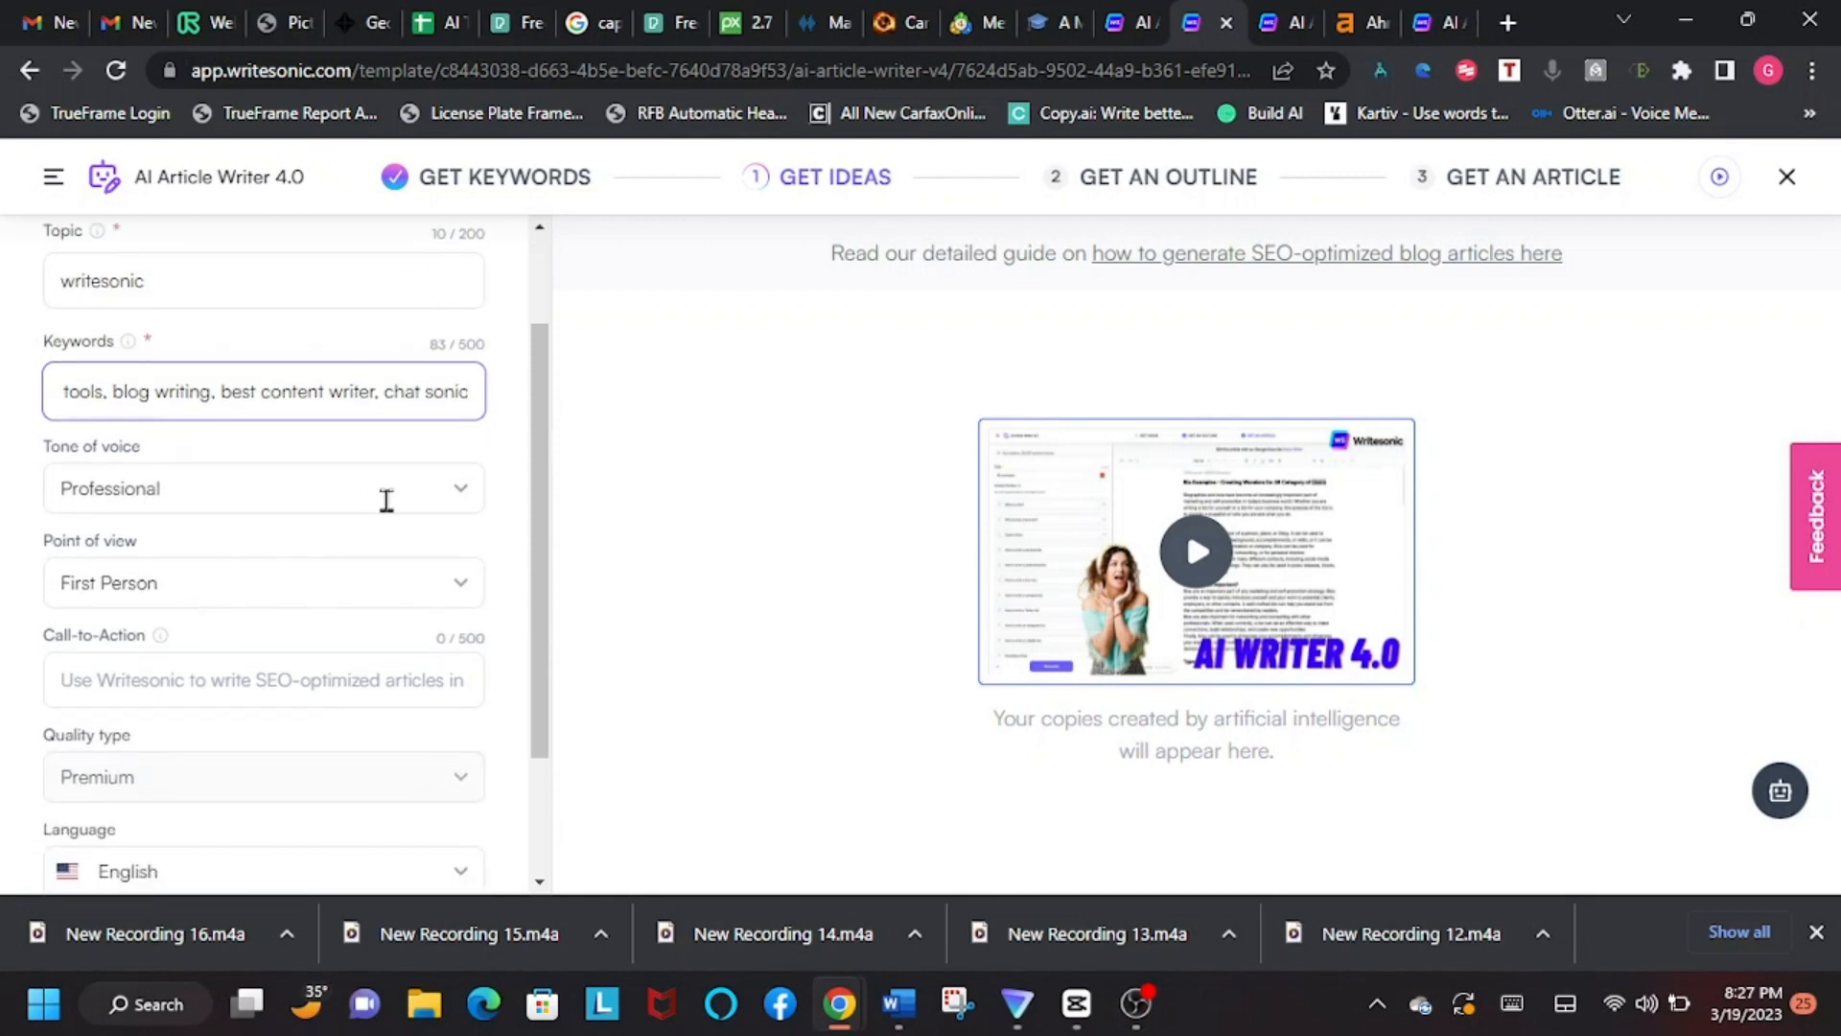
pyautogui.click(462, 492)
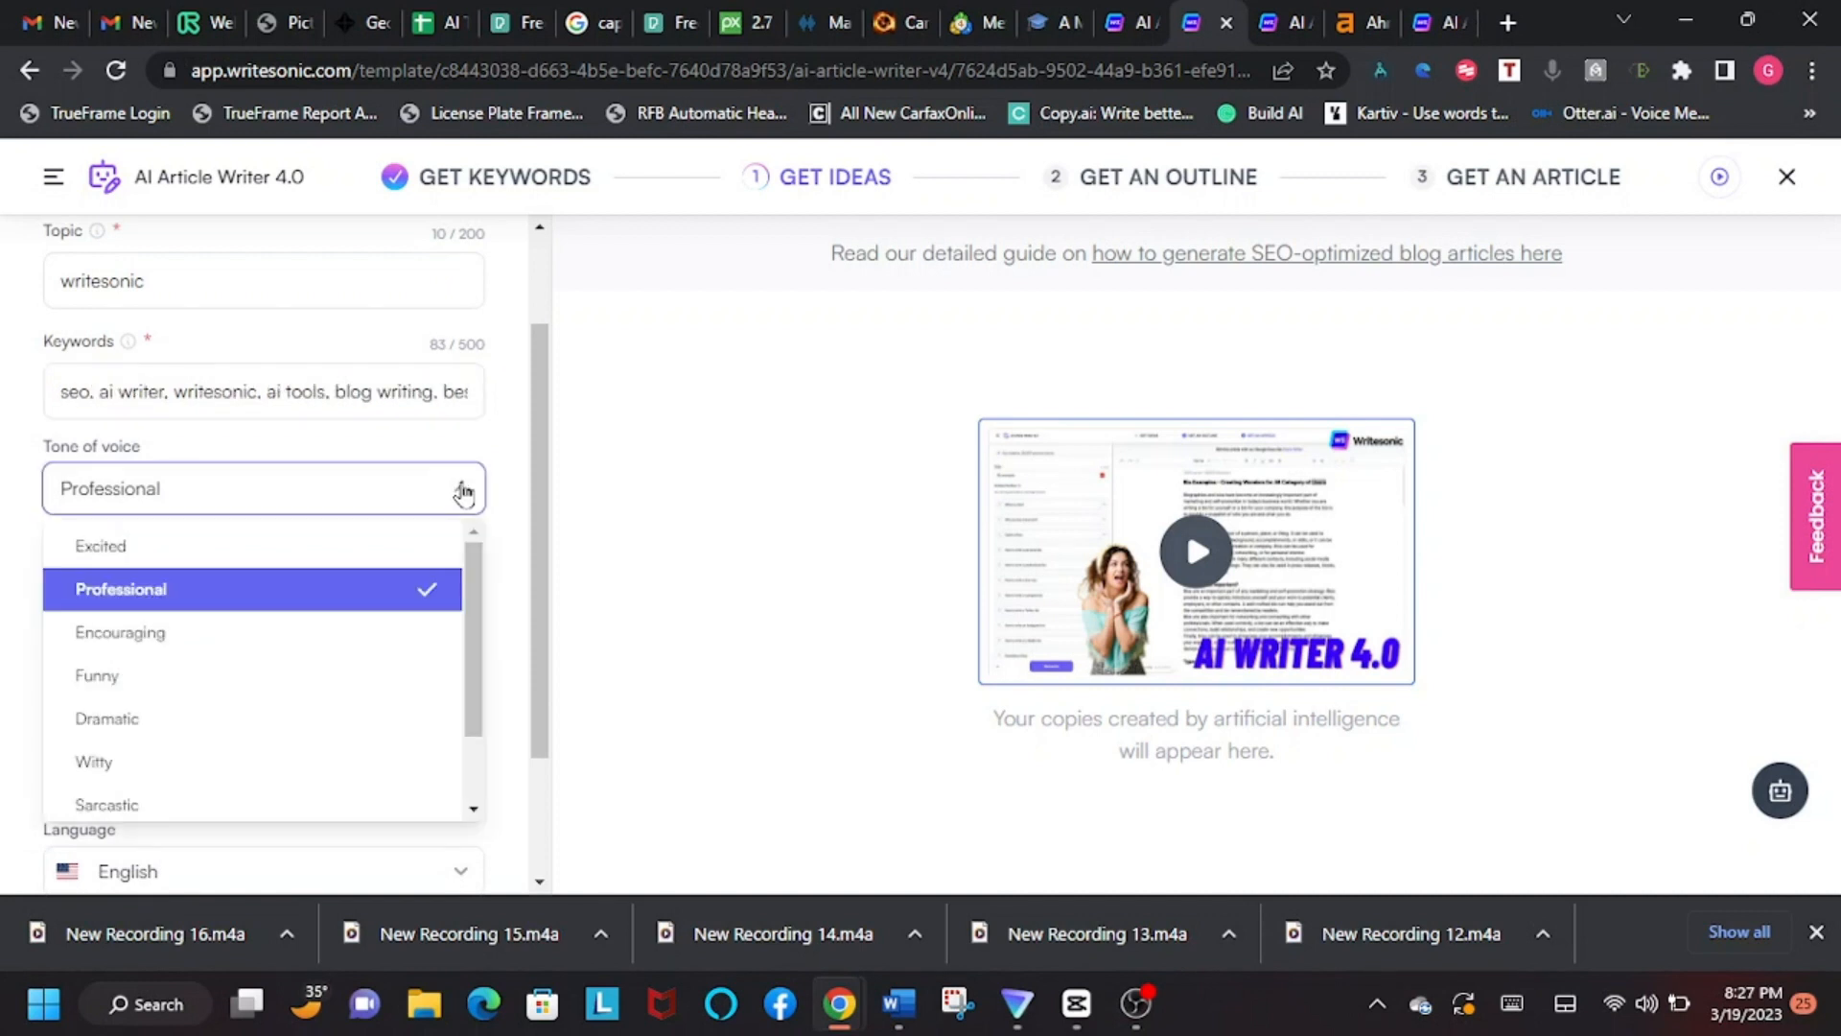
pyautogui.scroll(-3, 266, 513)
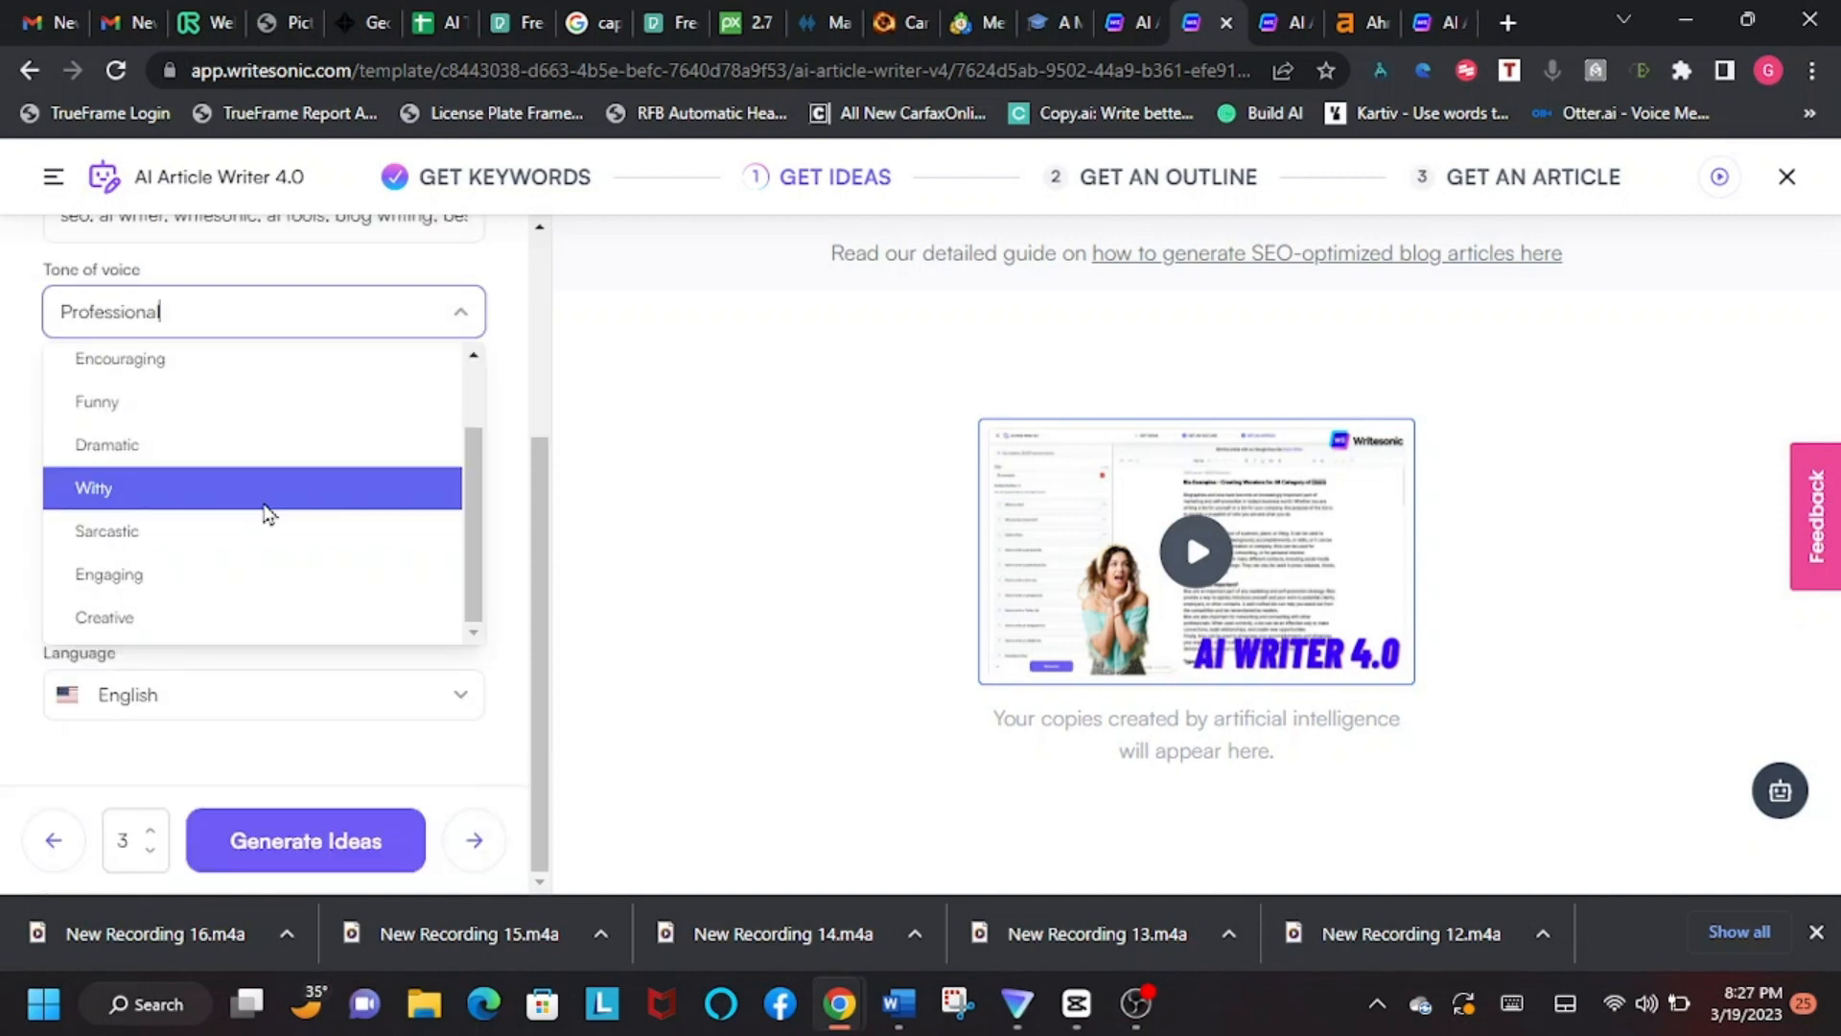
pyautogui.scroll(1, 265, 514)
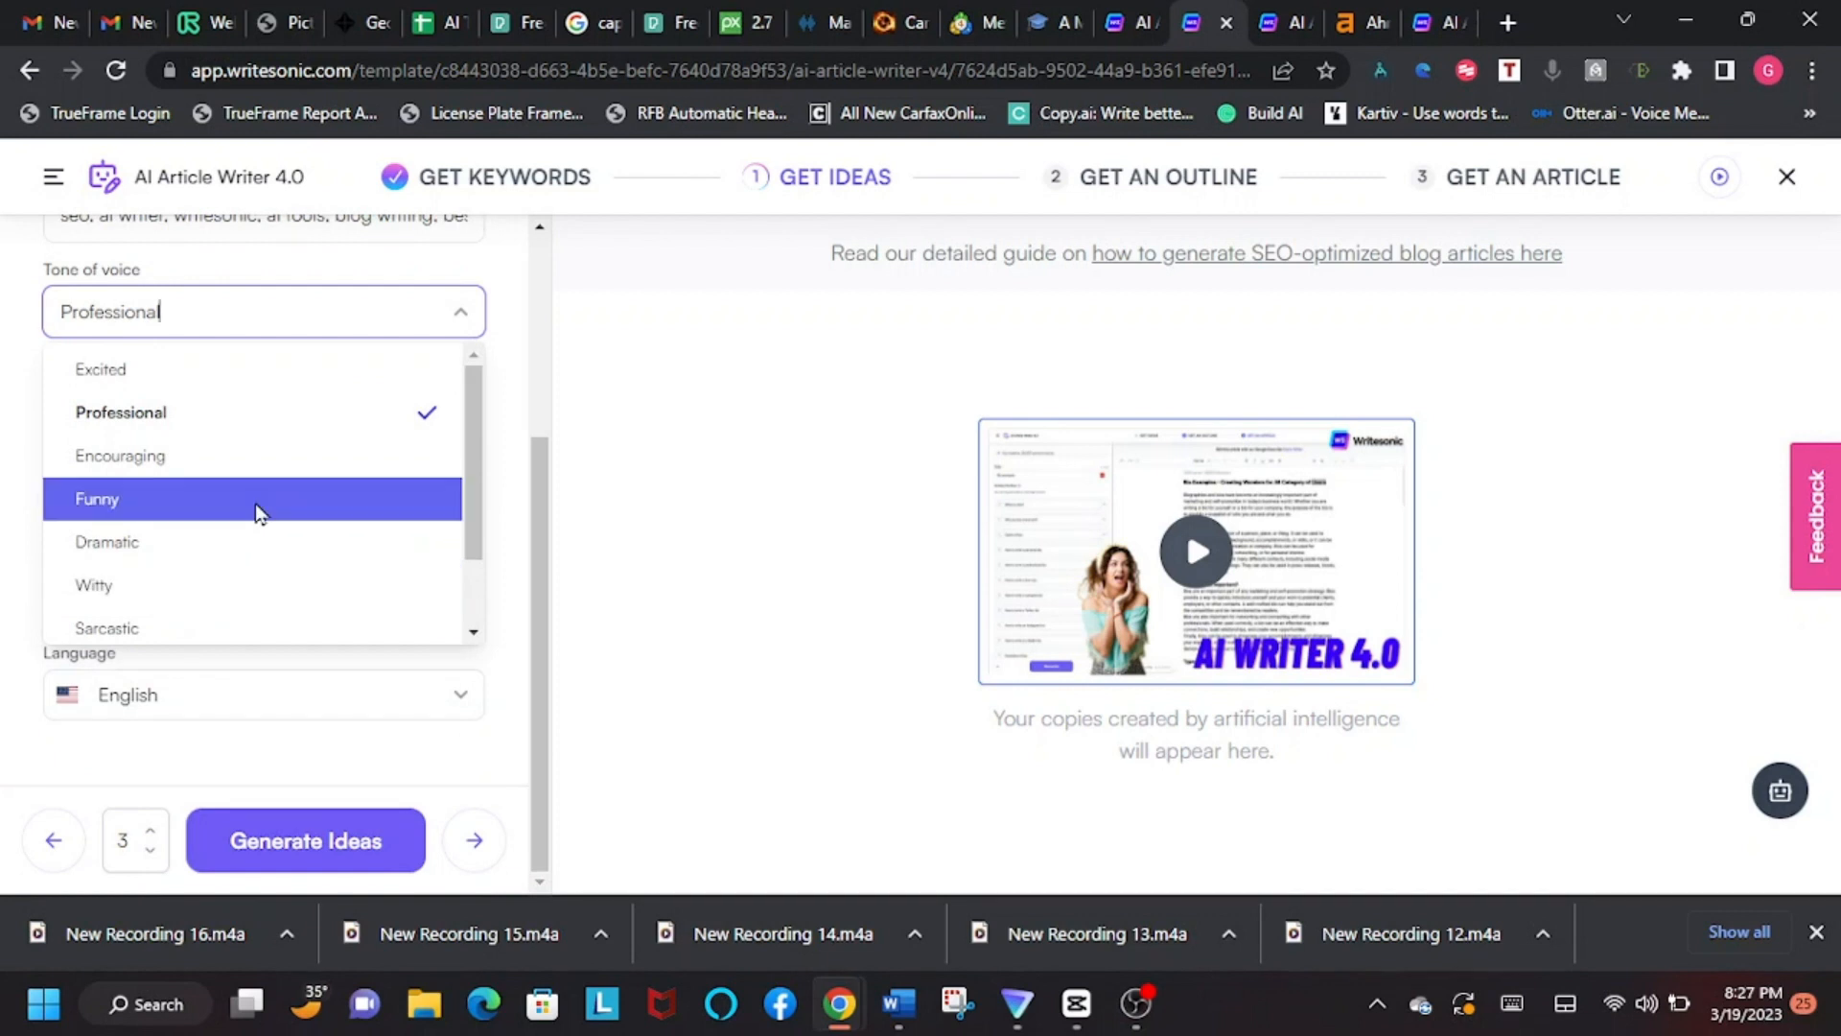
pyautogui.click(226, 415)
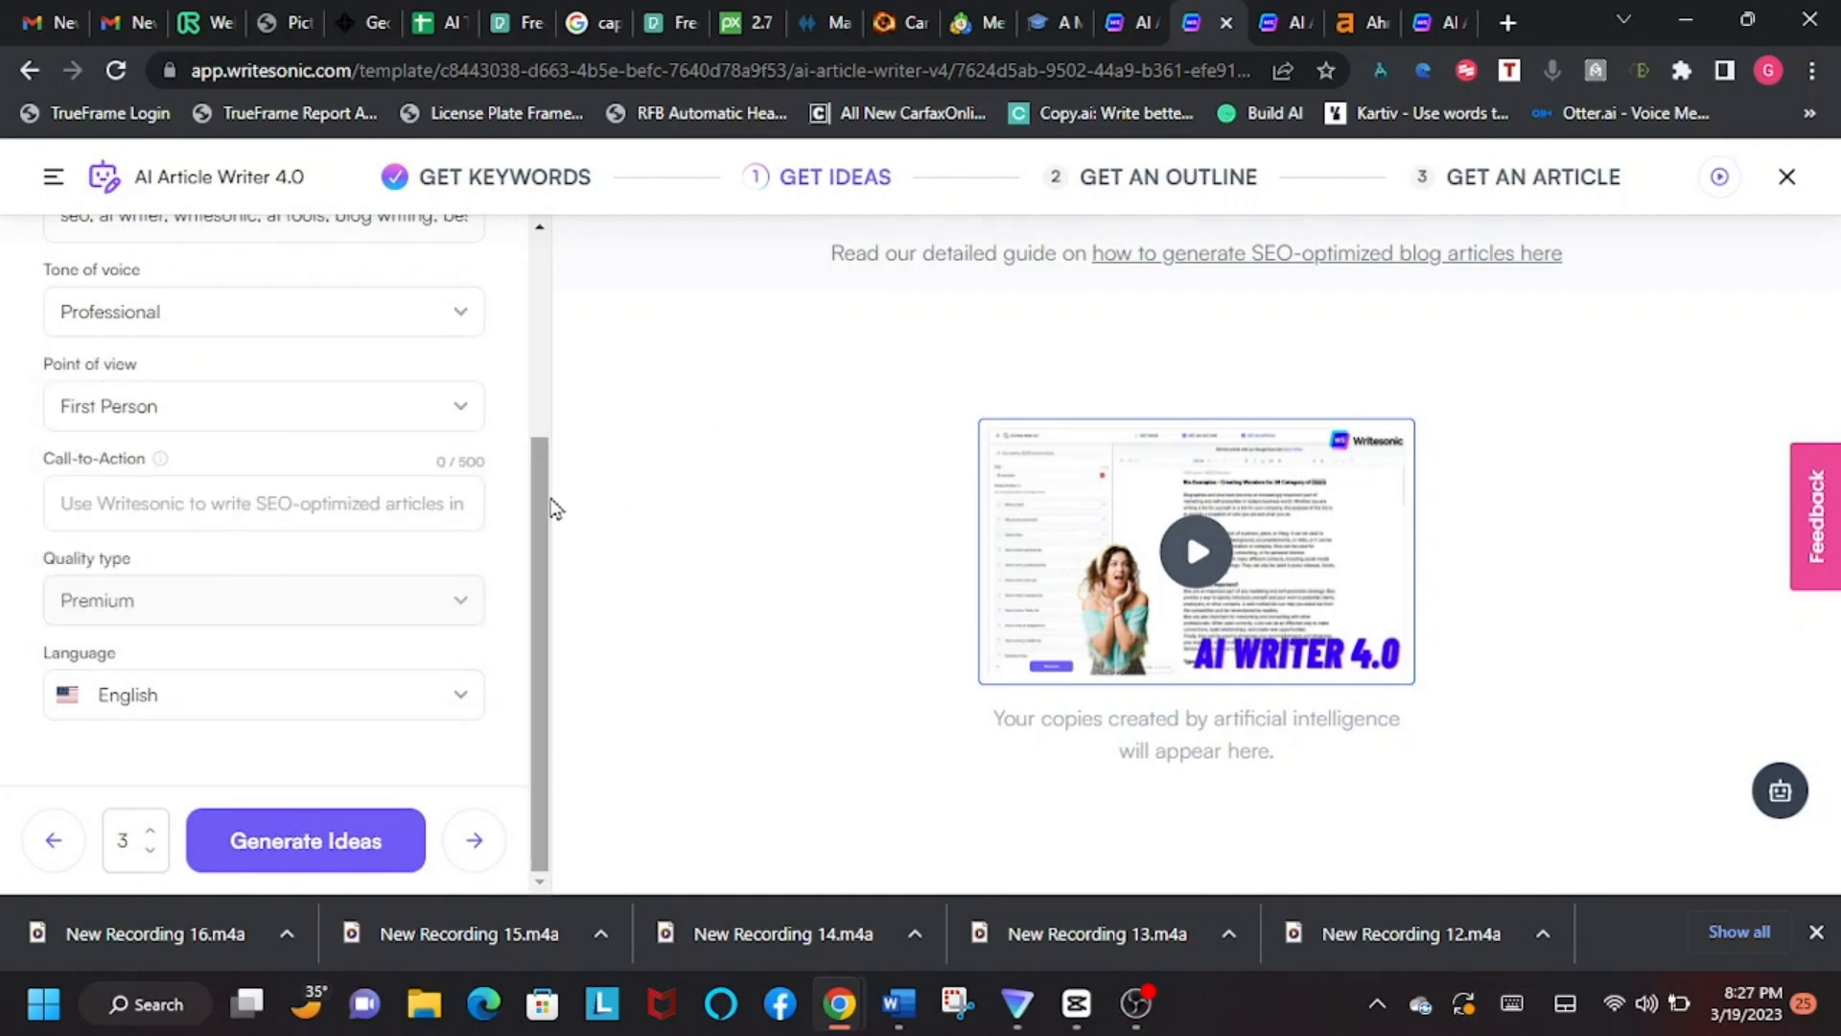
# Step: Look at the point of view options, leaving First Person selected
pyautogui.moveTo(544, 500)
pyautogui.mouseDown()
pyautogui.moveTo(537, 433)
pyautogui.moveTo(533, 470)
pyautogui.mouseUp()
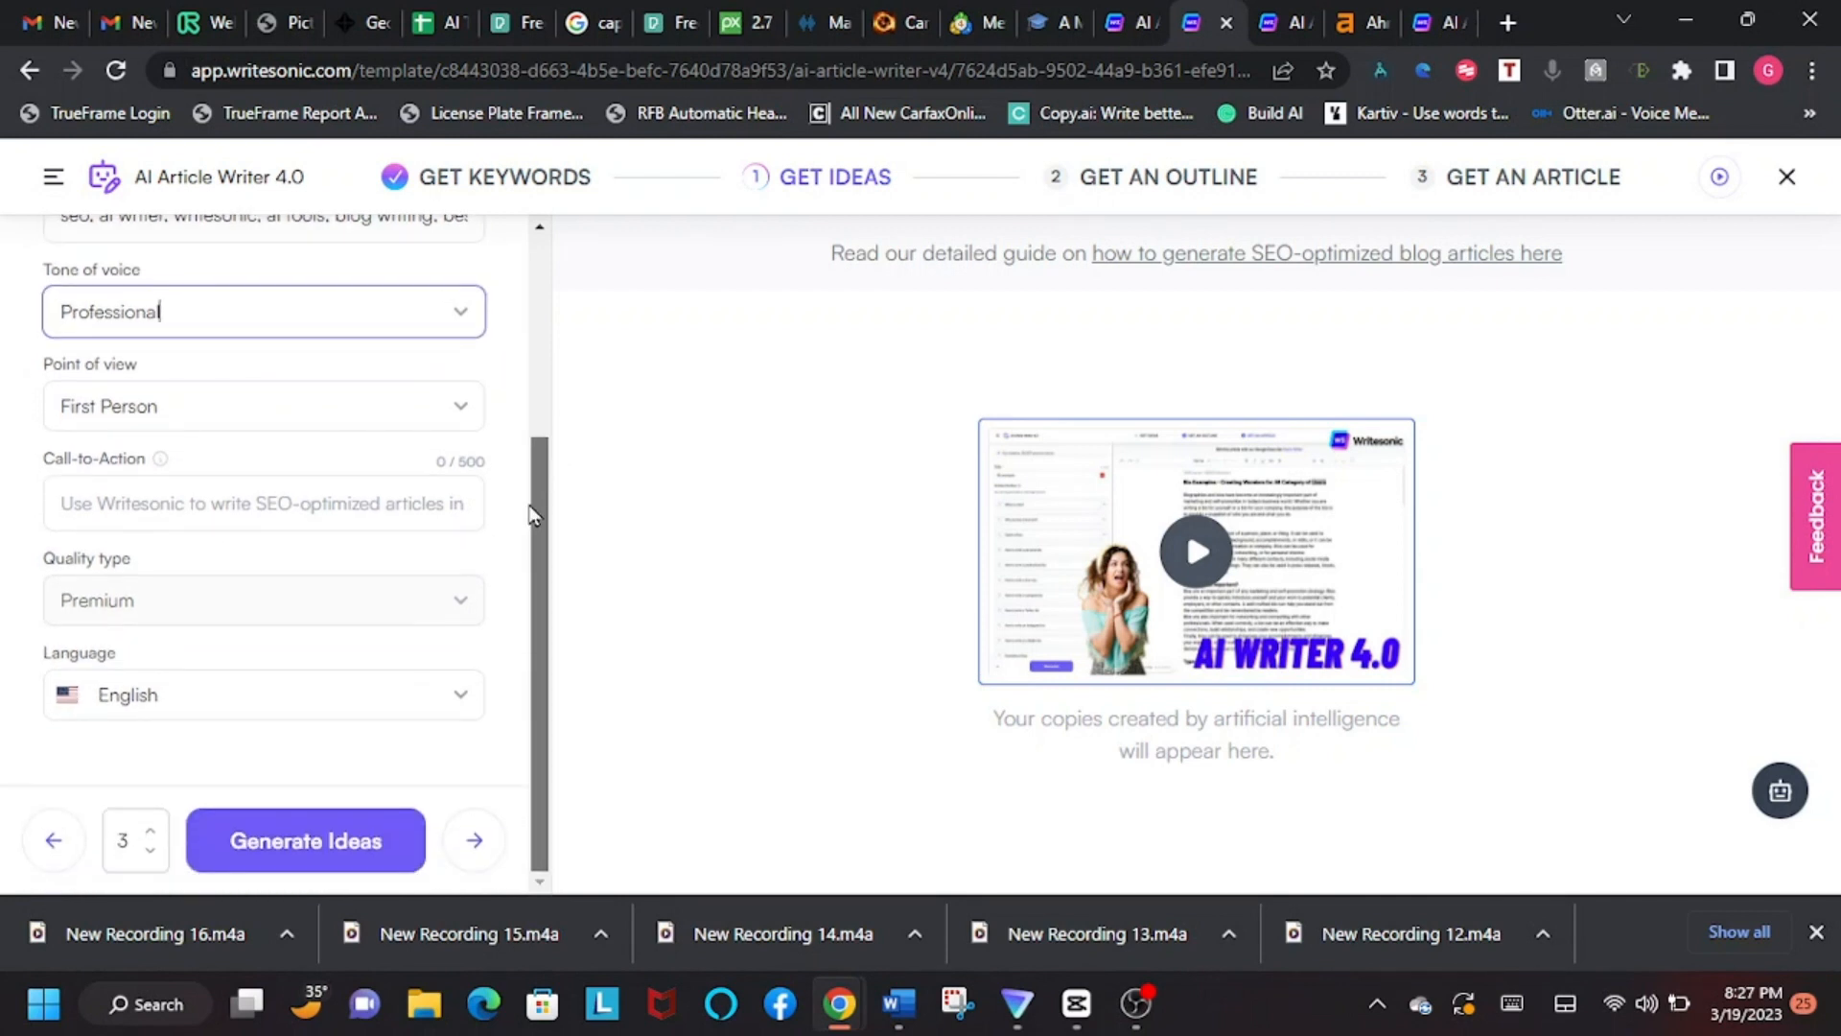
pyautogui.click(455, 412)
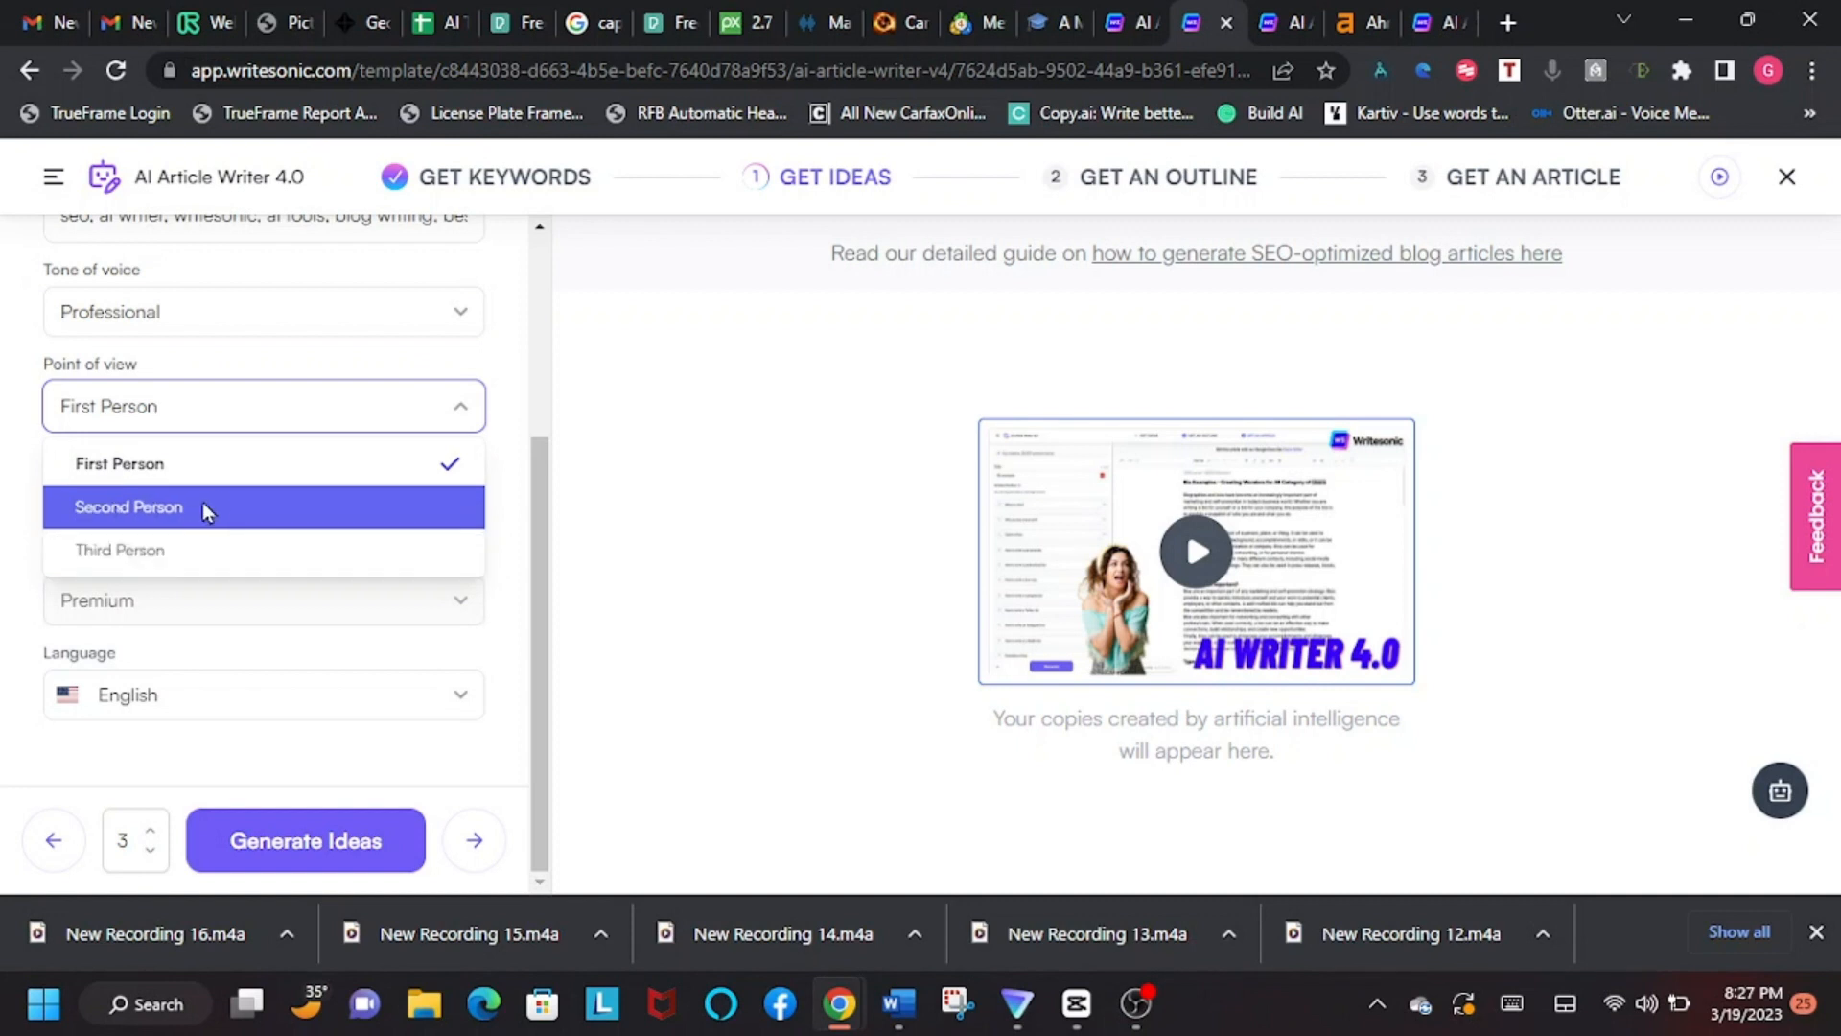
pyautogui.click(509, 366)
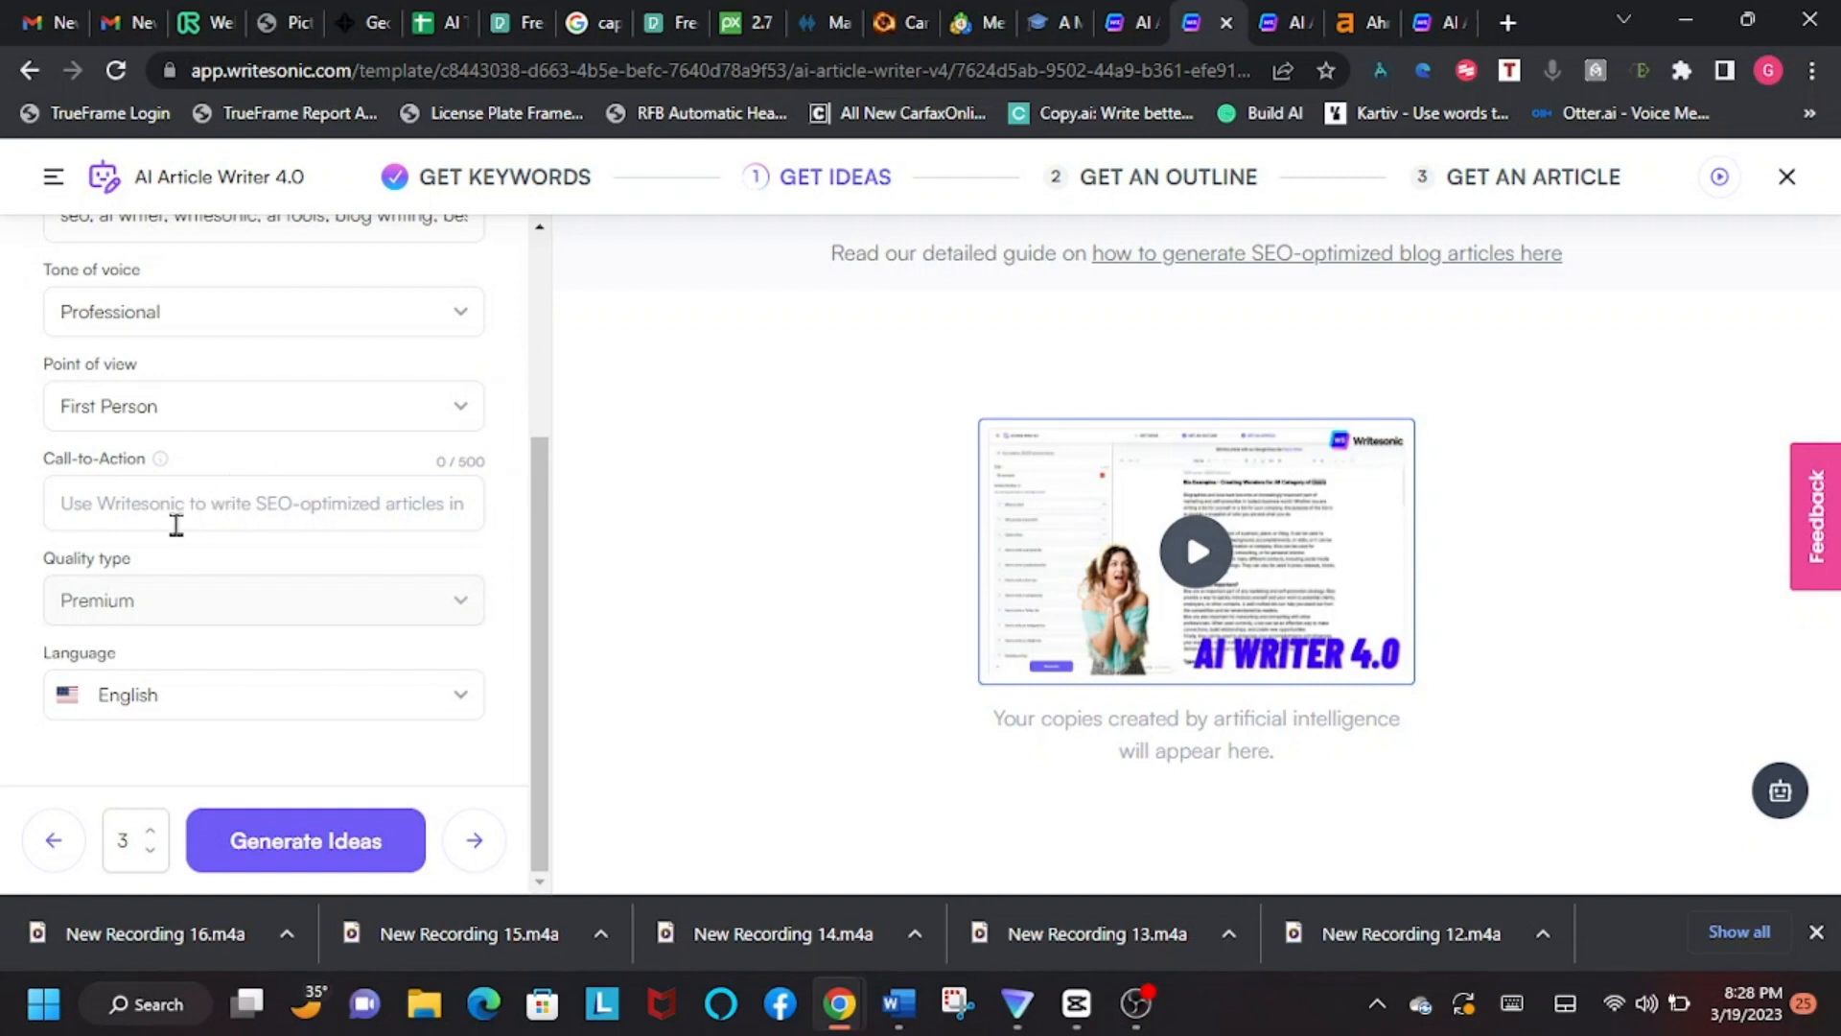
# Step: Begin a call-to-action text that recommends using Writesonic
pyautogui.click(134, 500)
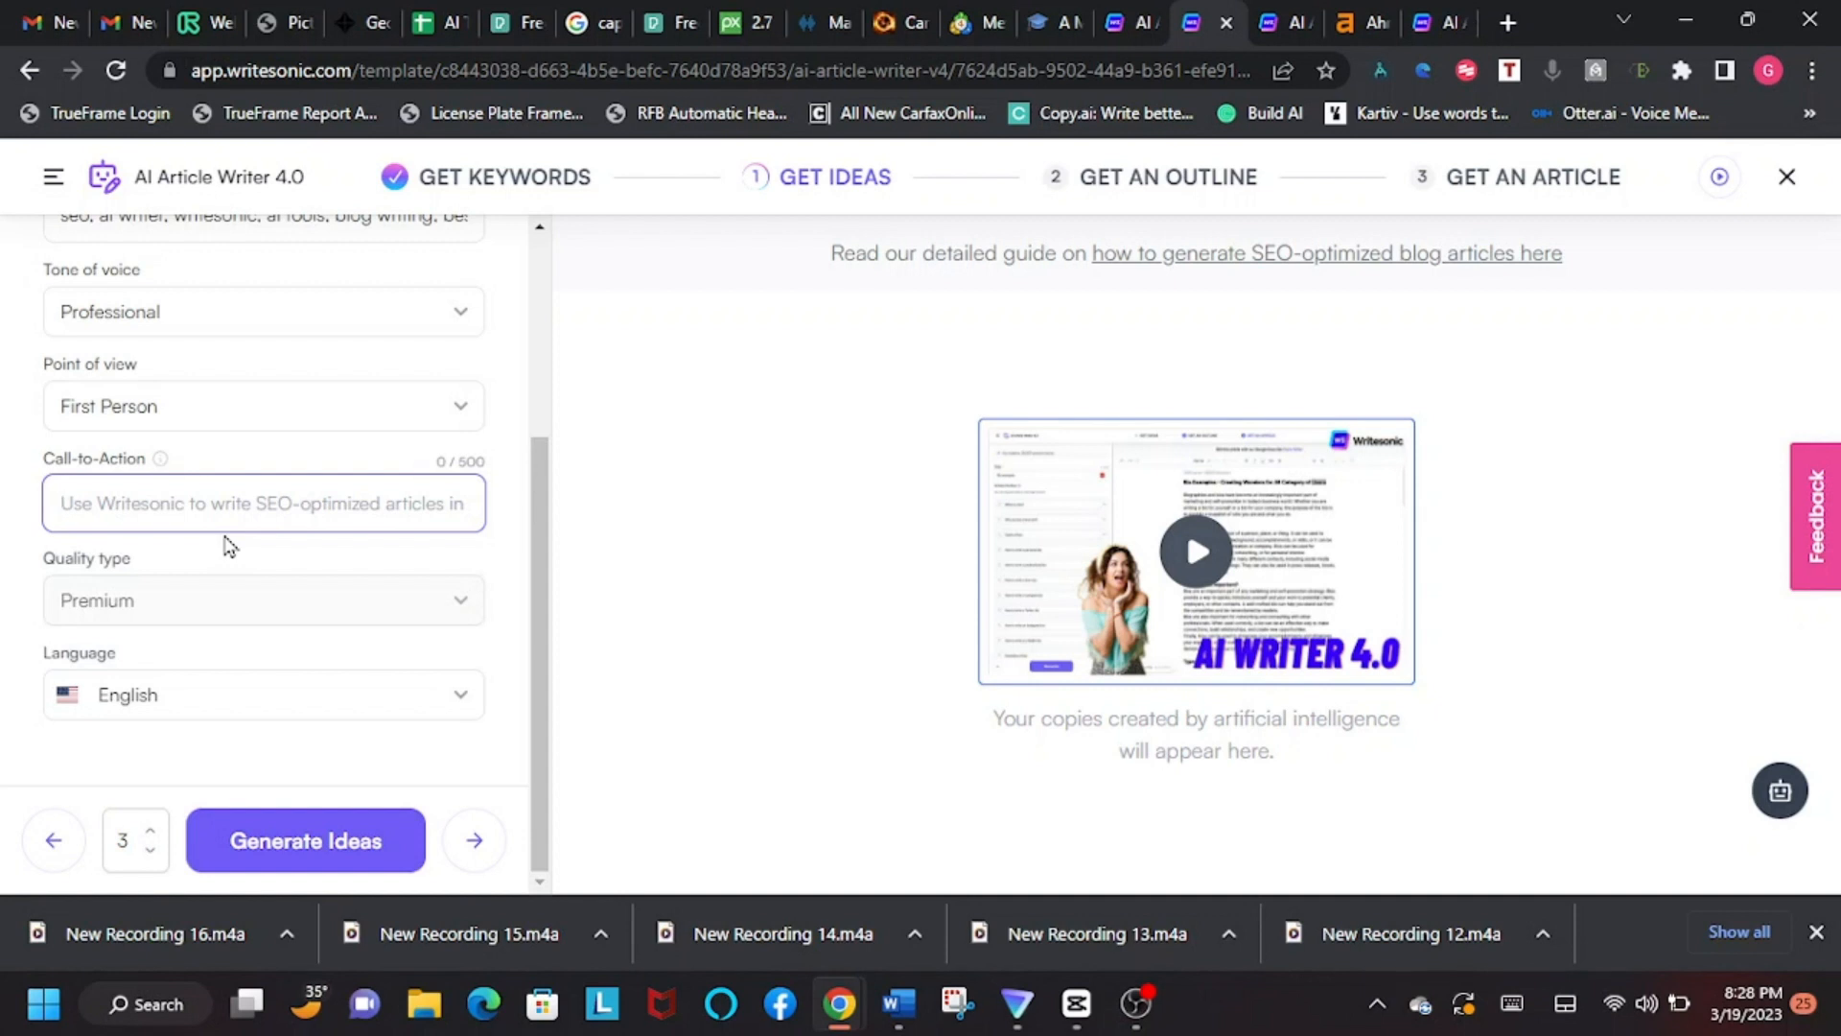
pyautogui.write('Use write')
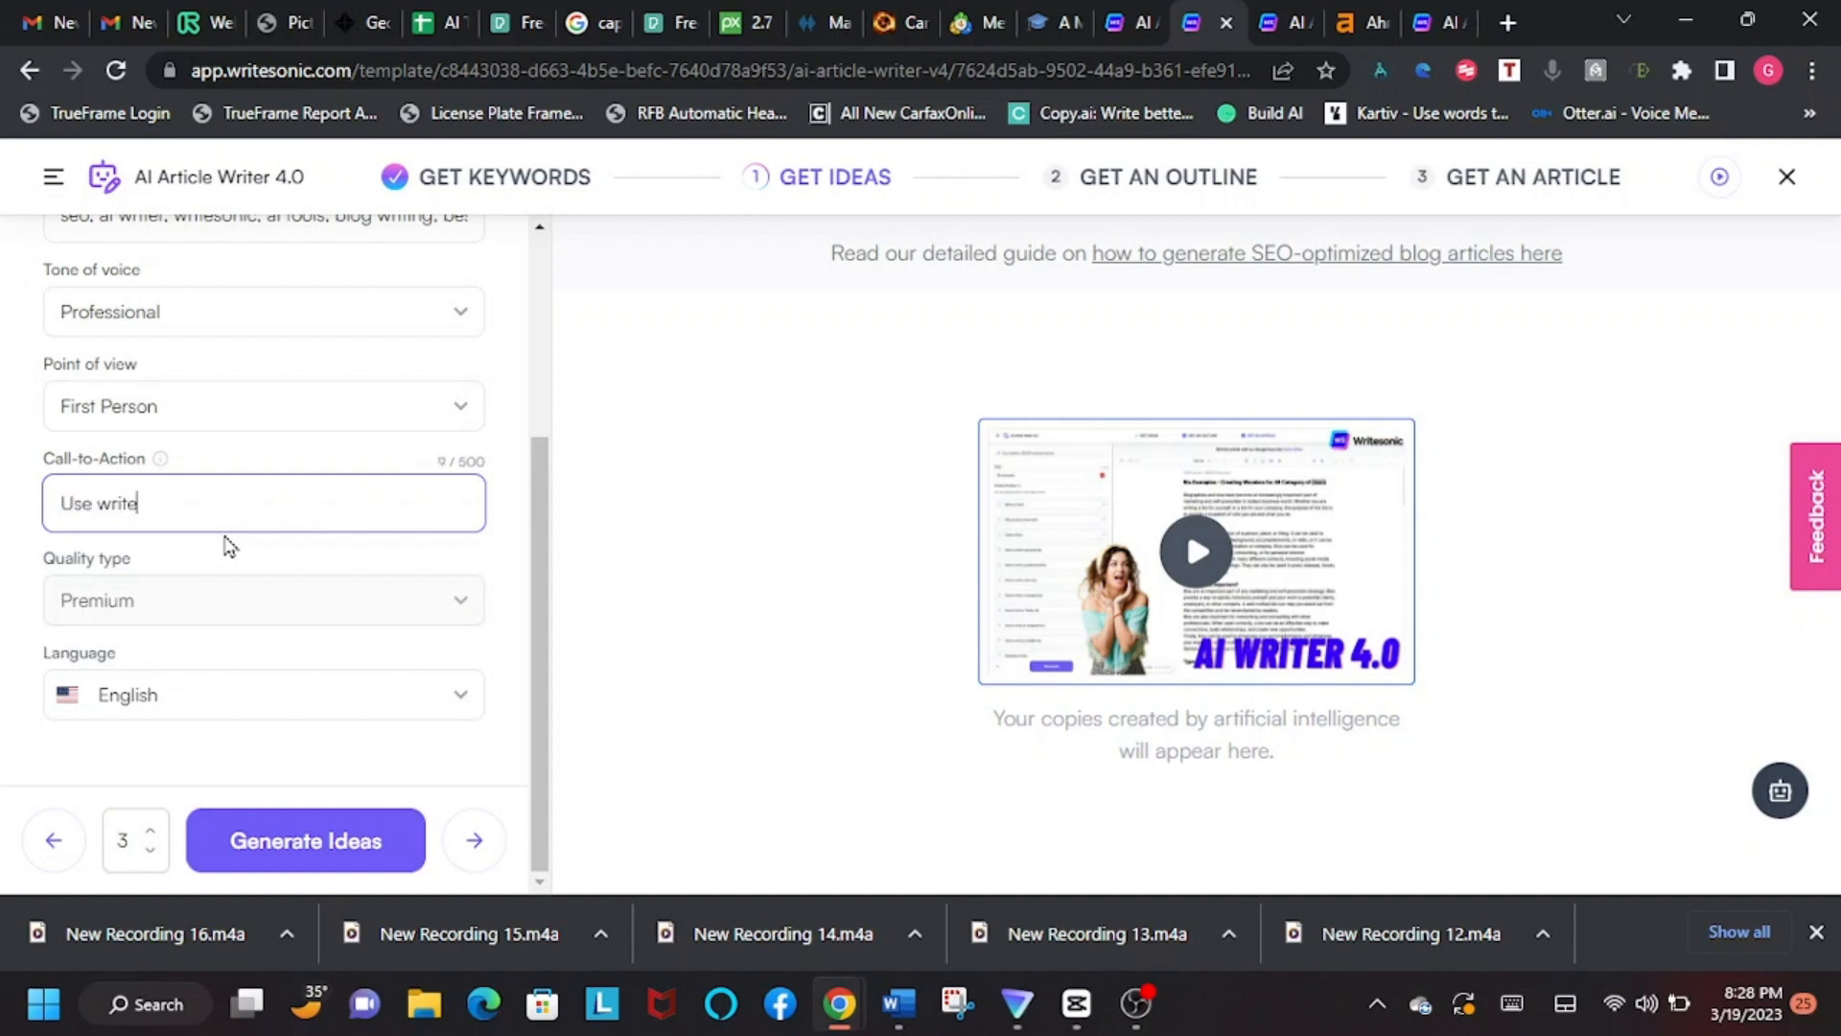
pyautogui.write(' sonicsonic for ail you')
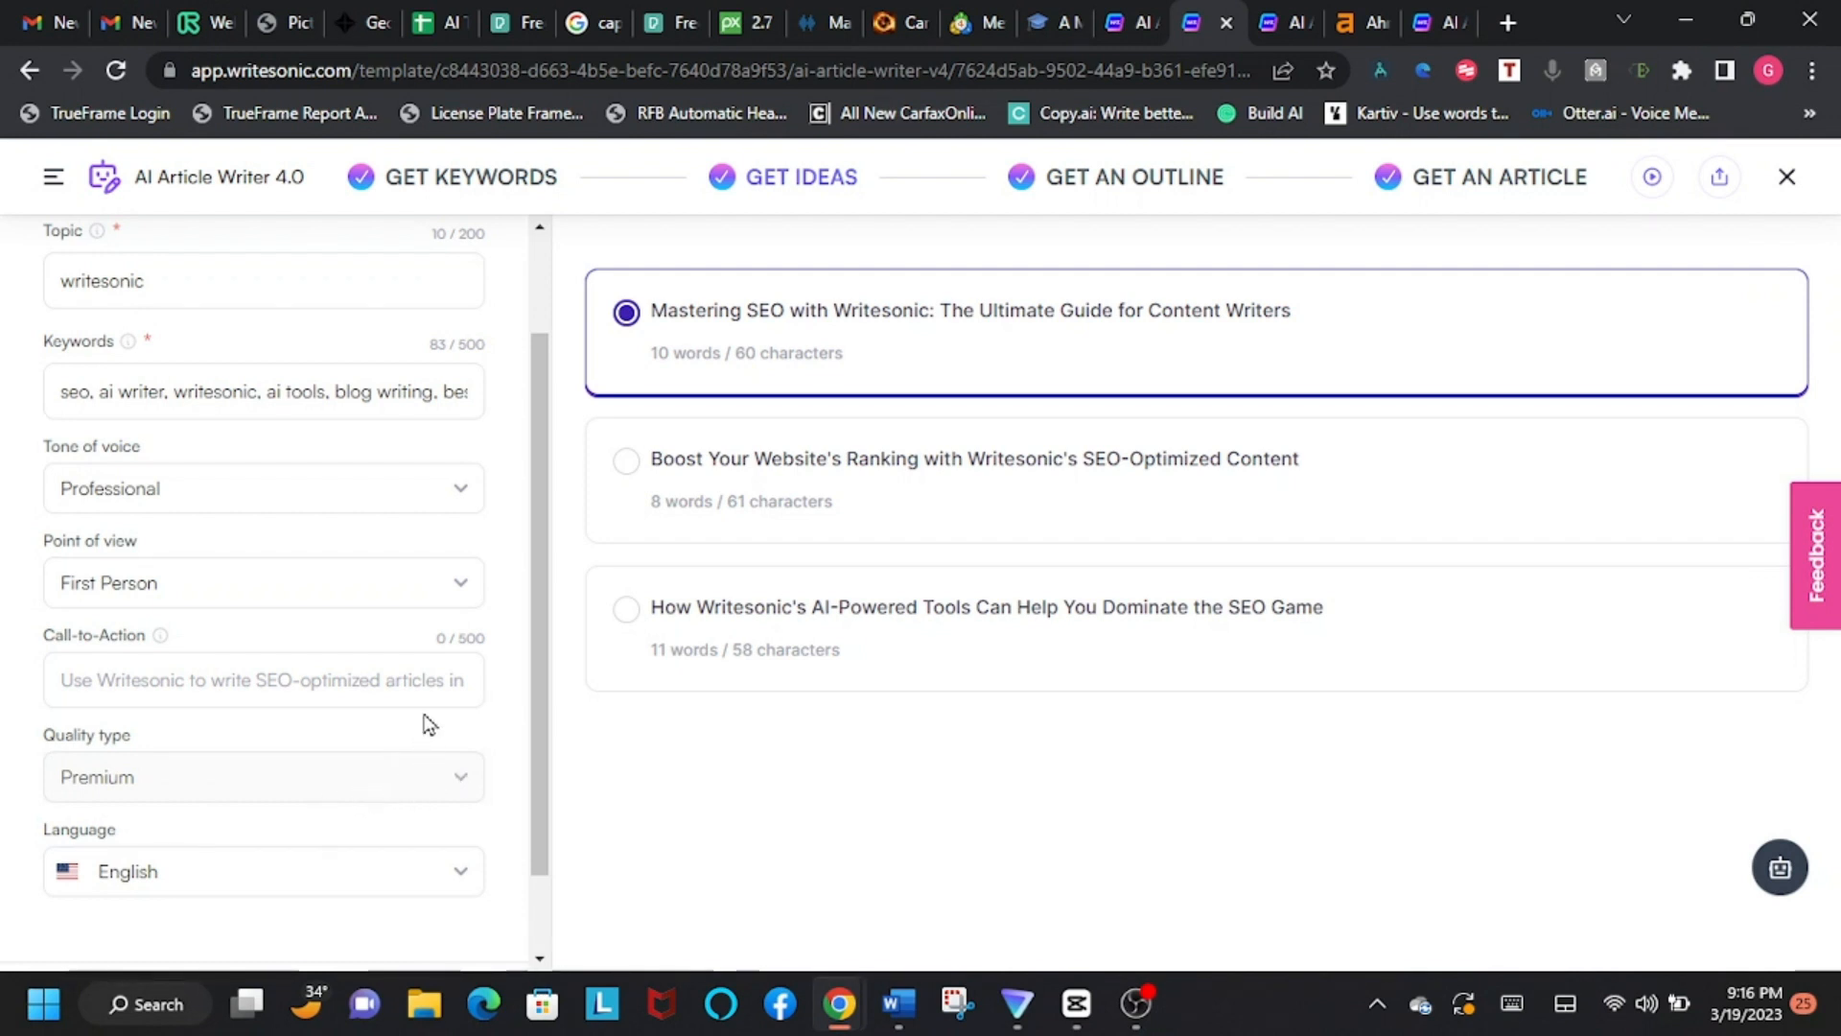
# Step: Regenerate the three article ideas for the "writesonic" topic
pyautogui.scroll(-1, 427, 724)
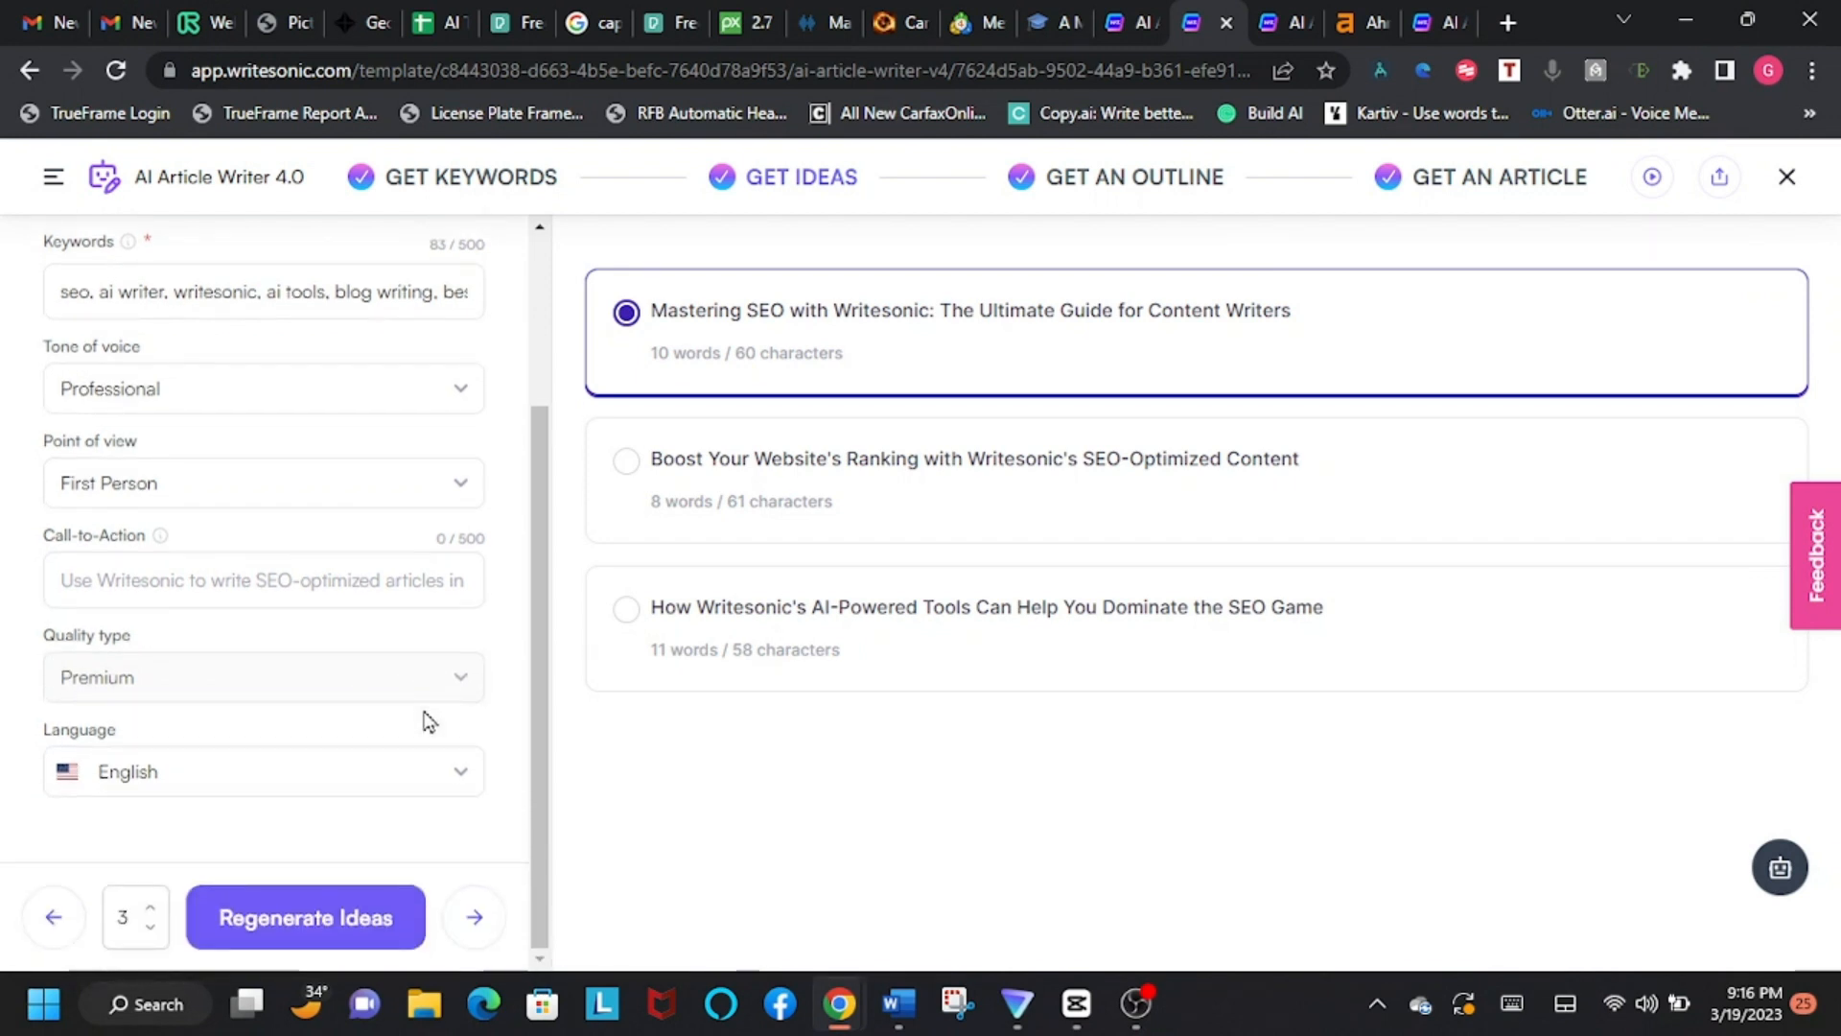
pyautogui.click(312, 913)
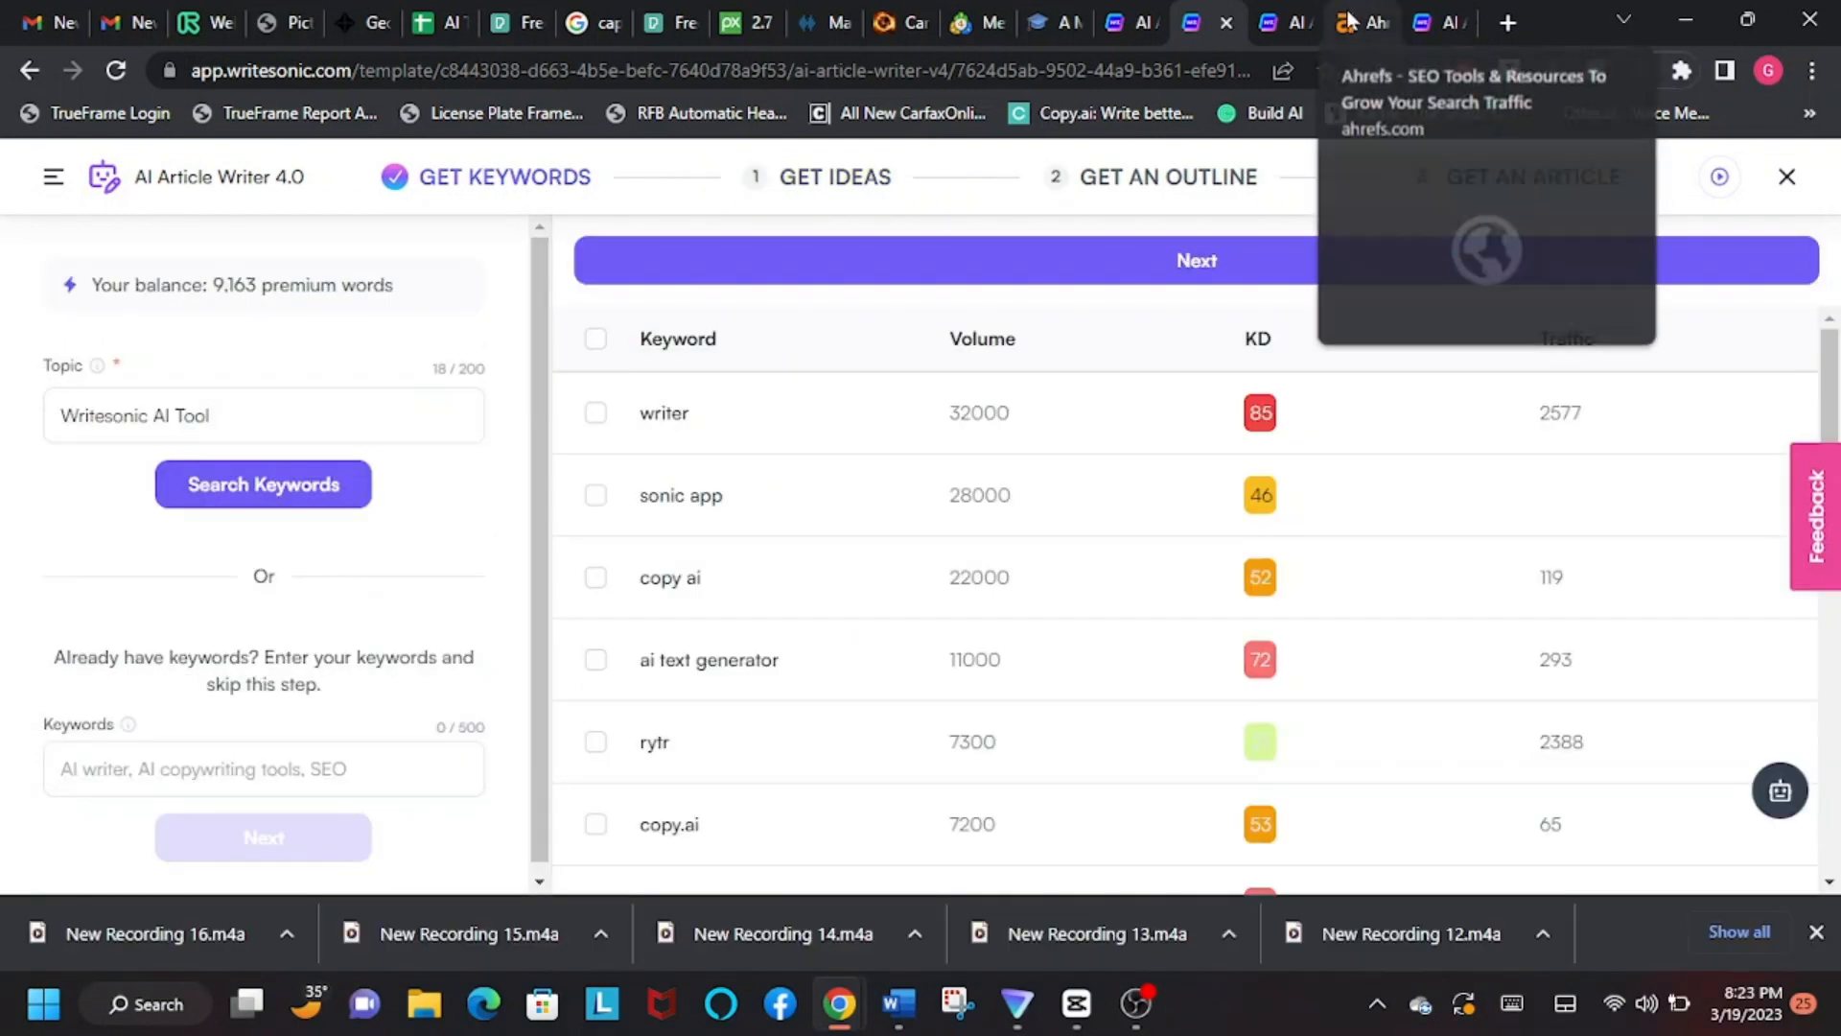
# Step: Switch to the Ahrefs site and look over its SEO tools preview
pyautogui.click(1349, 21)
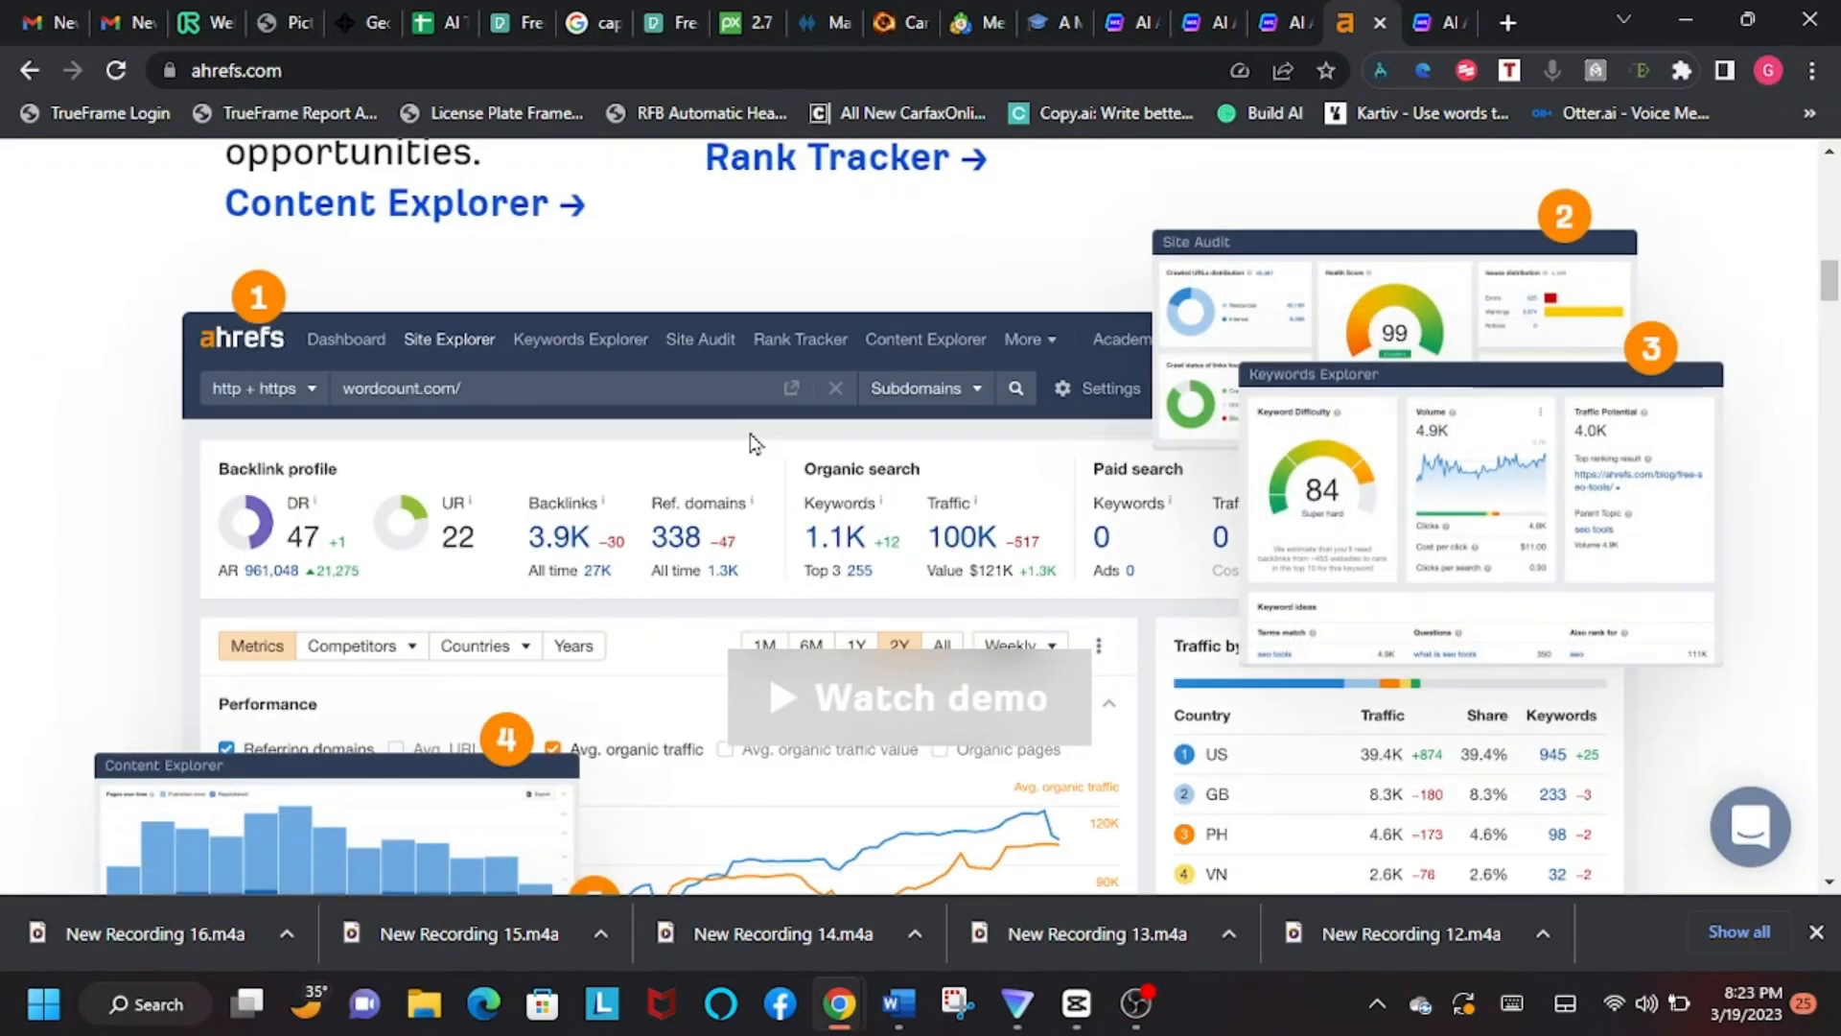
pyautogui.scroll(-1, 746, 414)
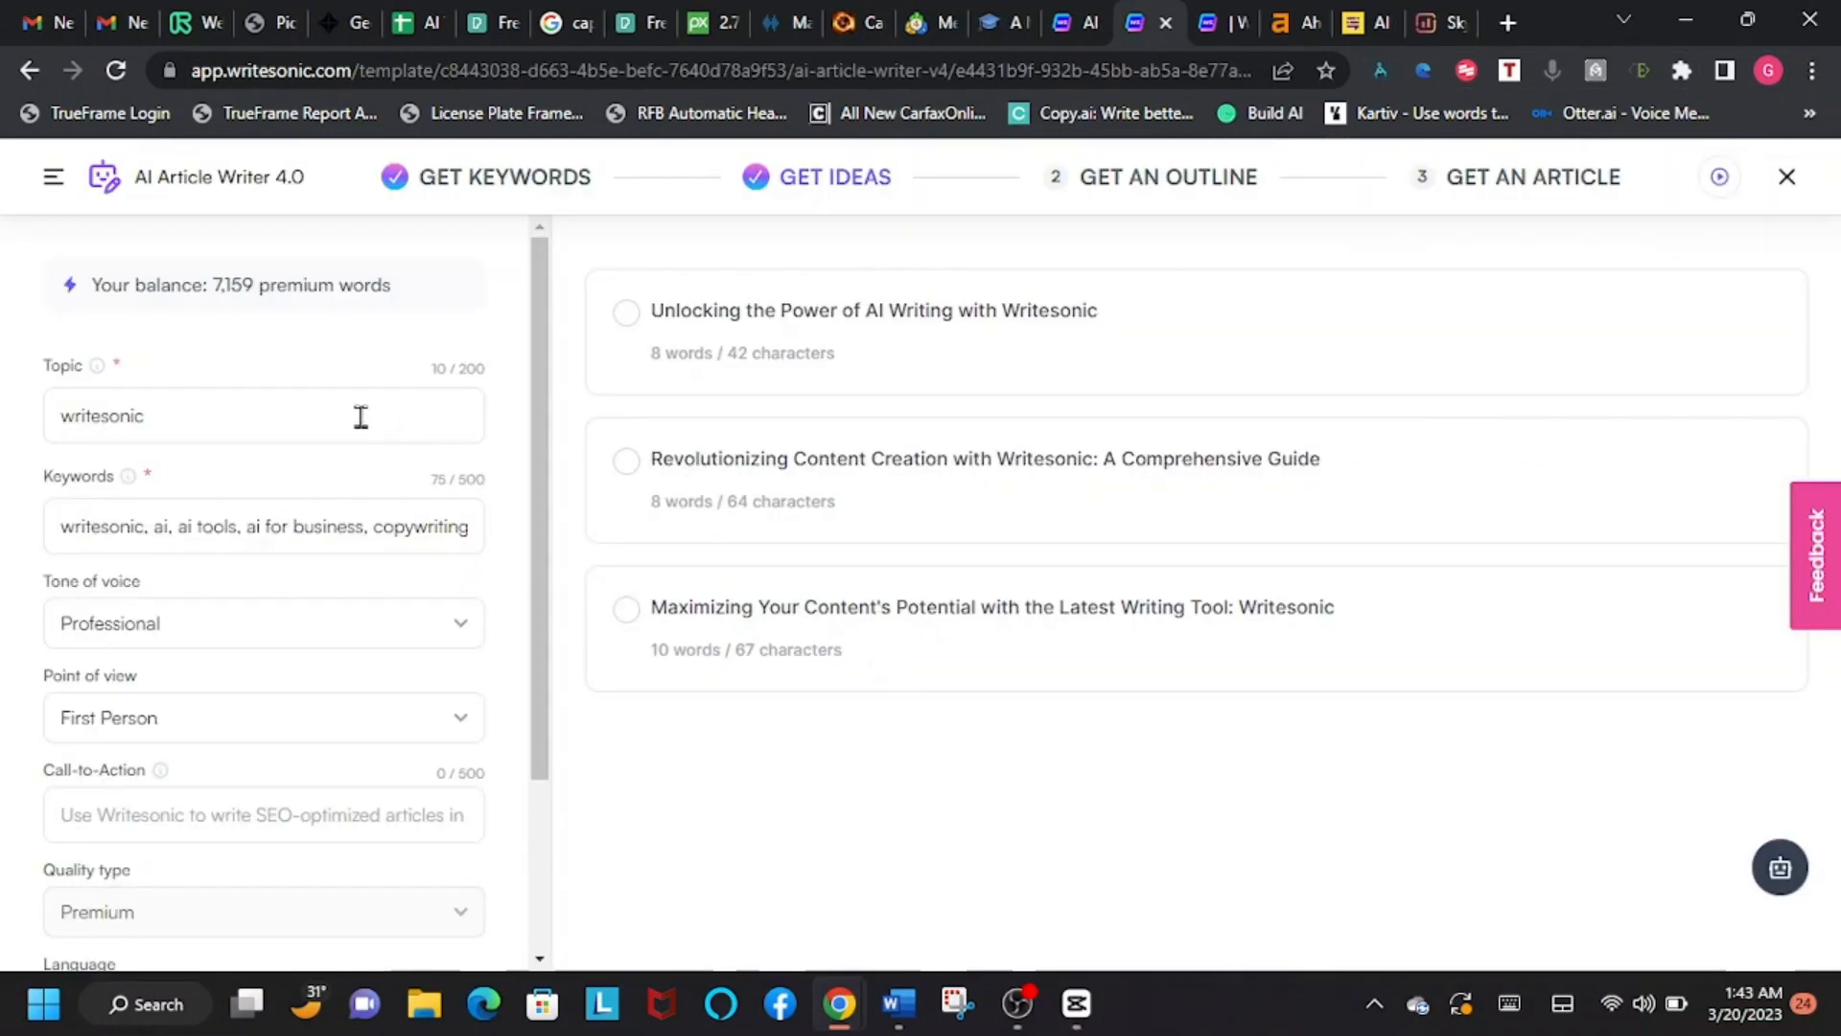
# Step: Choose the generated idea "Unlocking the Power of AI Writing with Writesonic" for the "writesonic" topic
pyautogui.click(170, 418)
pyautogui.moveTo(170, 419); pyautogui.dragTo(50, 437)
pyautogui.click(201, 419)
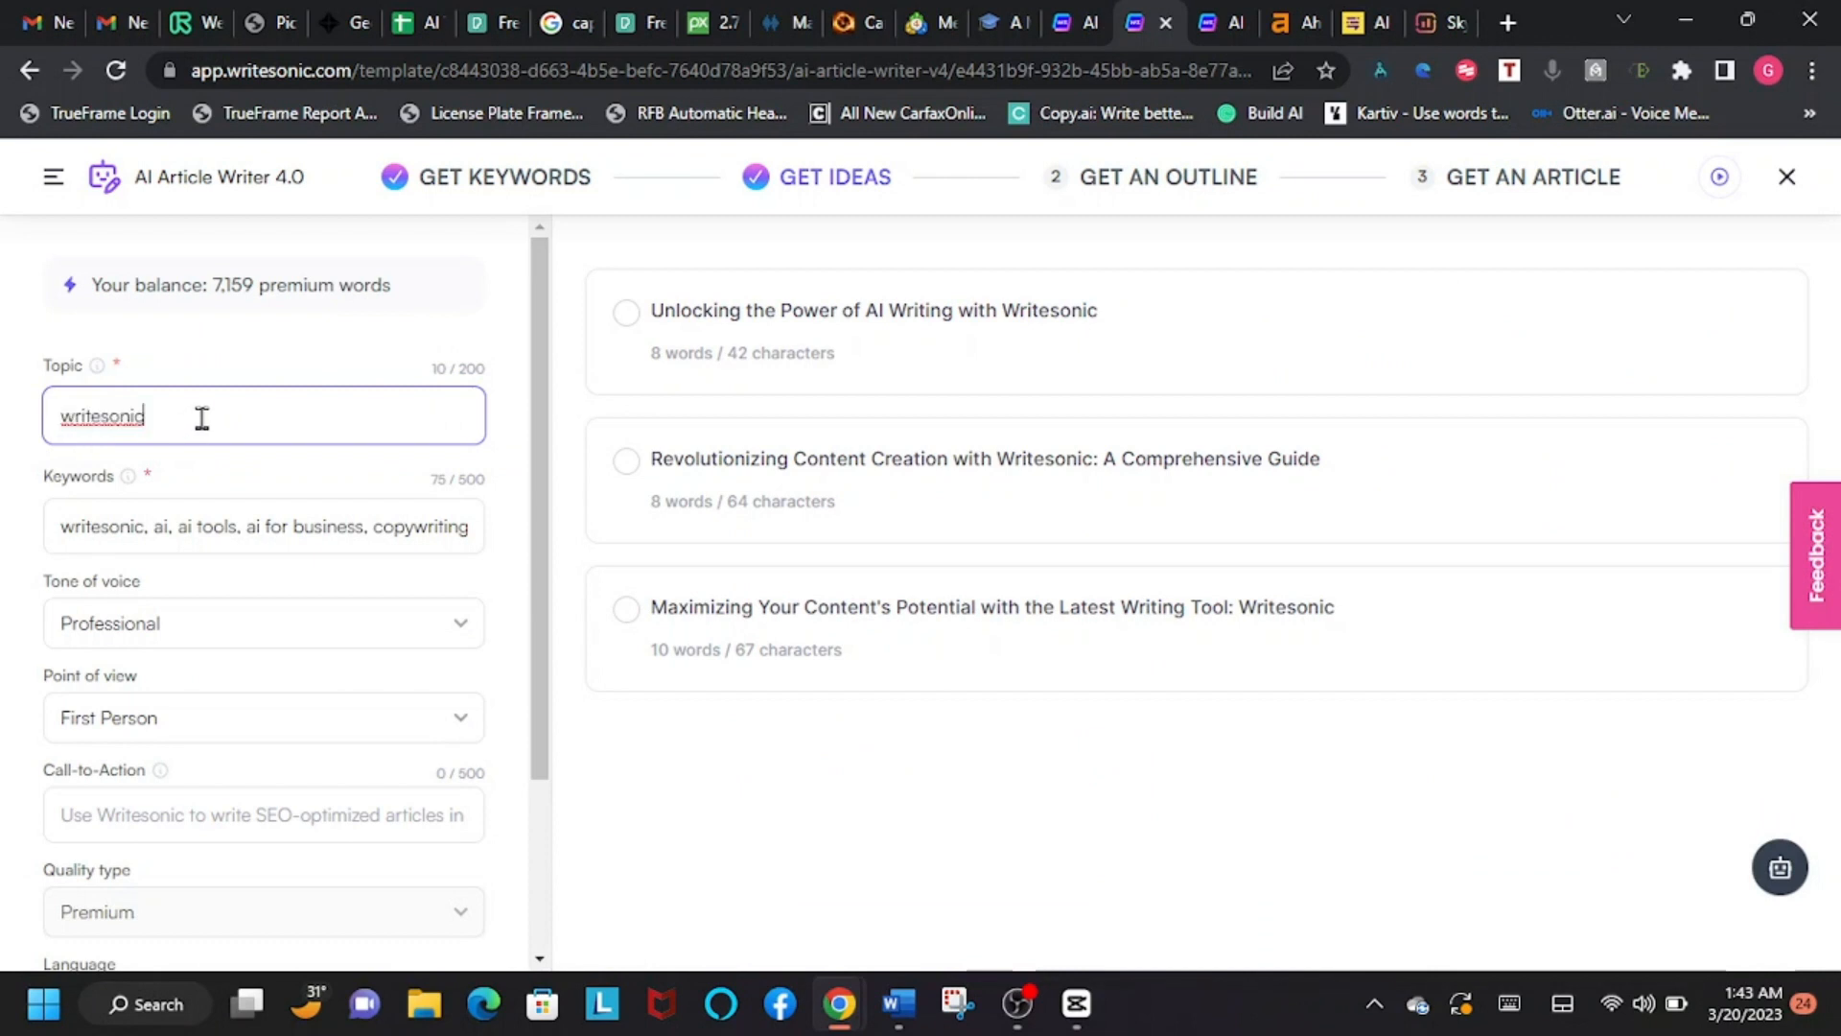
pyautogui.click(832, 341)
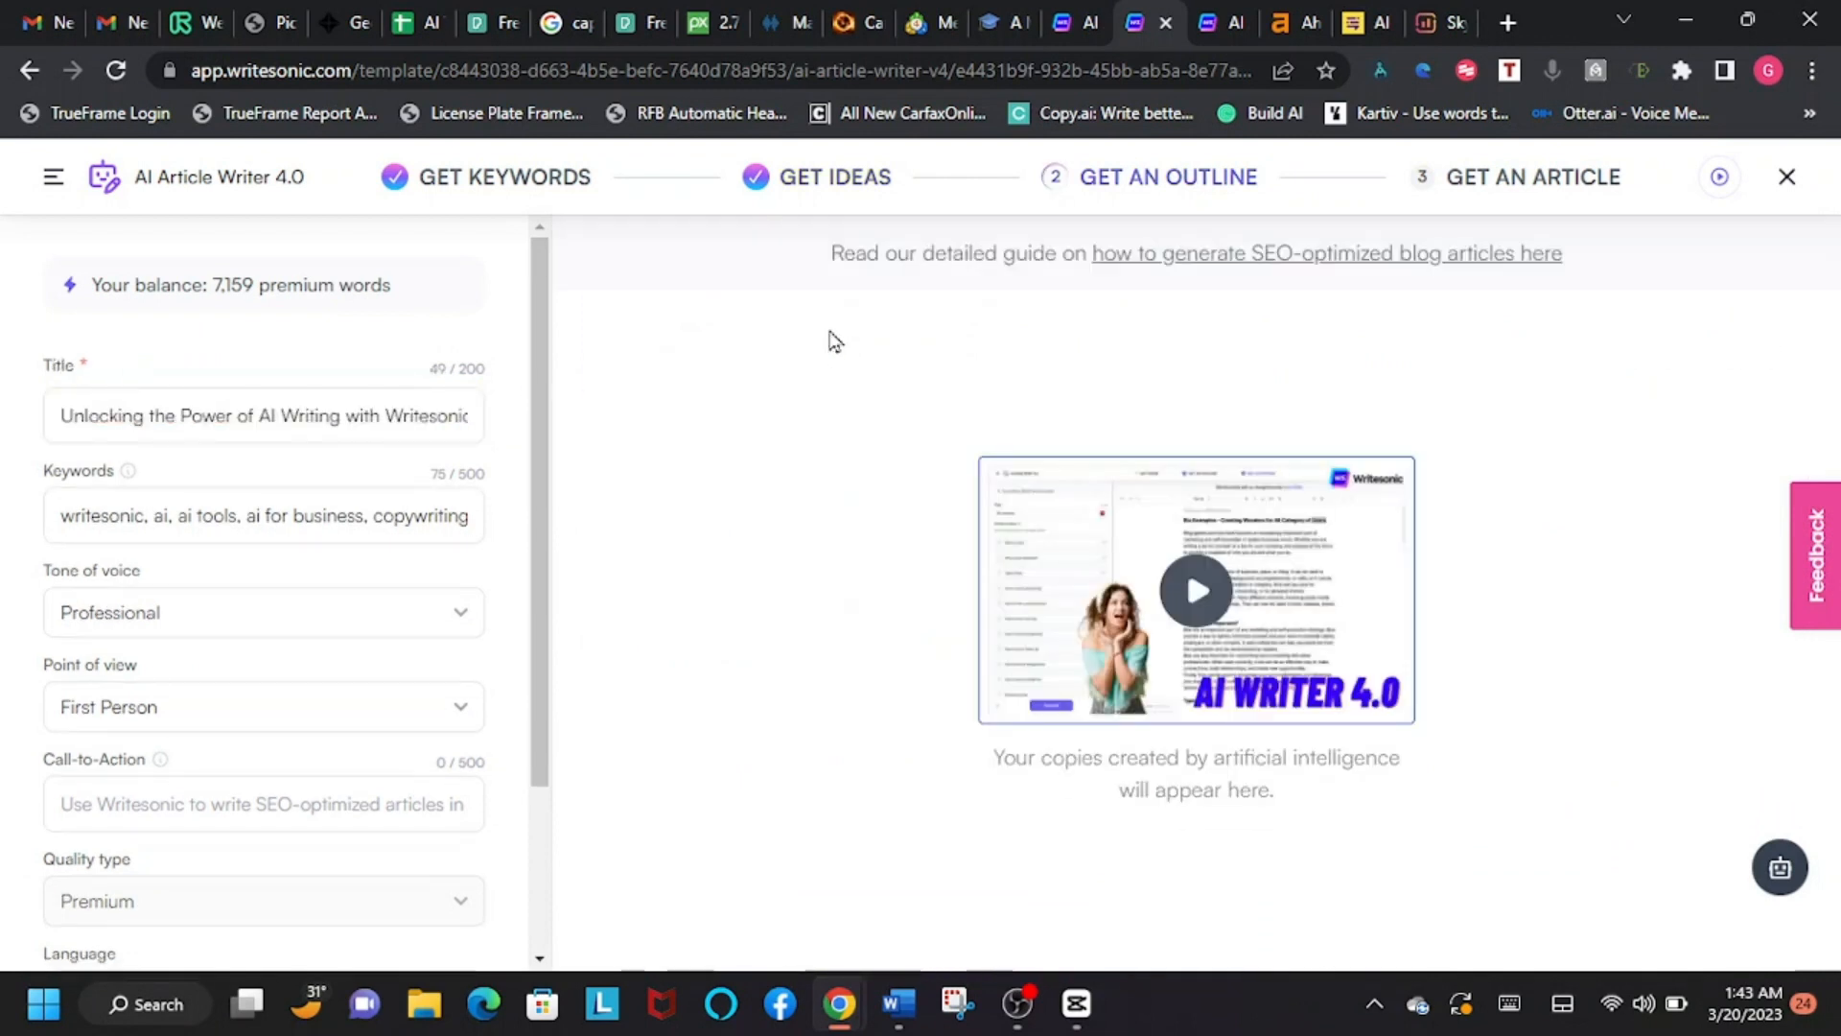
# Step: Check the outline settings and generate three outlines for the chosen title
pyautogui.moveTo(540, 508); pyautogui.dragTo(533, 714)
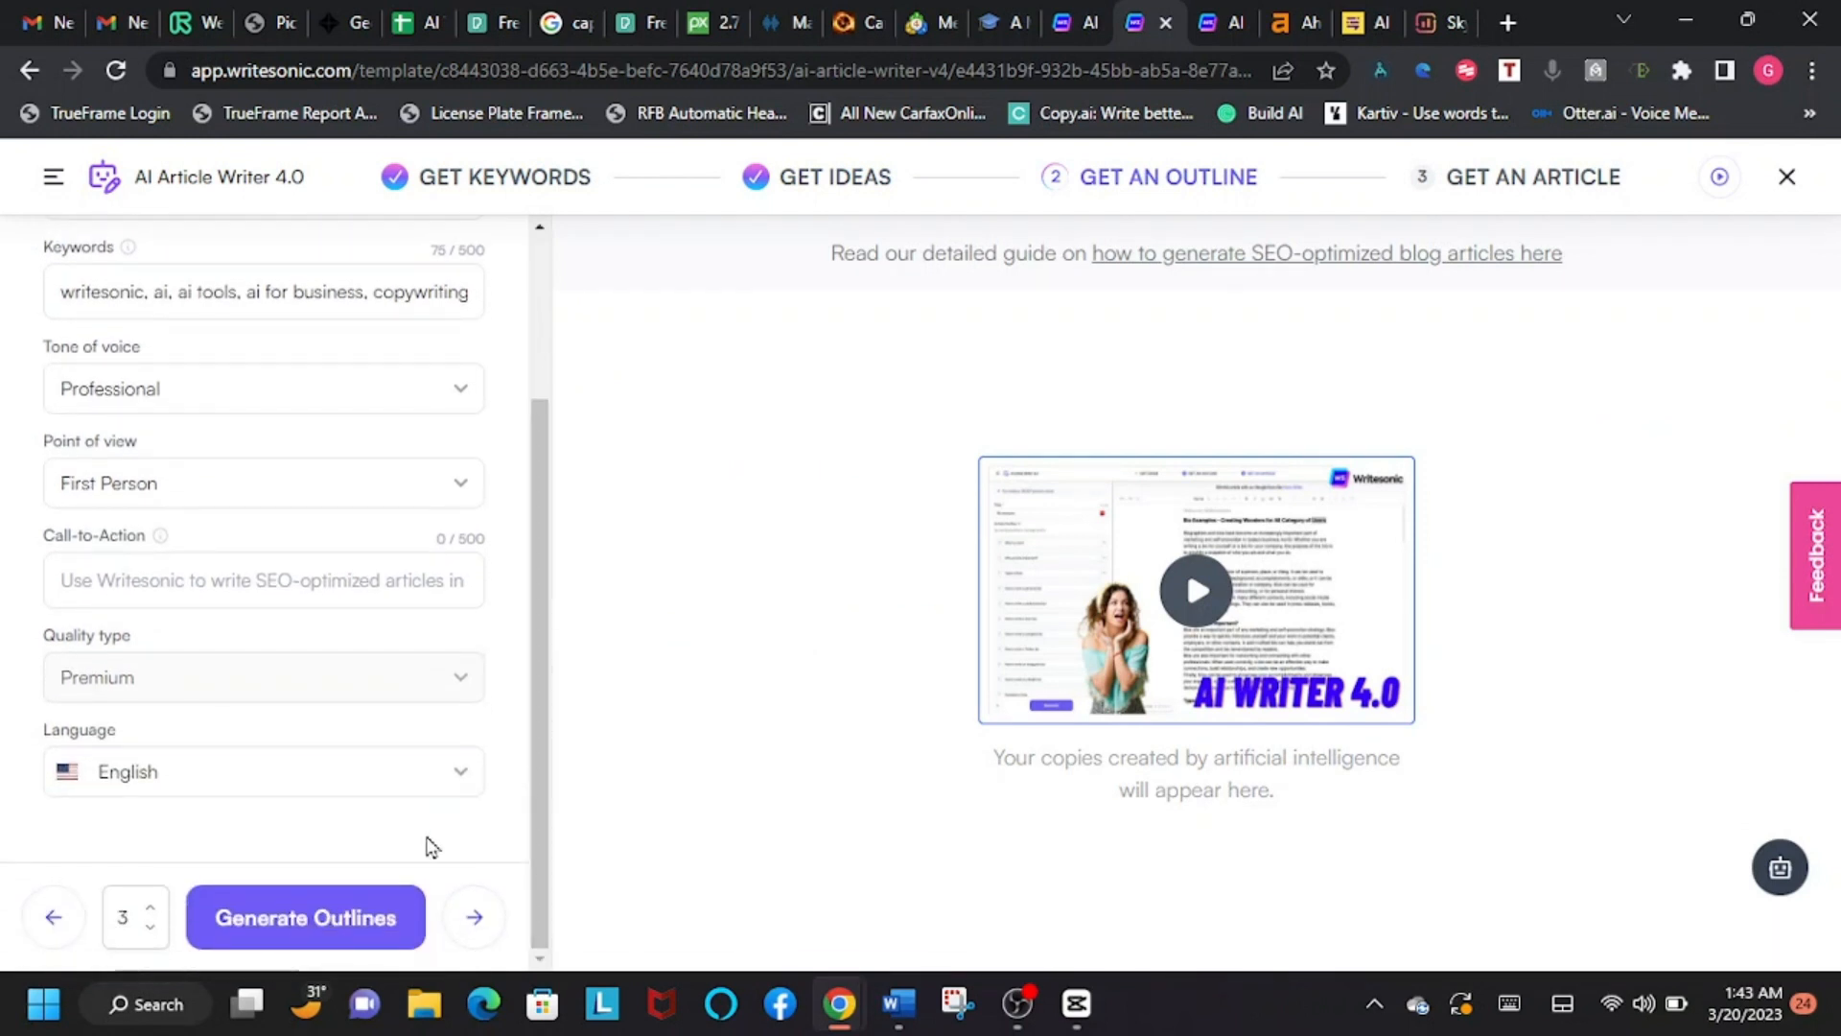
pyautogui.scroll(2, 345, 666)
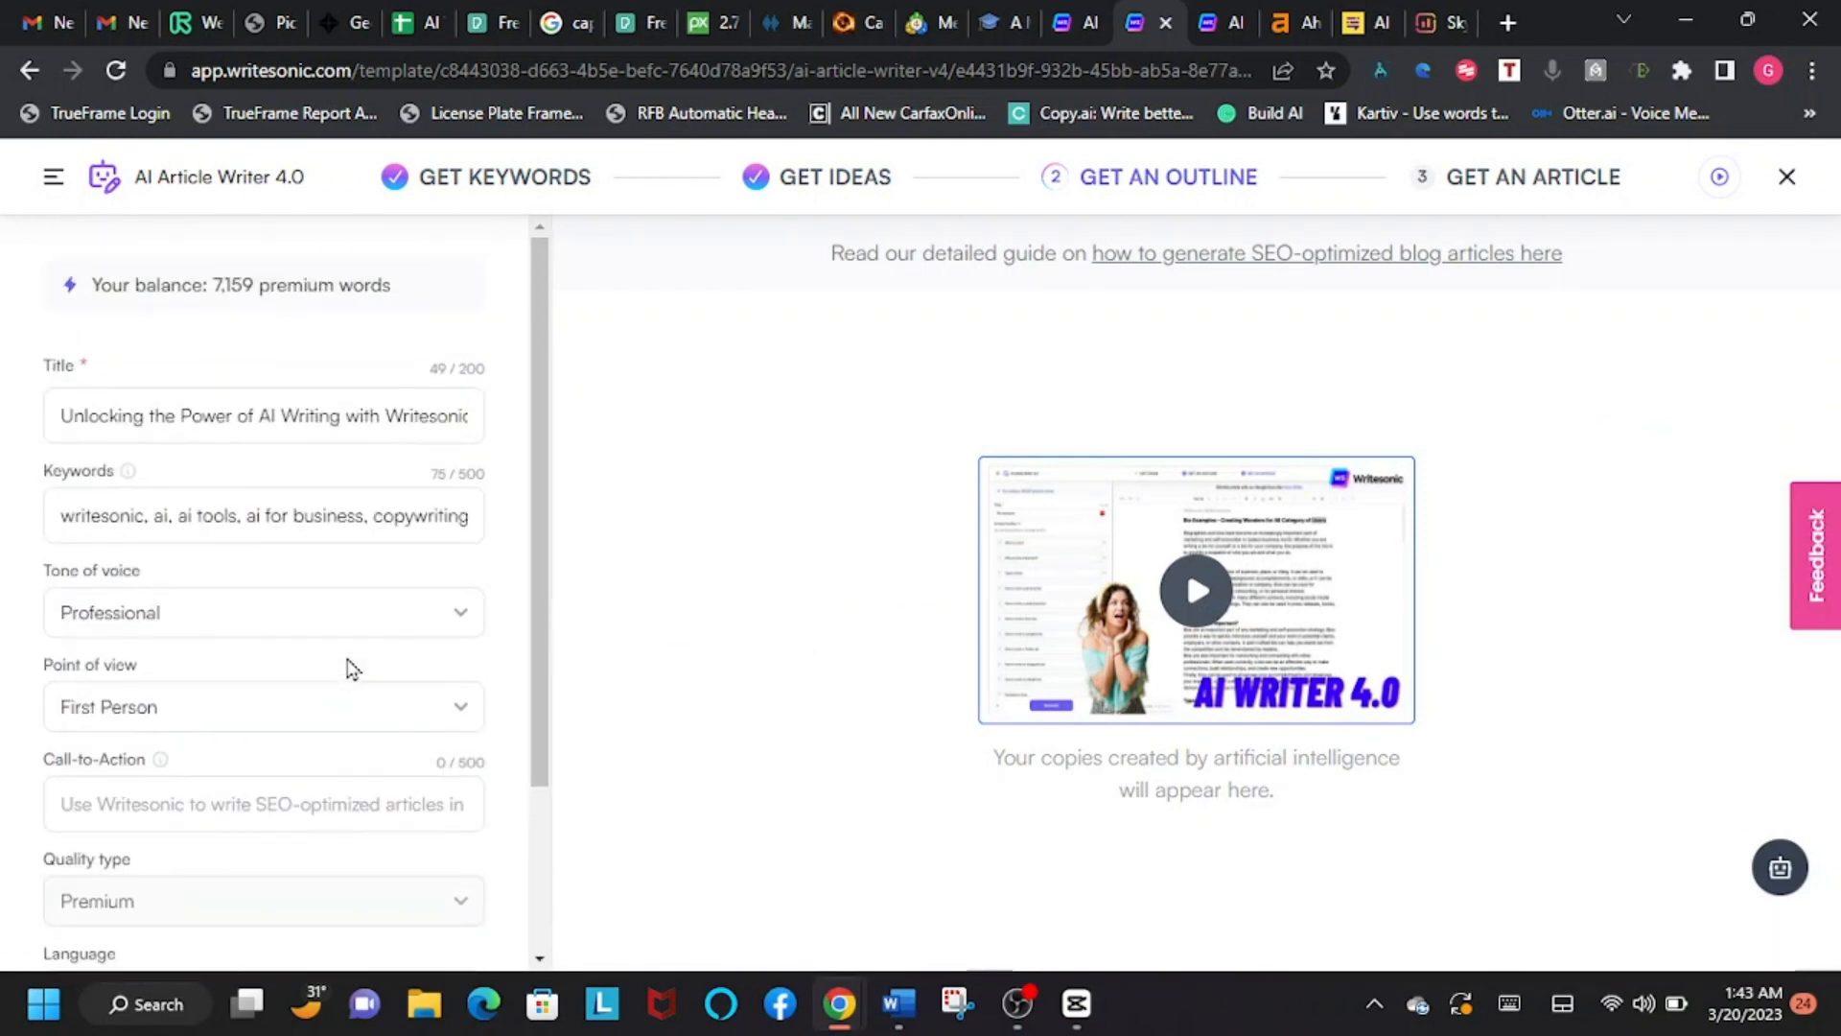
pyautogui.scroll(-3, 346, 666)
pyautogui.click(354, 926)
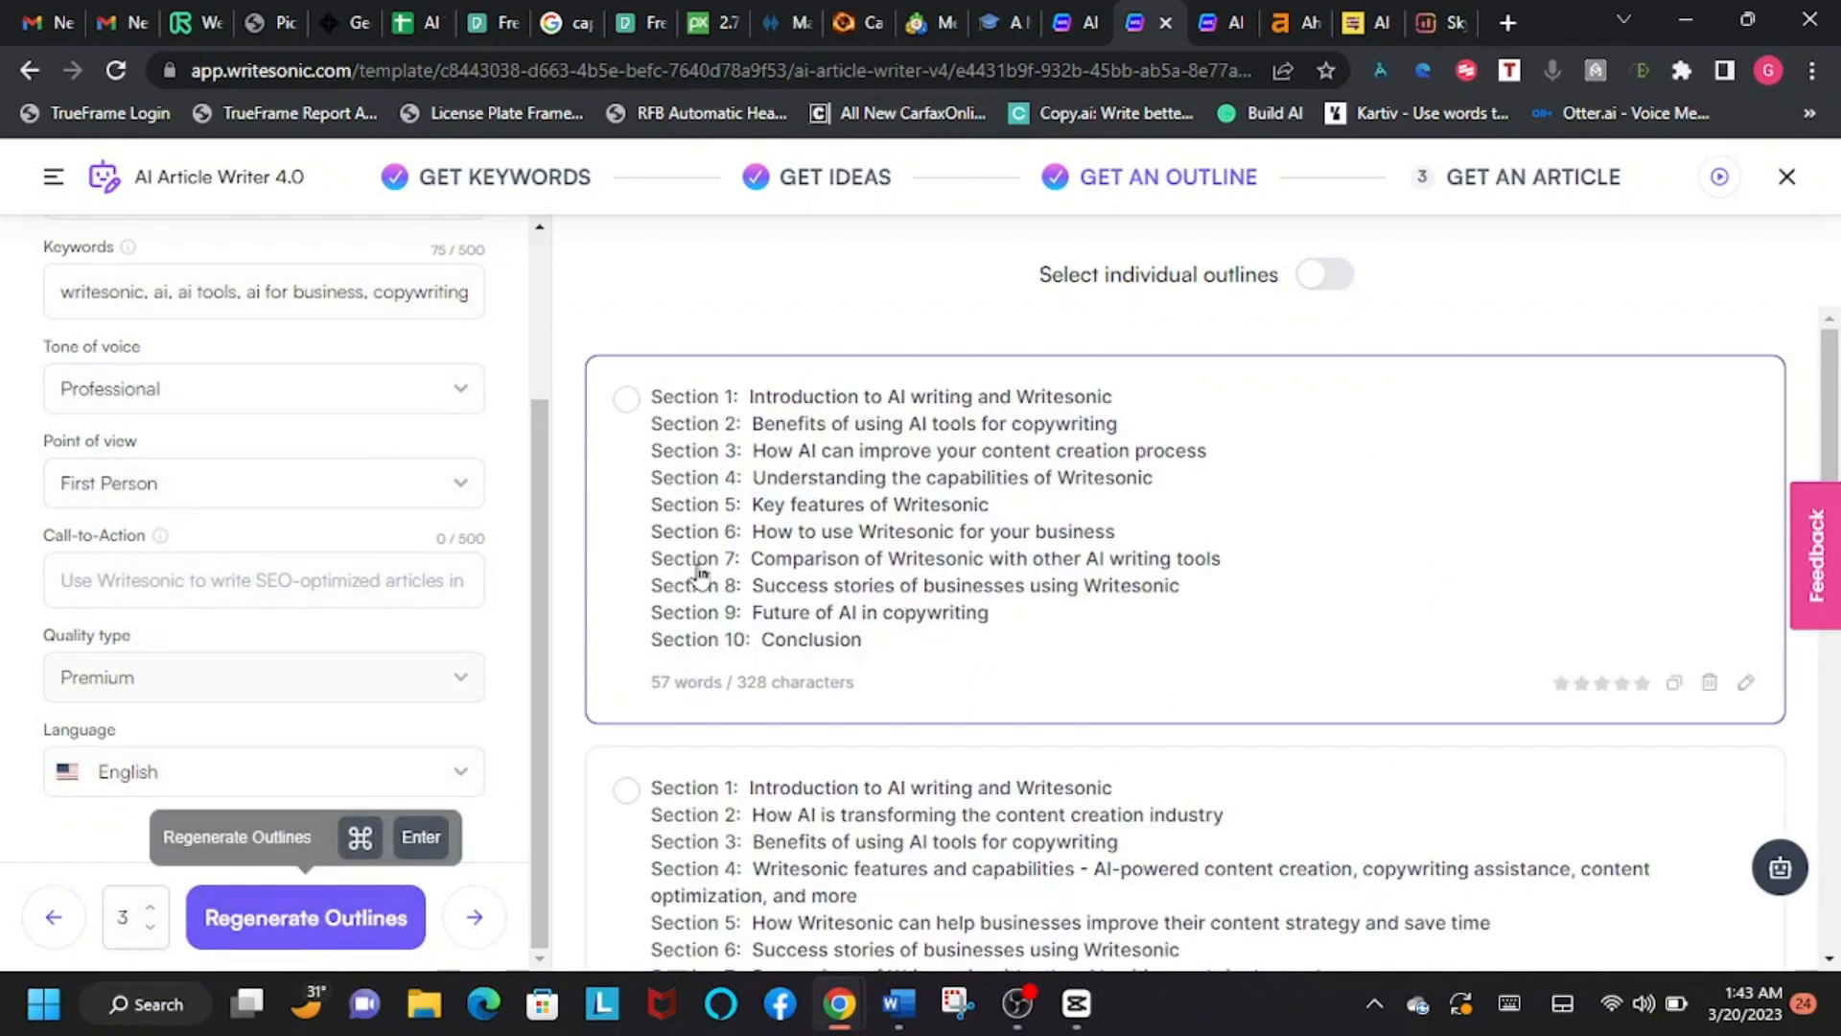
# Step: Compare the generated outlines and choose the first one, starting with "Introduction to AI writing and Writesonic"
pyautogui.moveTo(535, 712); pyautogui.dragTo(596, 716)
pyautogui.scroll(-4, 710, 559)
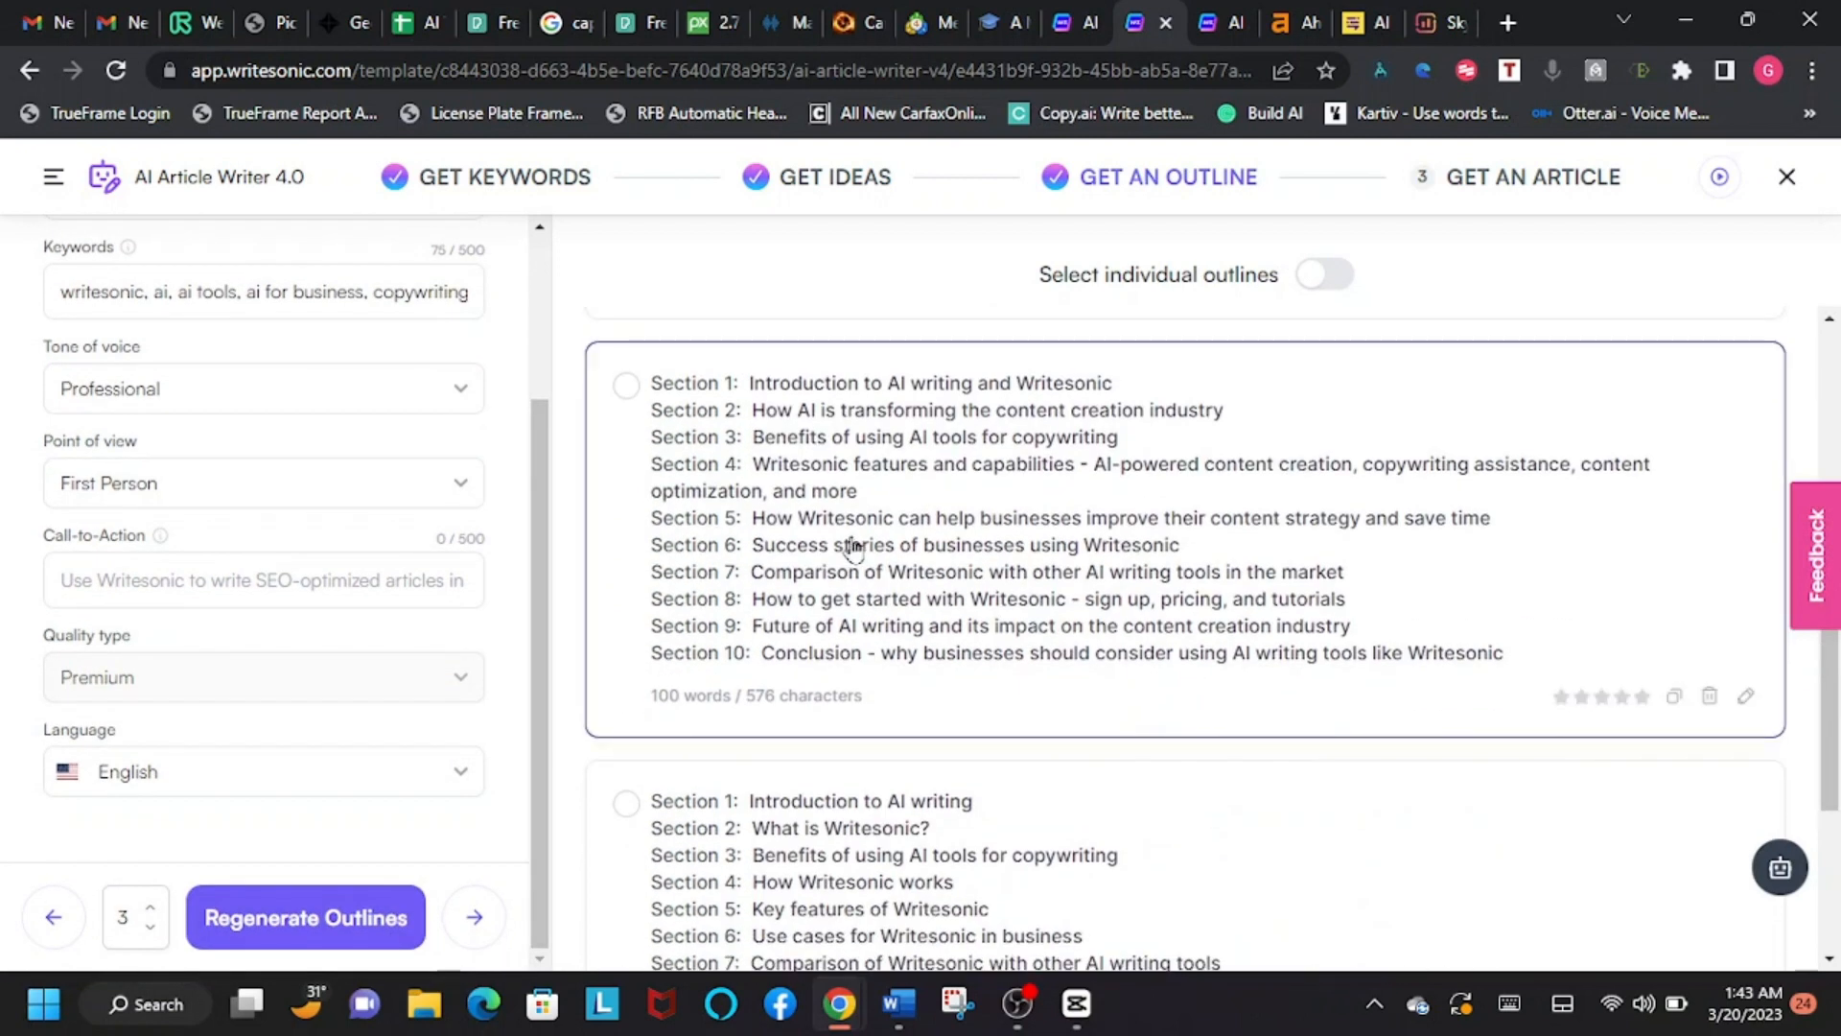
pyautogui.scroll(4, 851, 538)
pyautogui.click(627, 405)
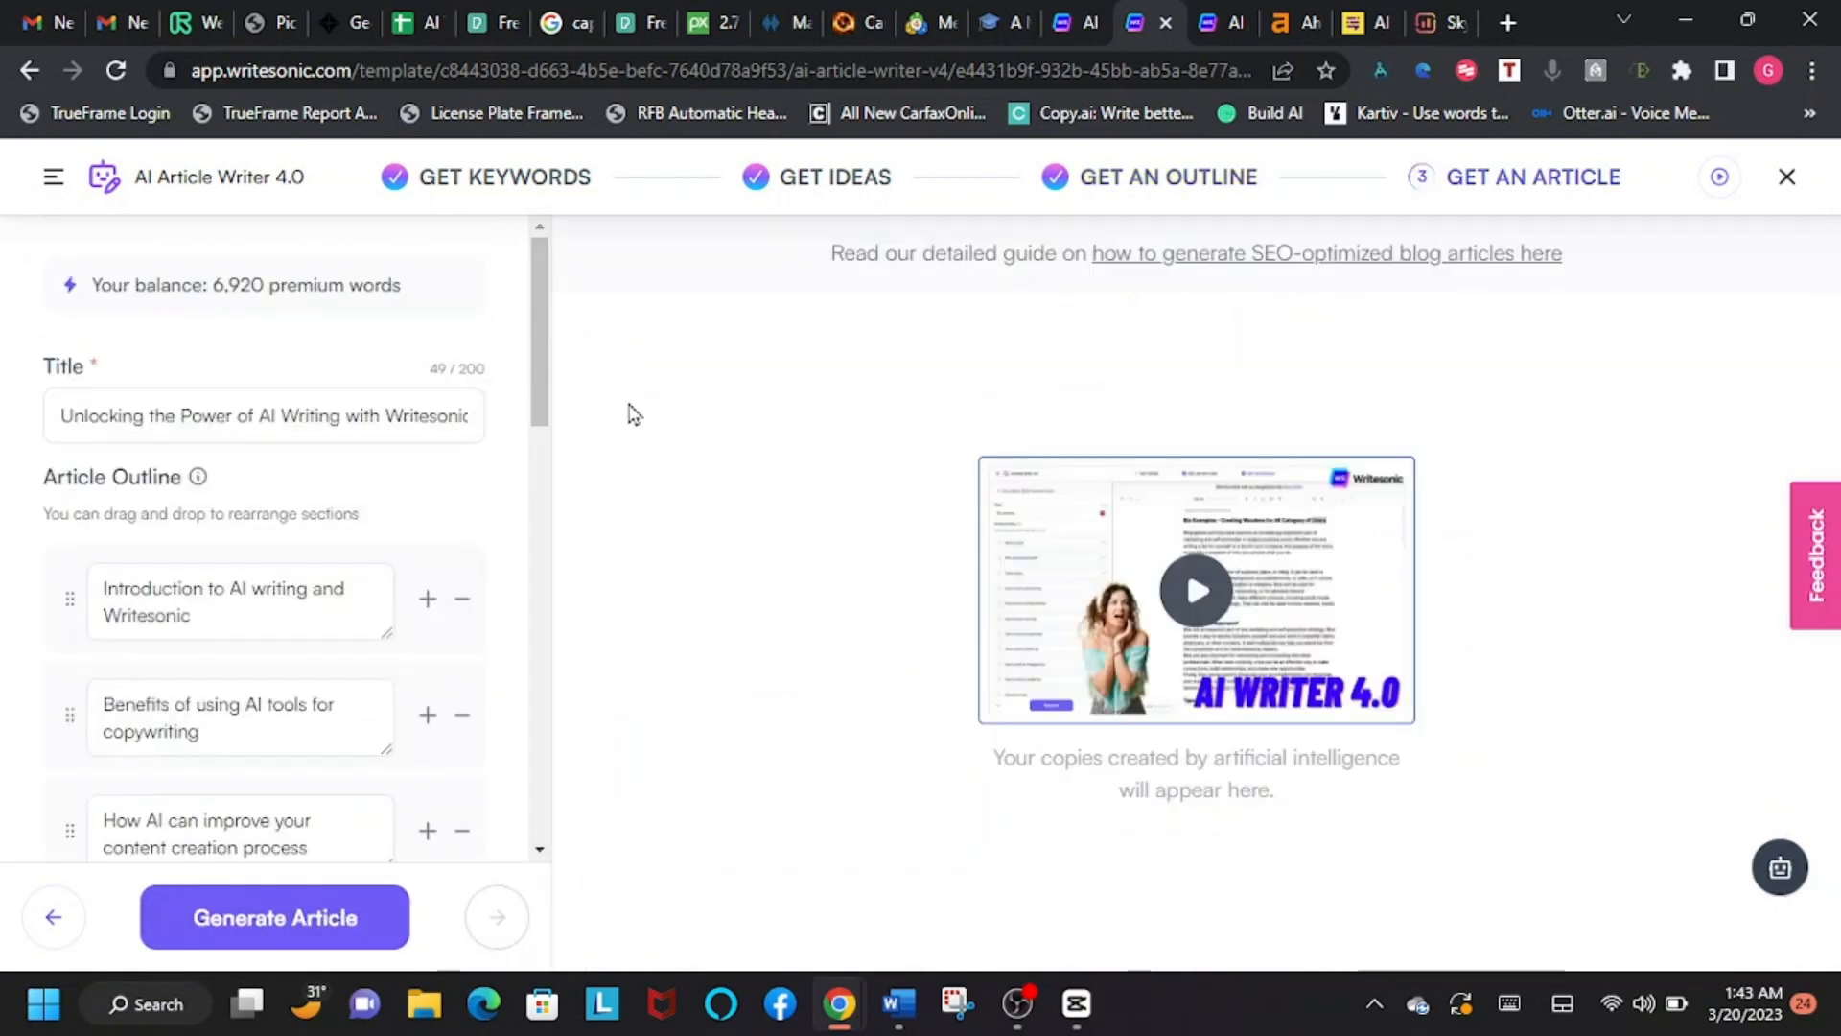
# Step: Review the article outline sections from the introduction to the conclusion, along with the title
pyautogui.scroll(-7, 341, 521)
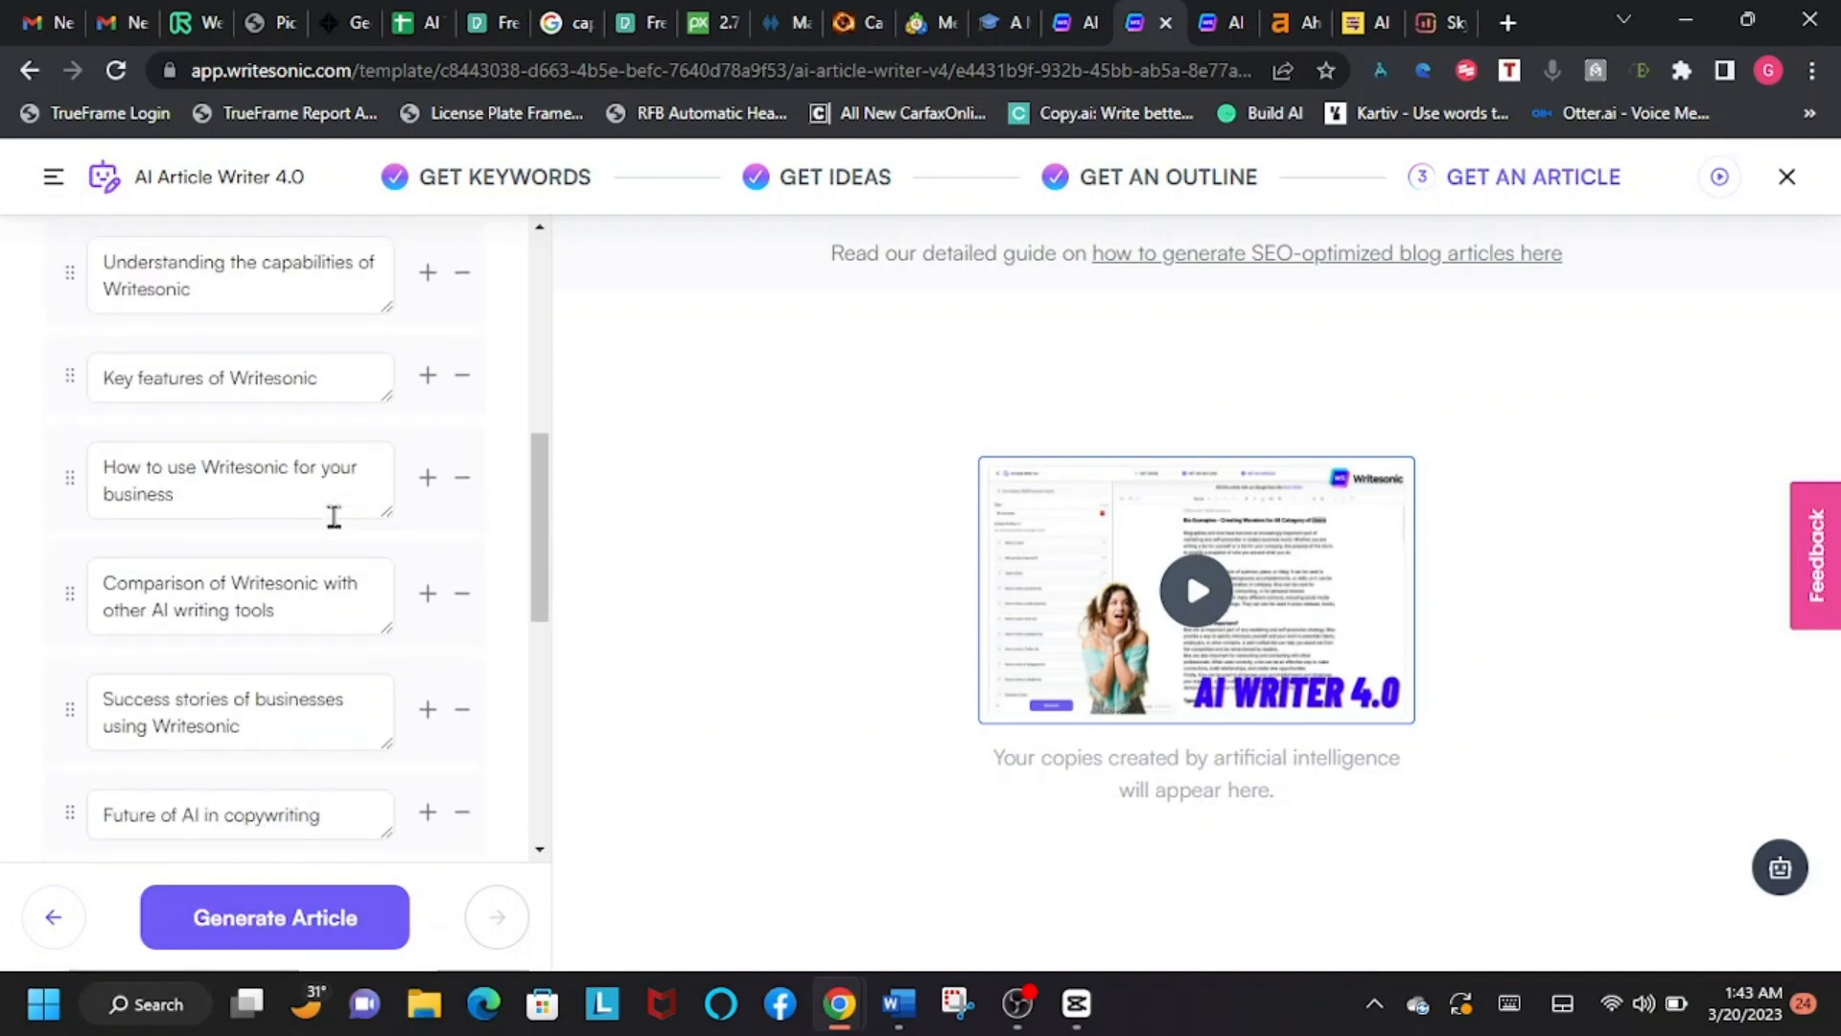
pyautogui.scroll(-4, 334, 517)
pyautogui.scroll(2, 334, 517)
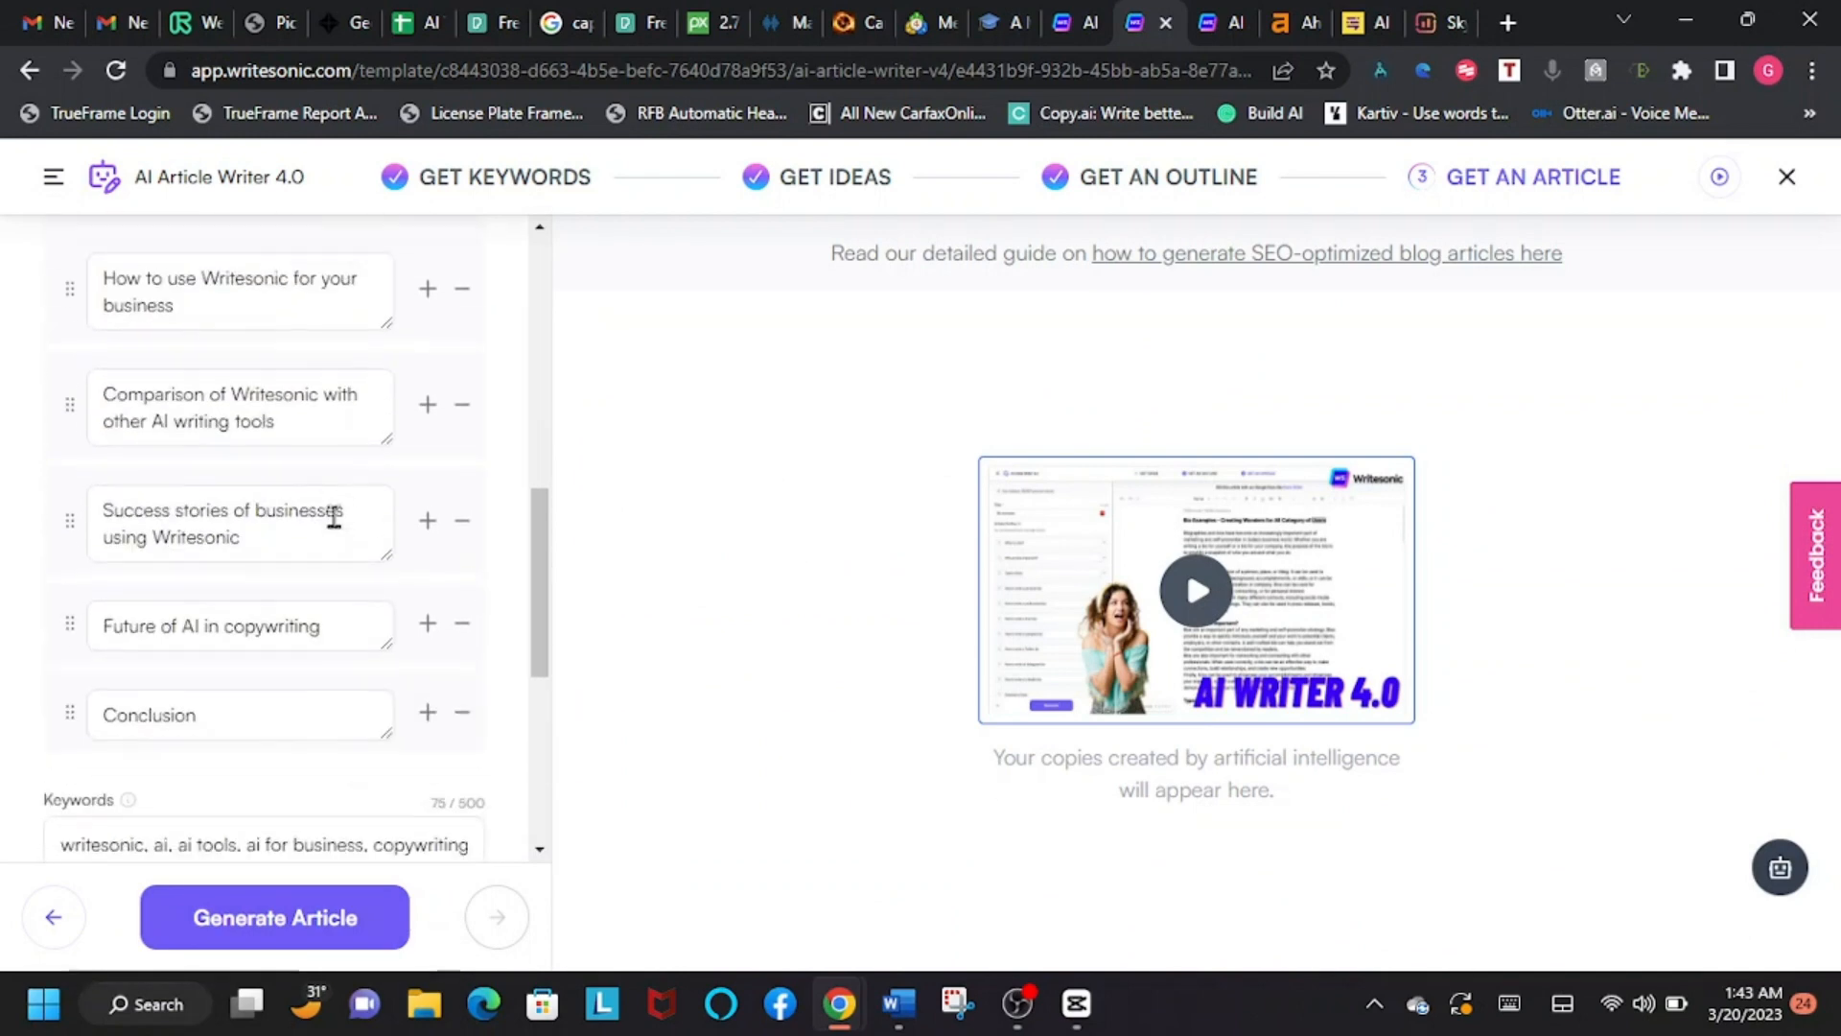
pyautogui.scroll(6, 333, 517)
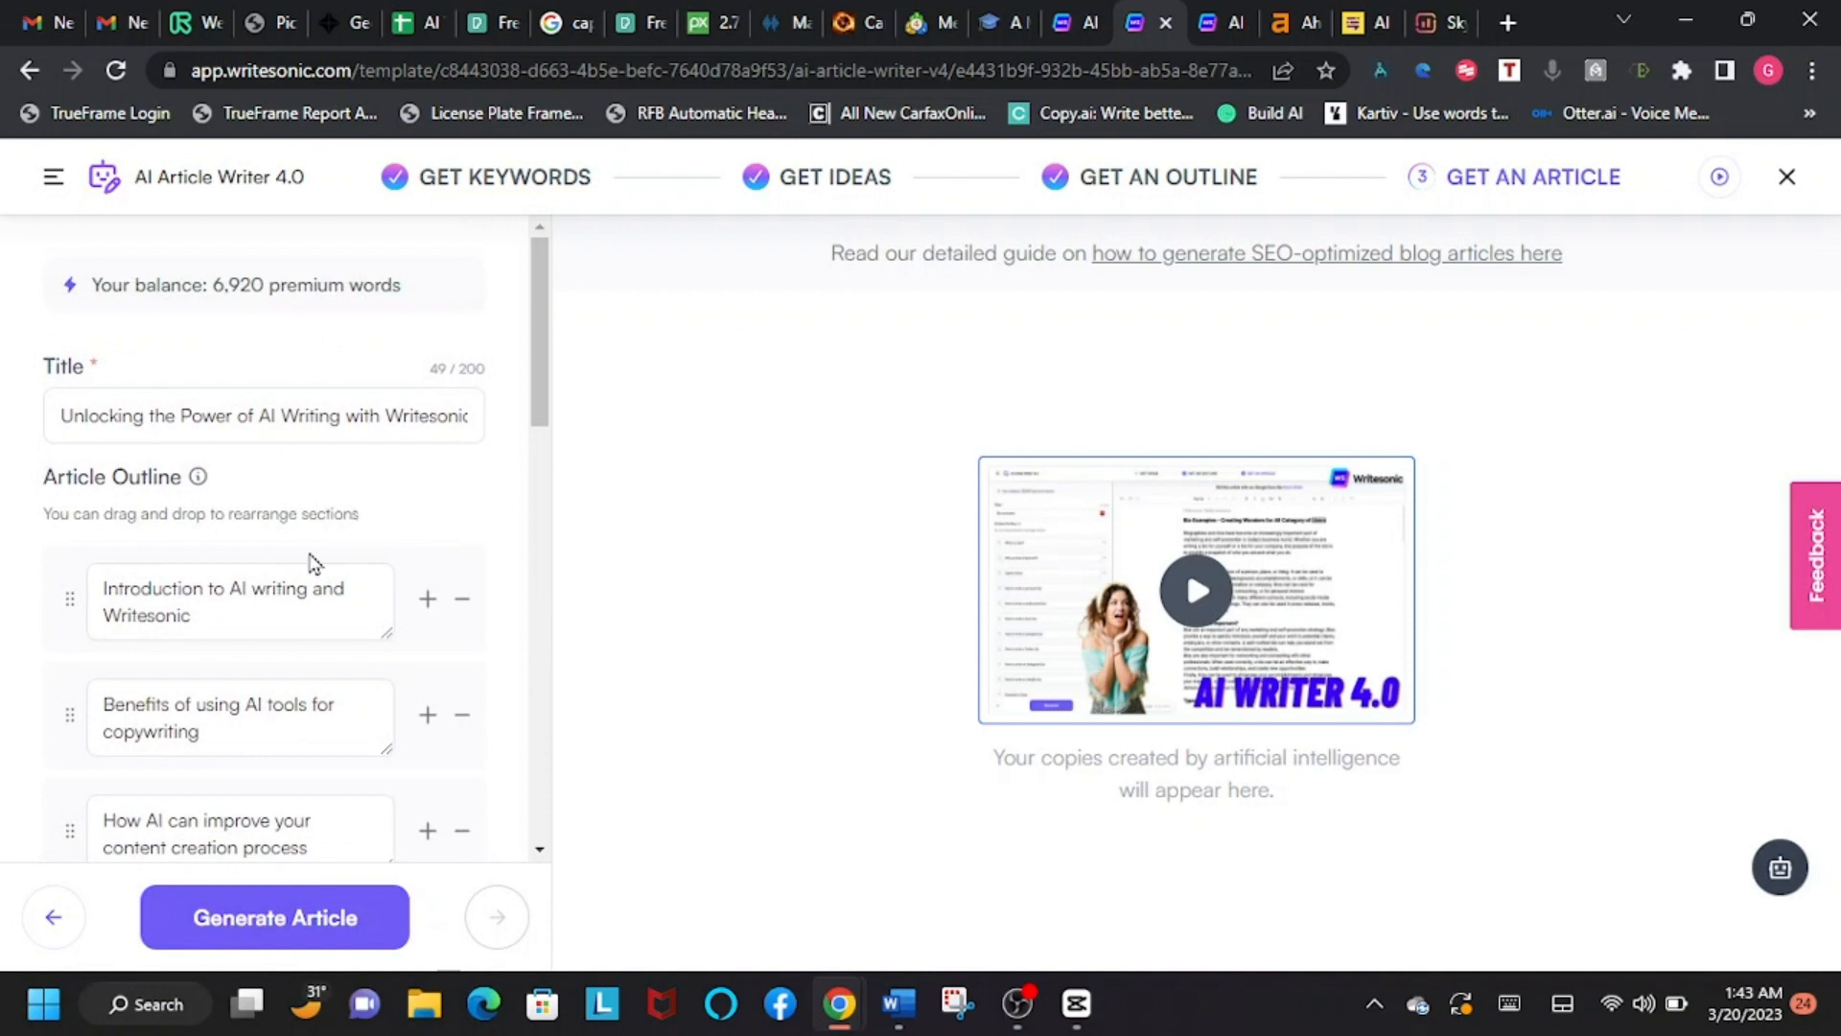
# Step: Check the outline sections down to the conclusion and generate the article from them
pyautogui.scroll(-2, 309, 561)
pyautogui.scroll(-2, 308, 551)
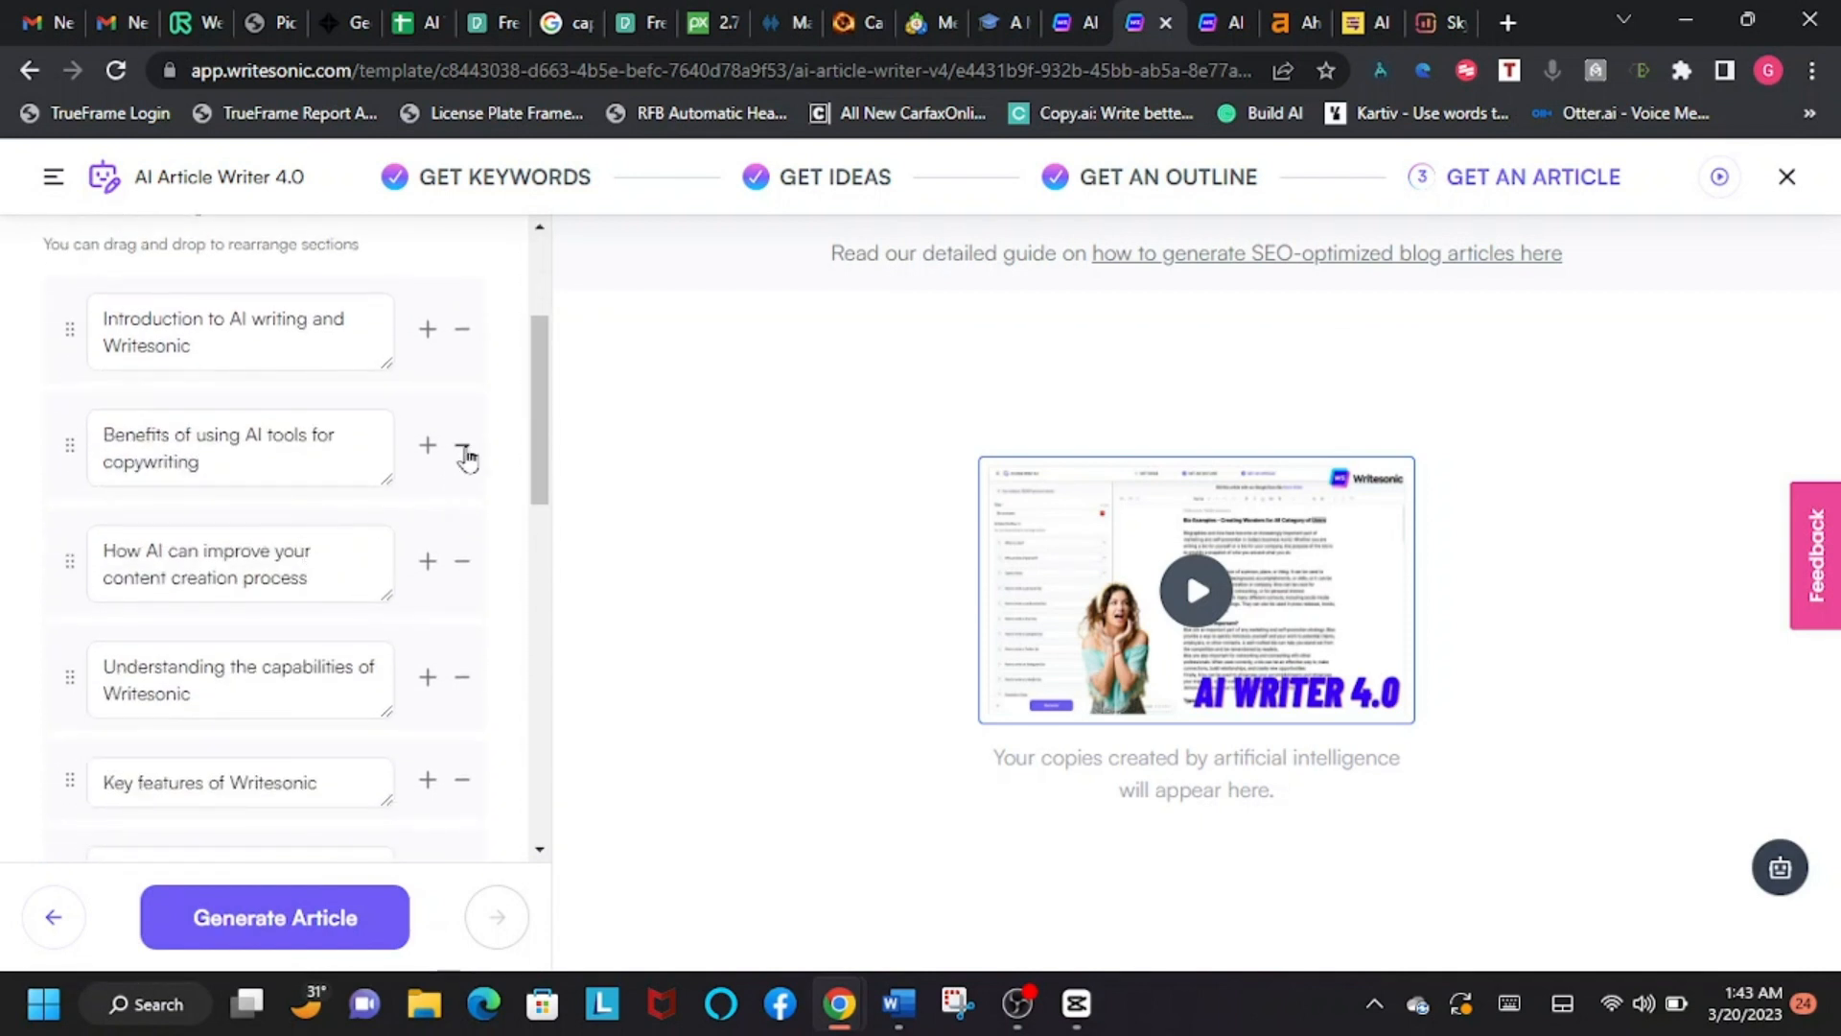
pyautogui.moveTo(538, 390); pyautogui.dragTo(533, 555)
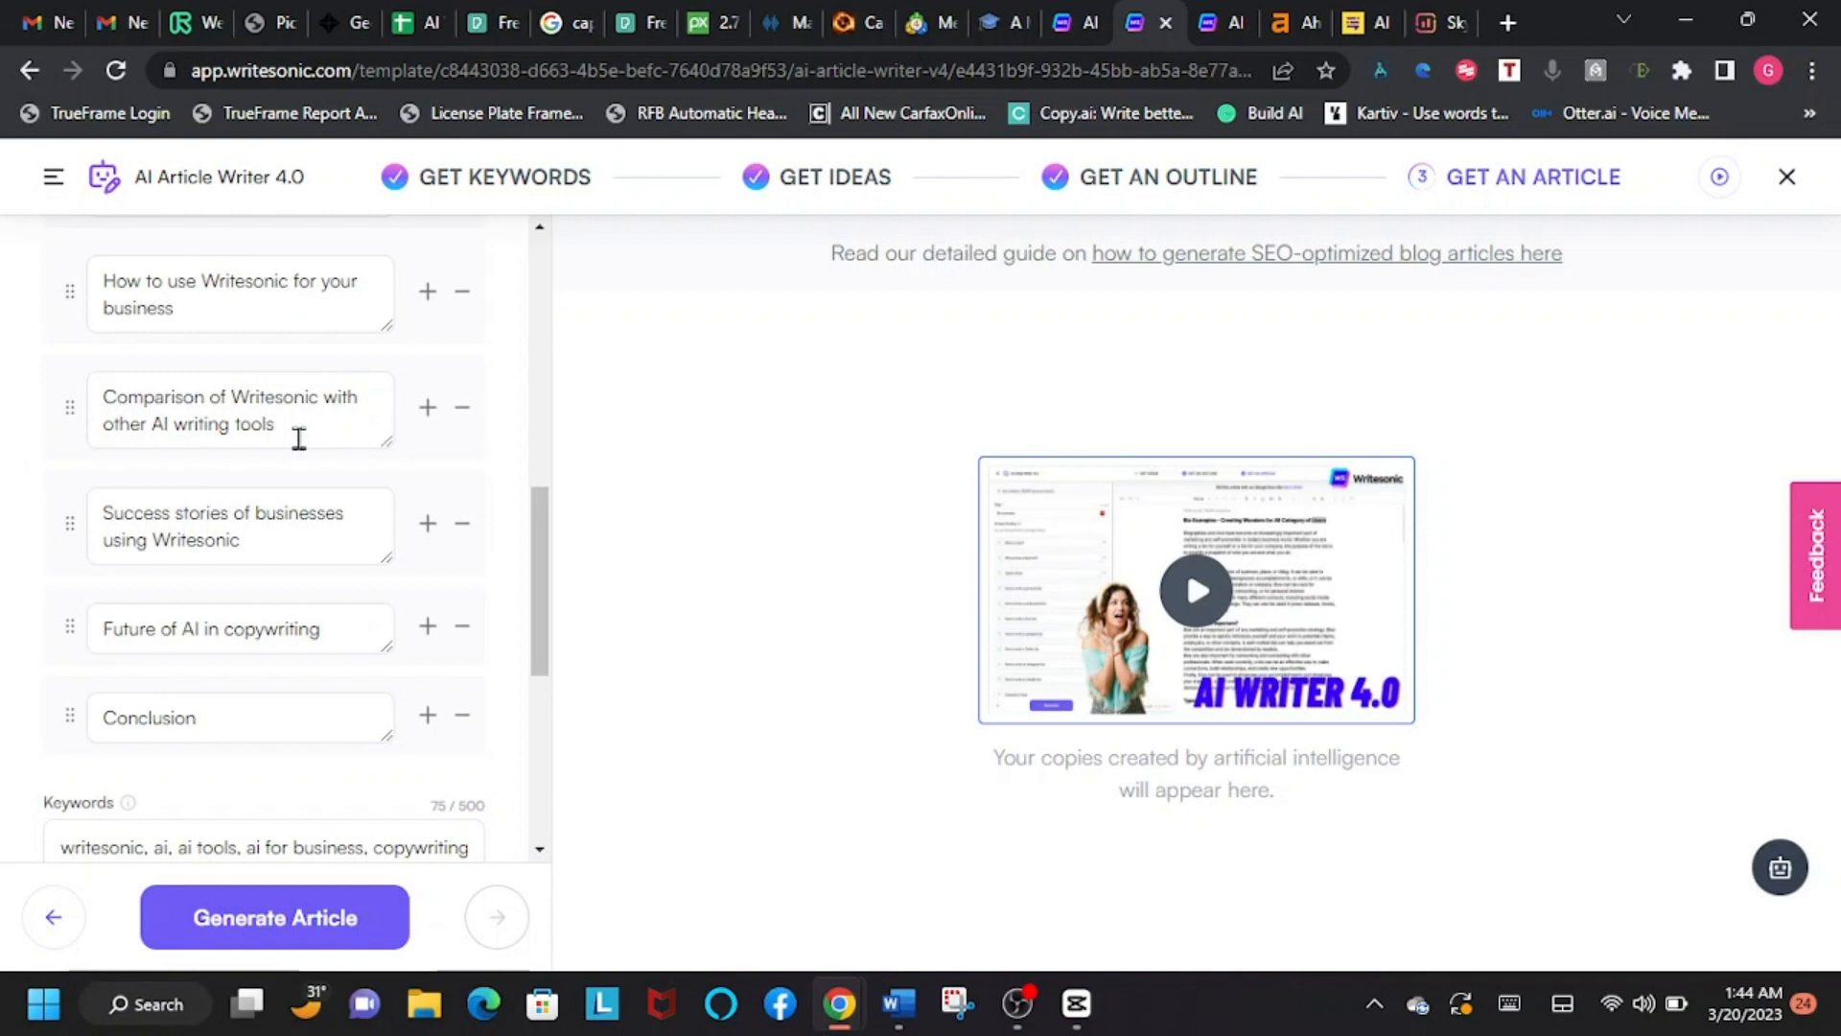
pyautogui.click(297, 935)
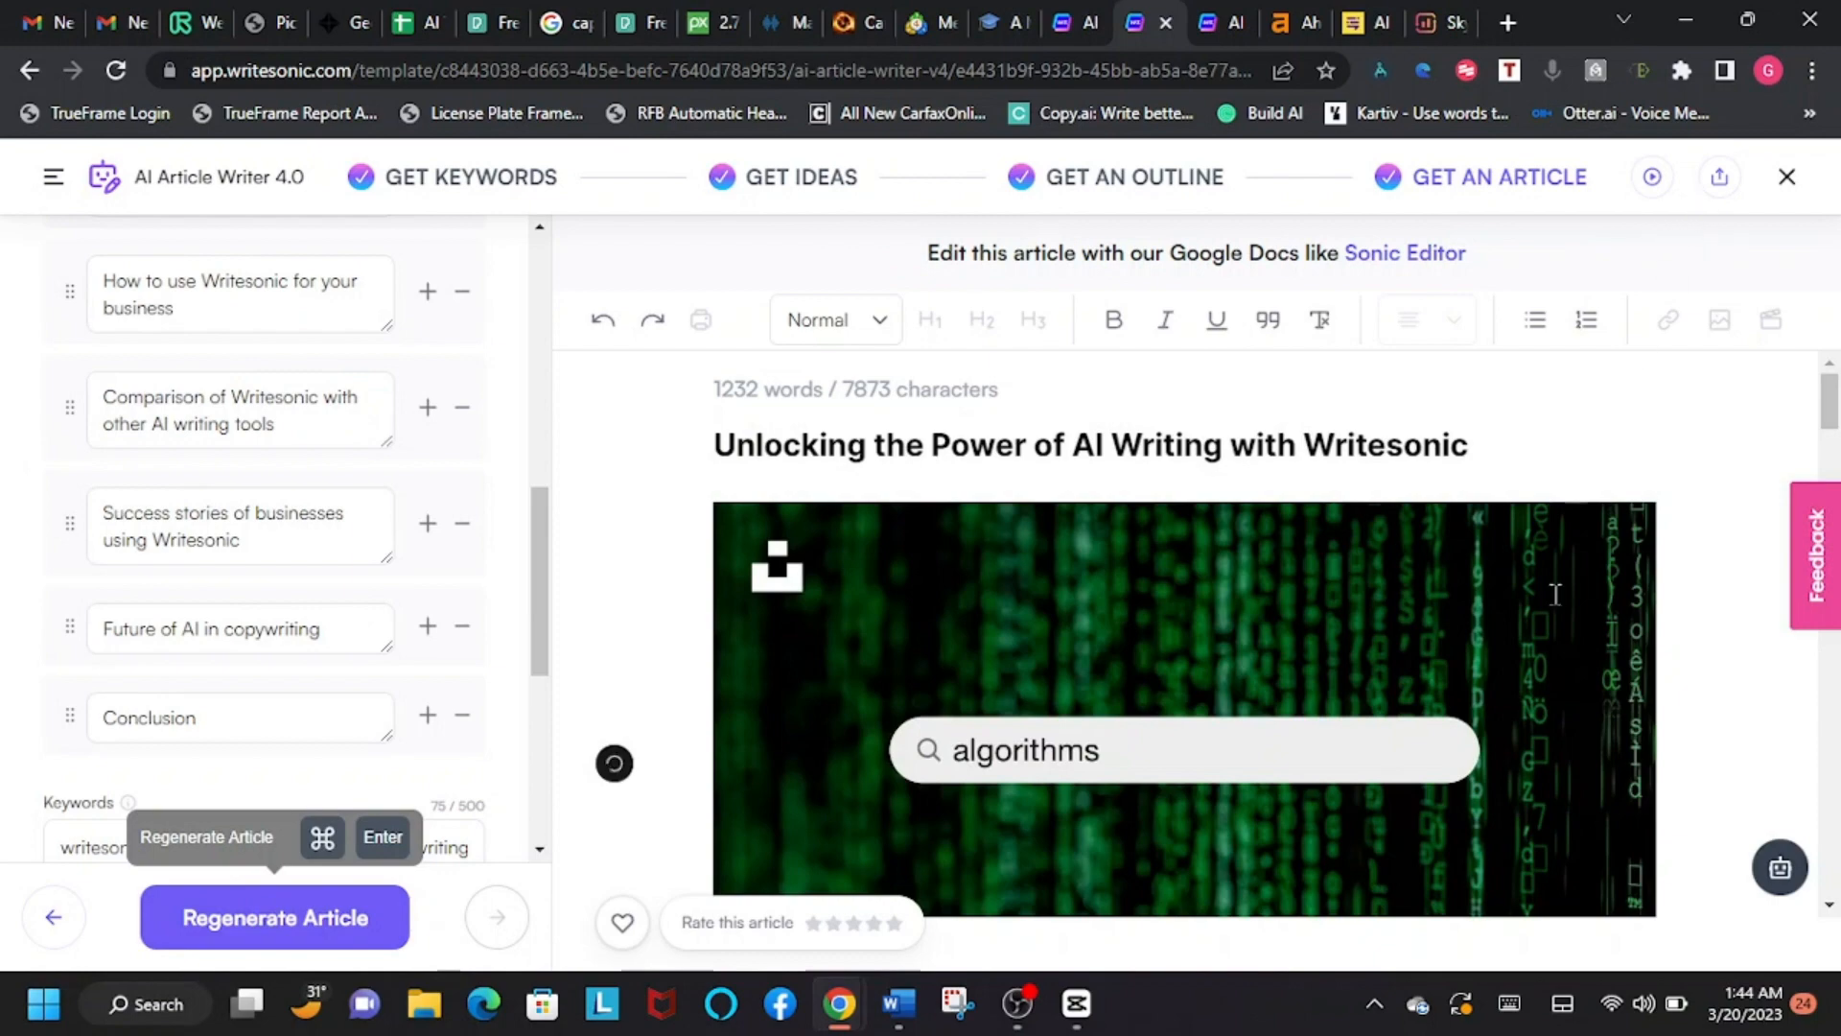
# Step: Skim the generated article to its end and download it as a Microsoft Word document
pyautogui.scroll(-8, 1544, 585)
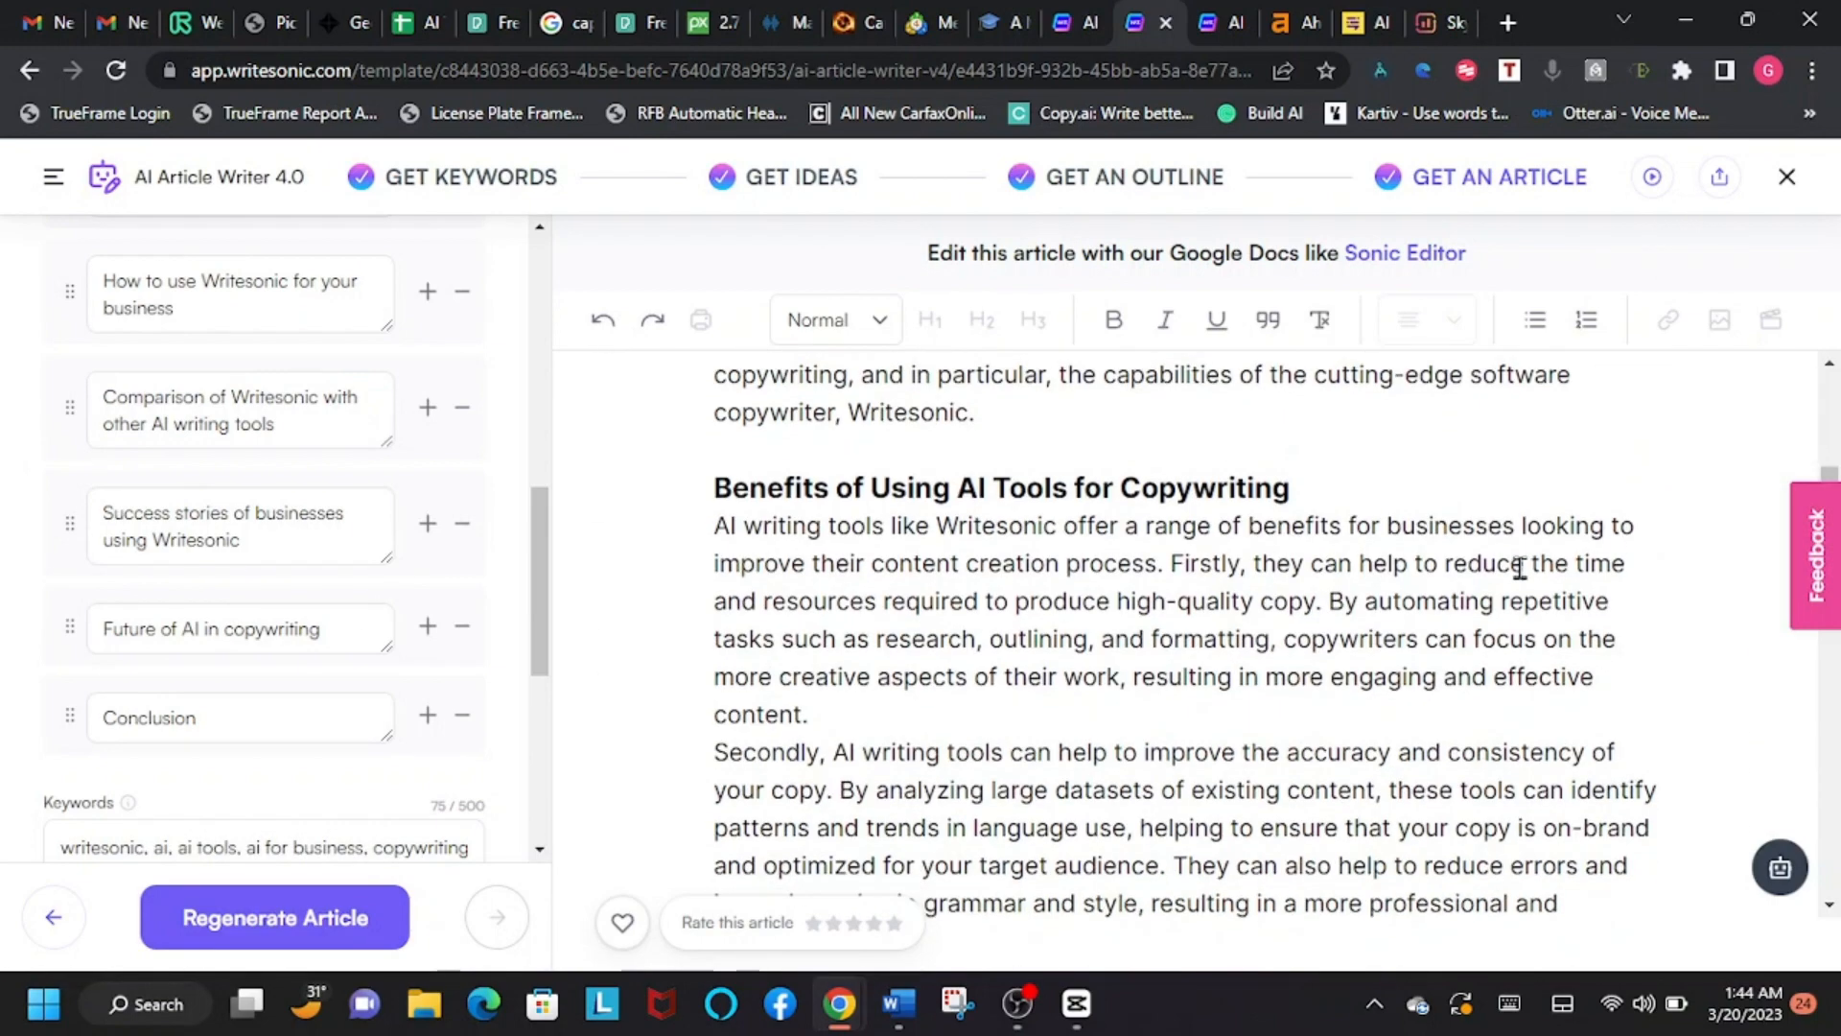
pyautogui.scroll(-15, 1521, 568)
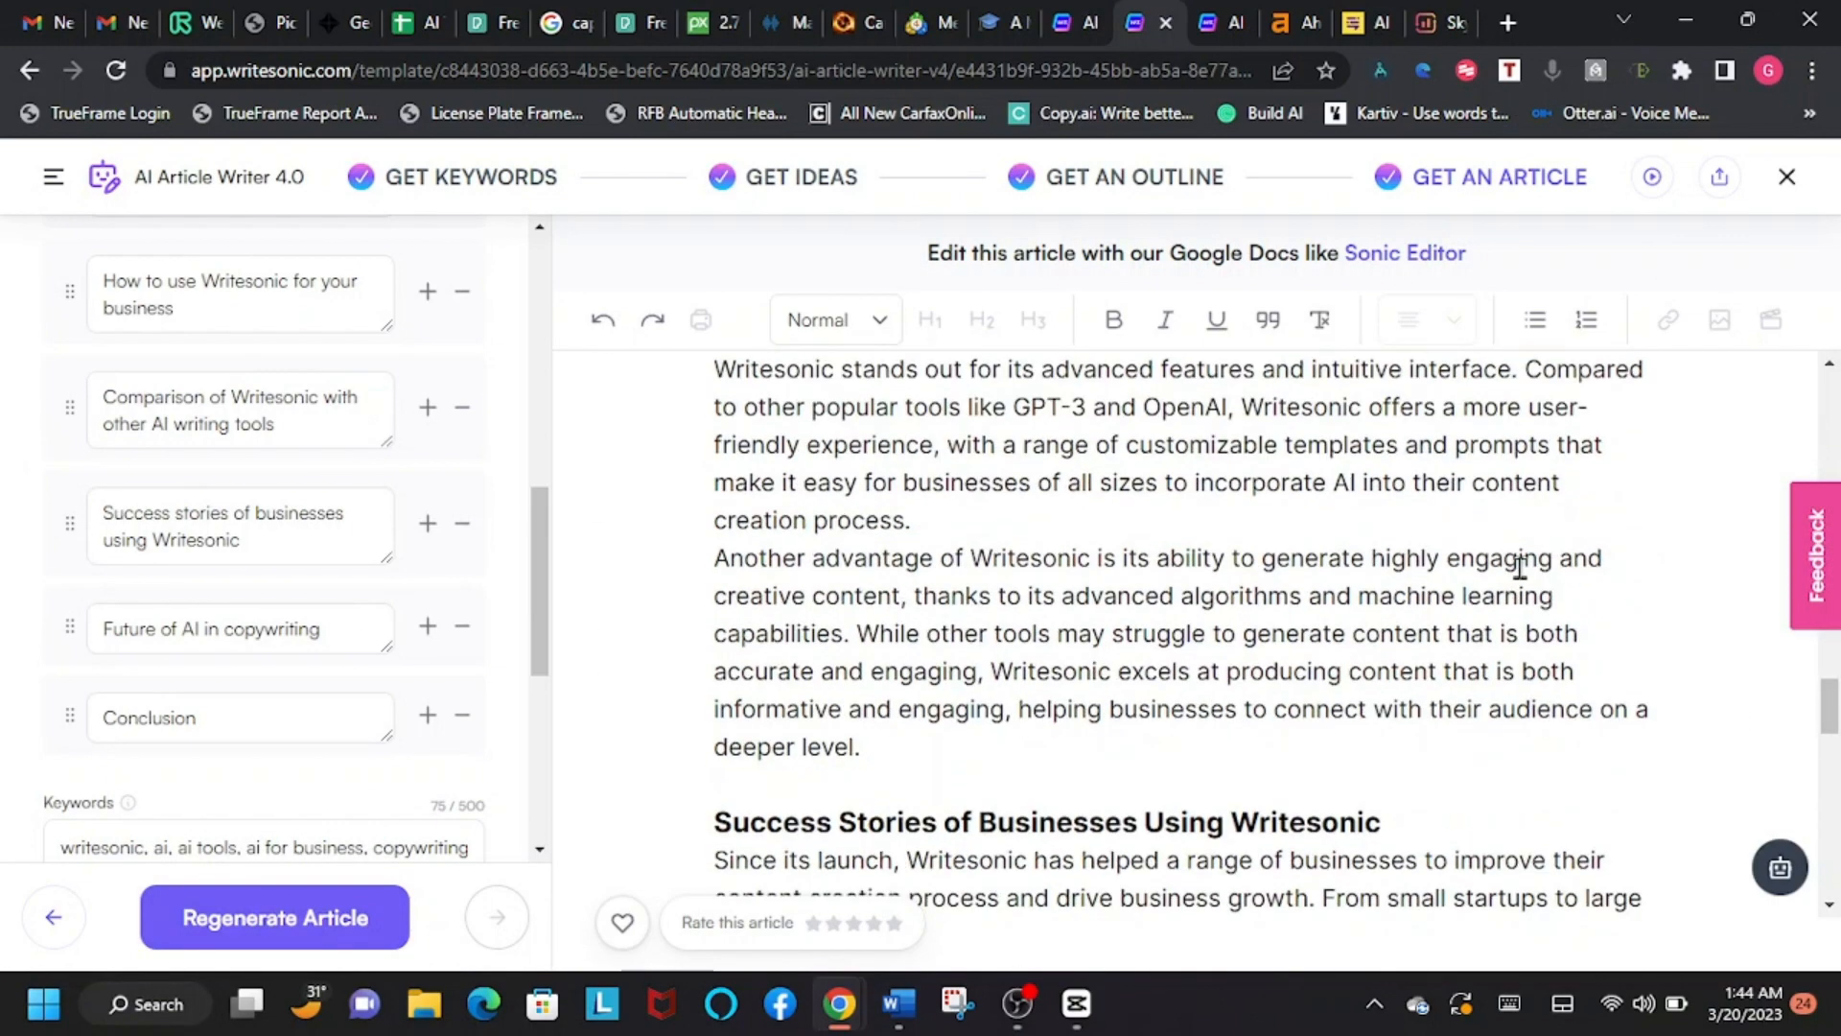
pyautogui.scroll(-15, 1520, 568)
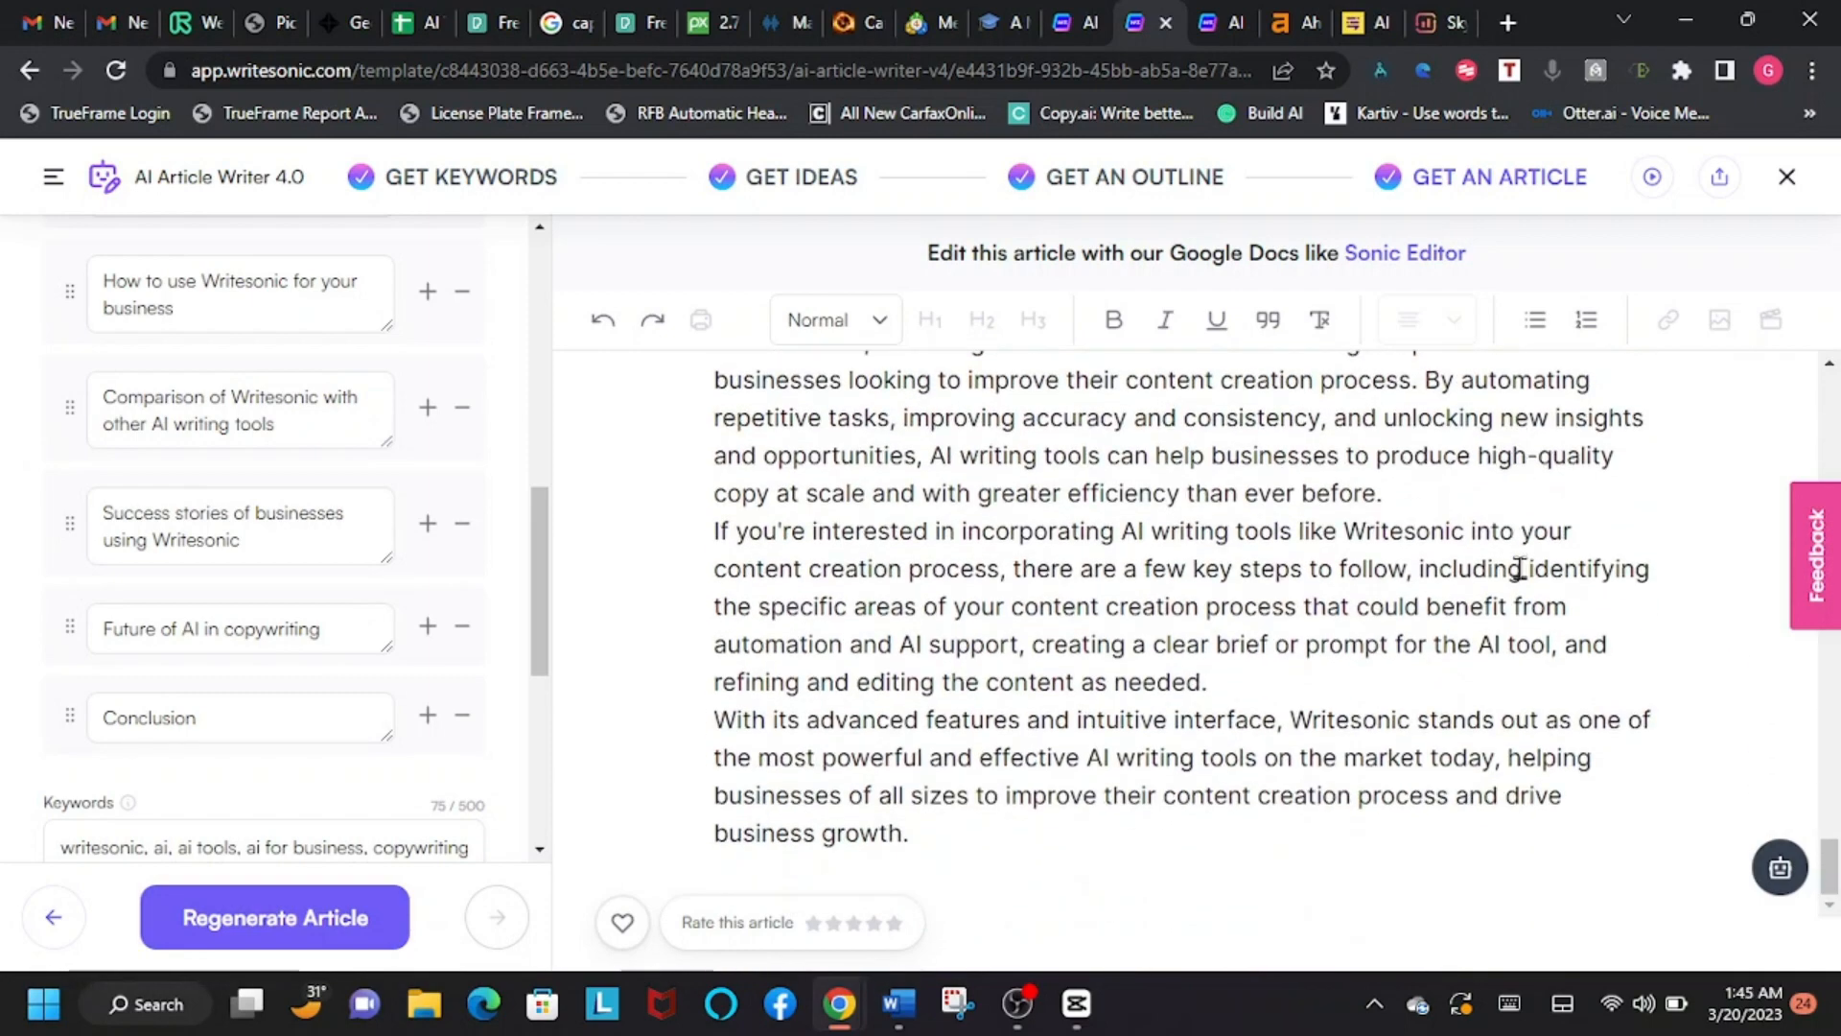
pyautogui.click(1721, 179)
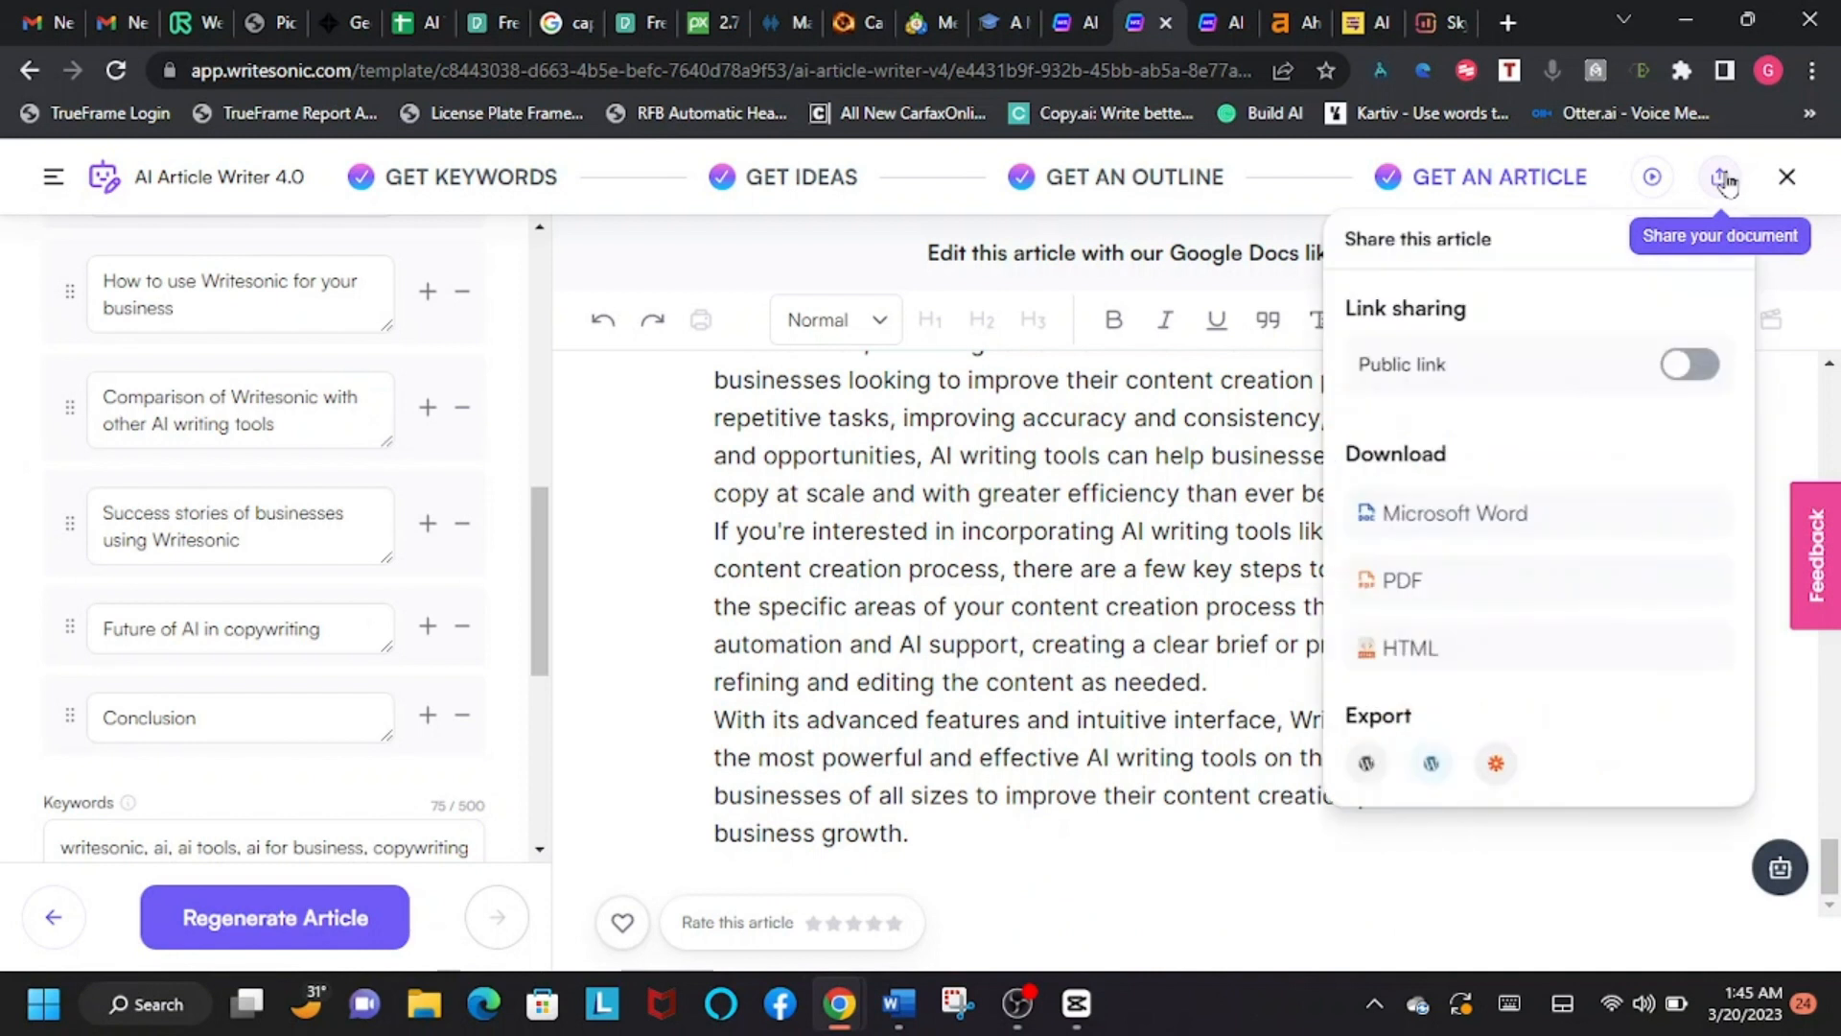
pyautogui.click(1427, 533)
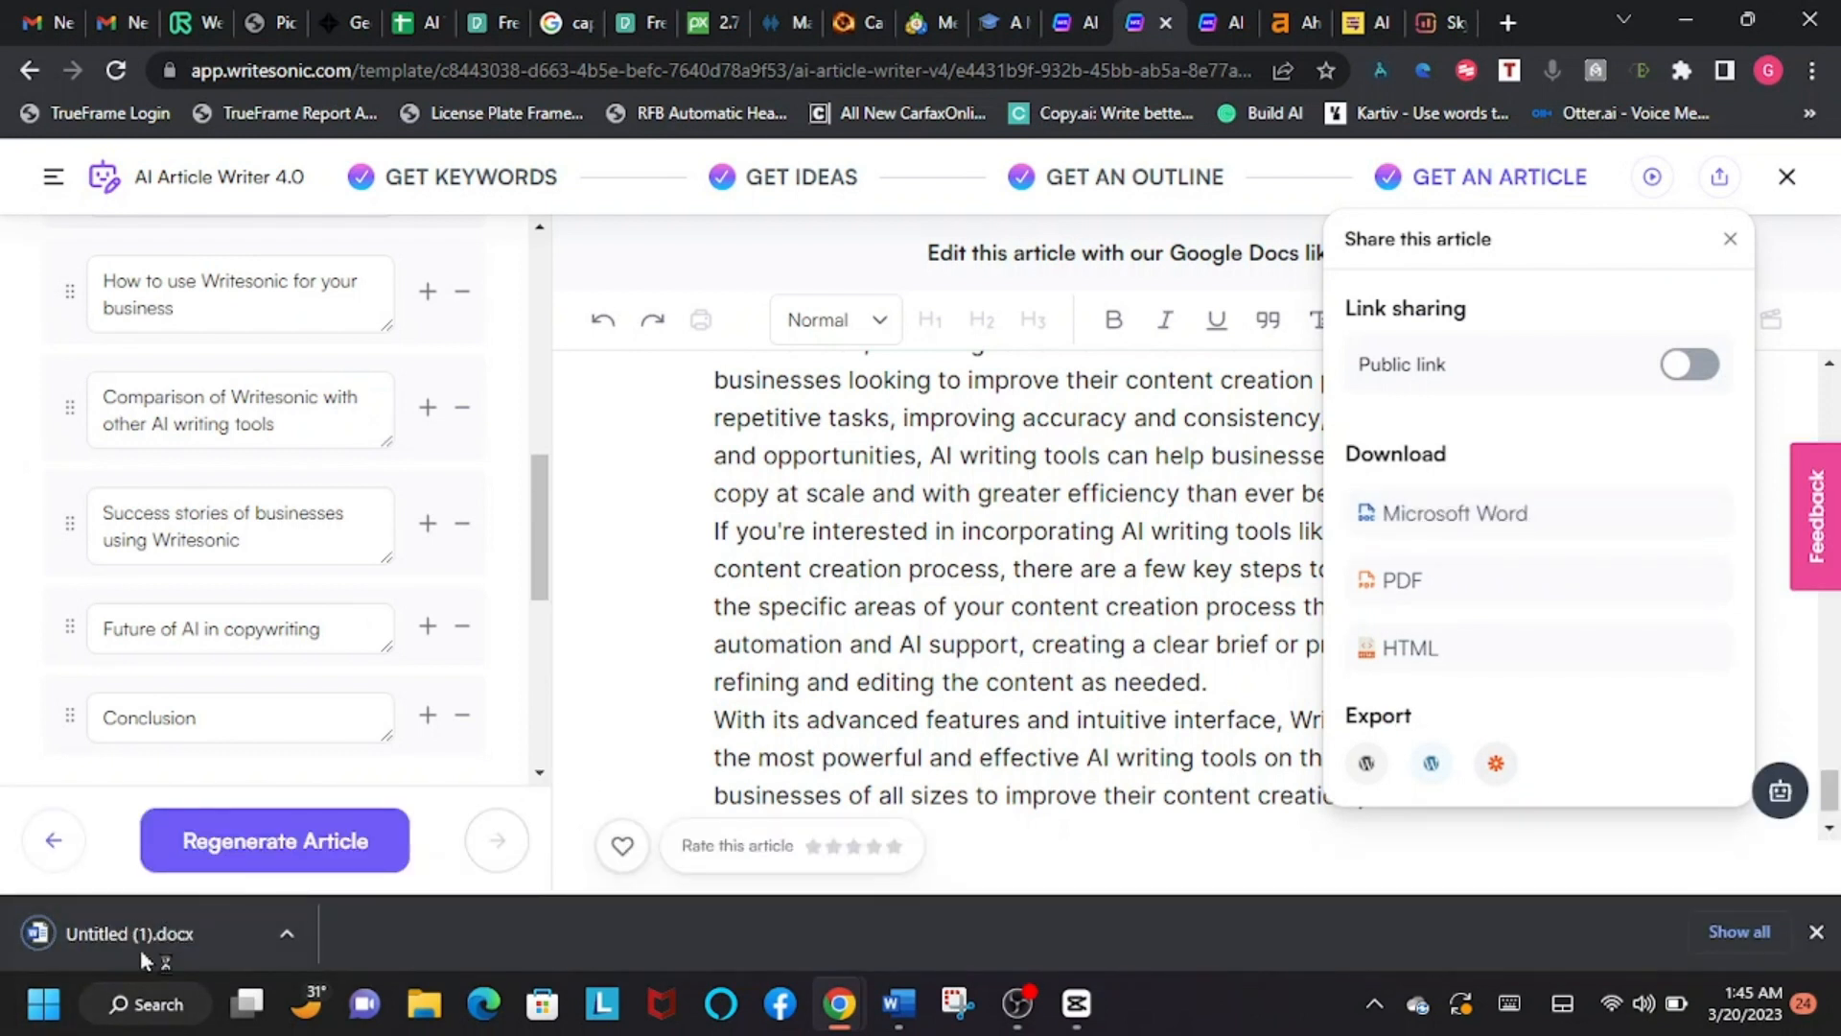
pyautogui.click(1818, 945)
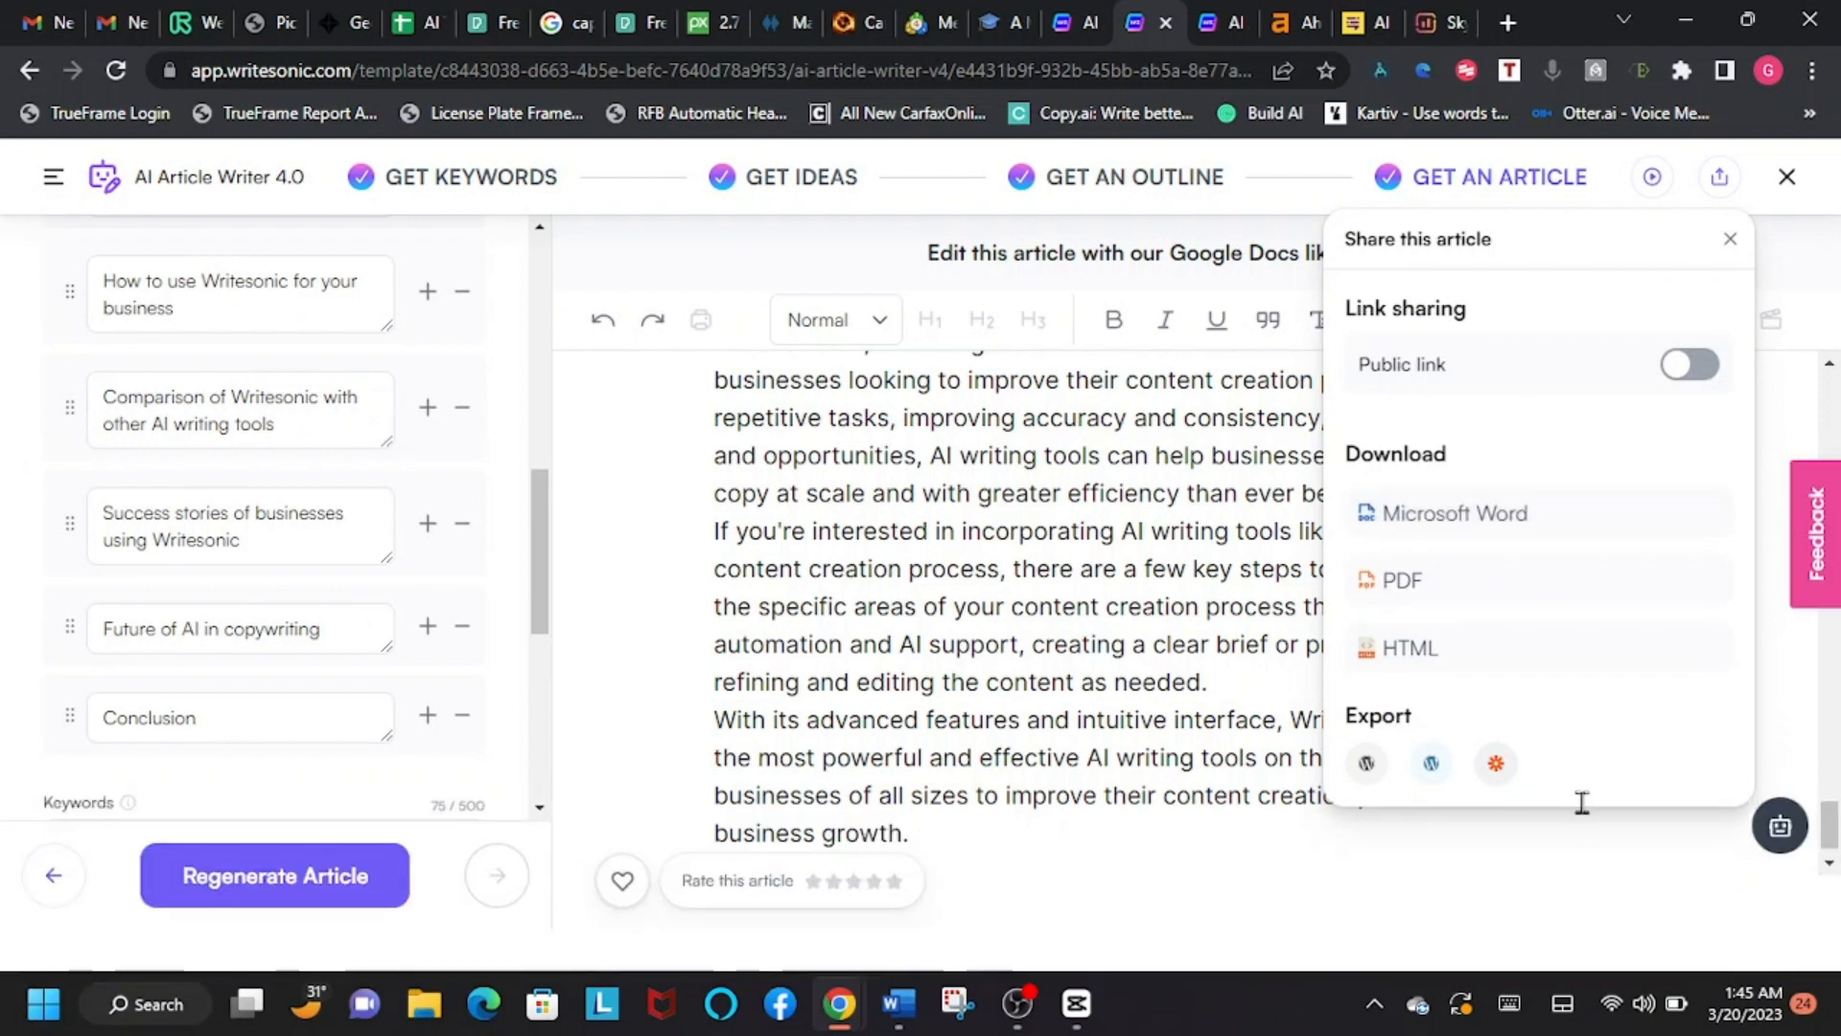
# Step: Copy the full text of the generated article
pyautogui.click(1241, 635)
pyautogui.hotkey('ctrl', 'a')
pyautogui.moveTo(1241, 635); pyautogui.dragTo(1453, 829)
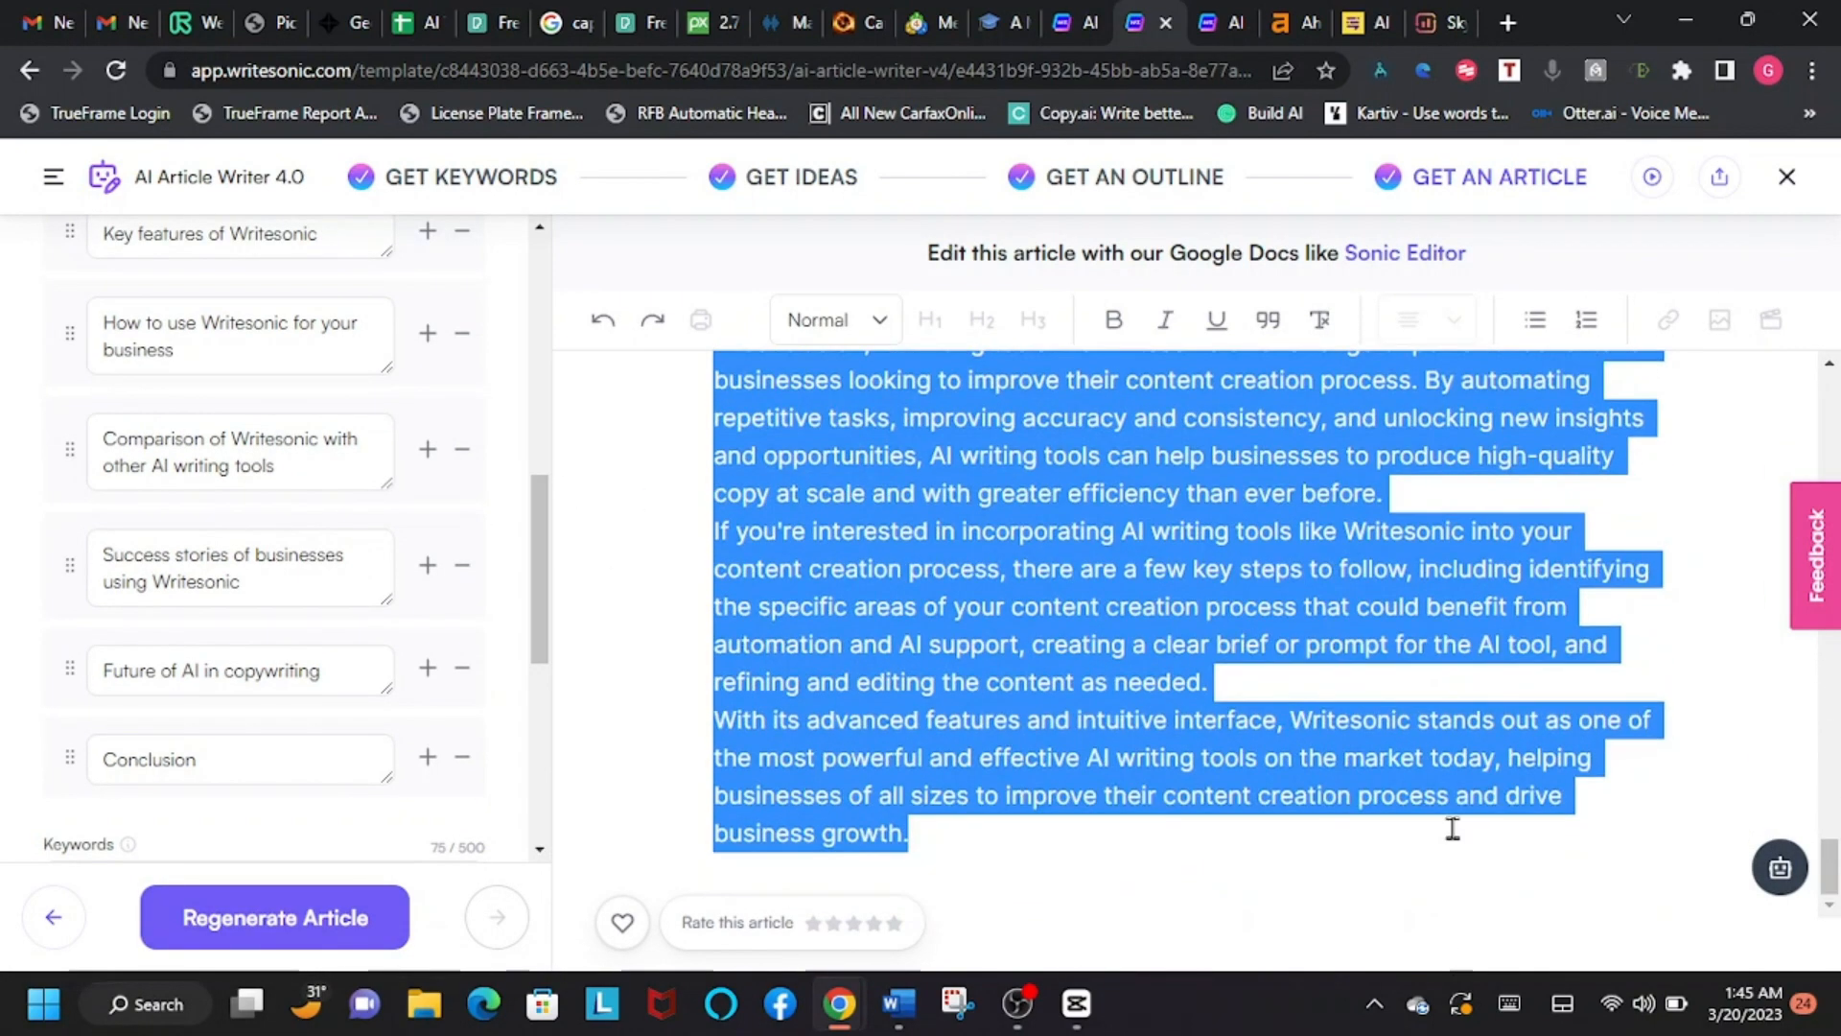
pyautogui.rightClick(994, 578)
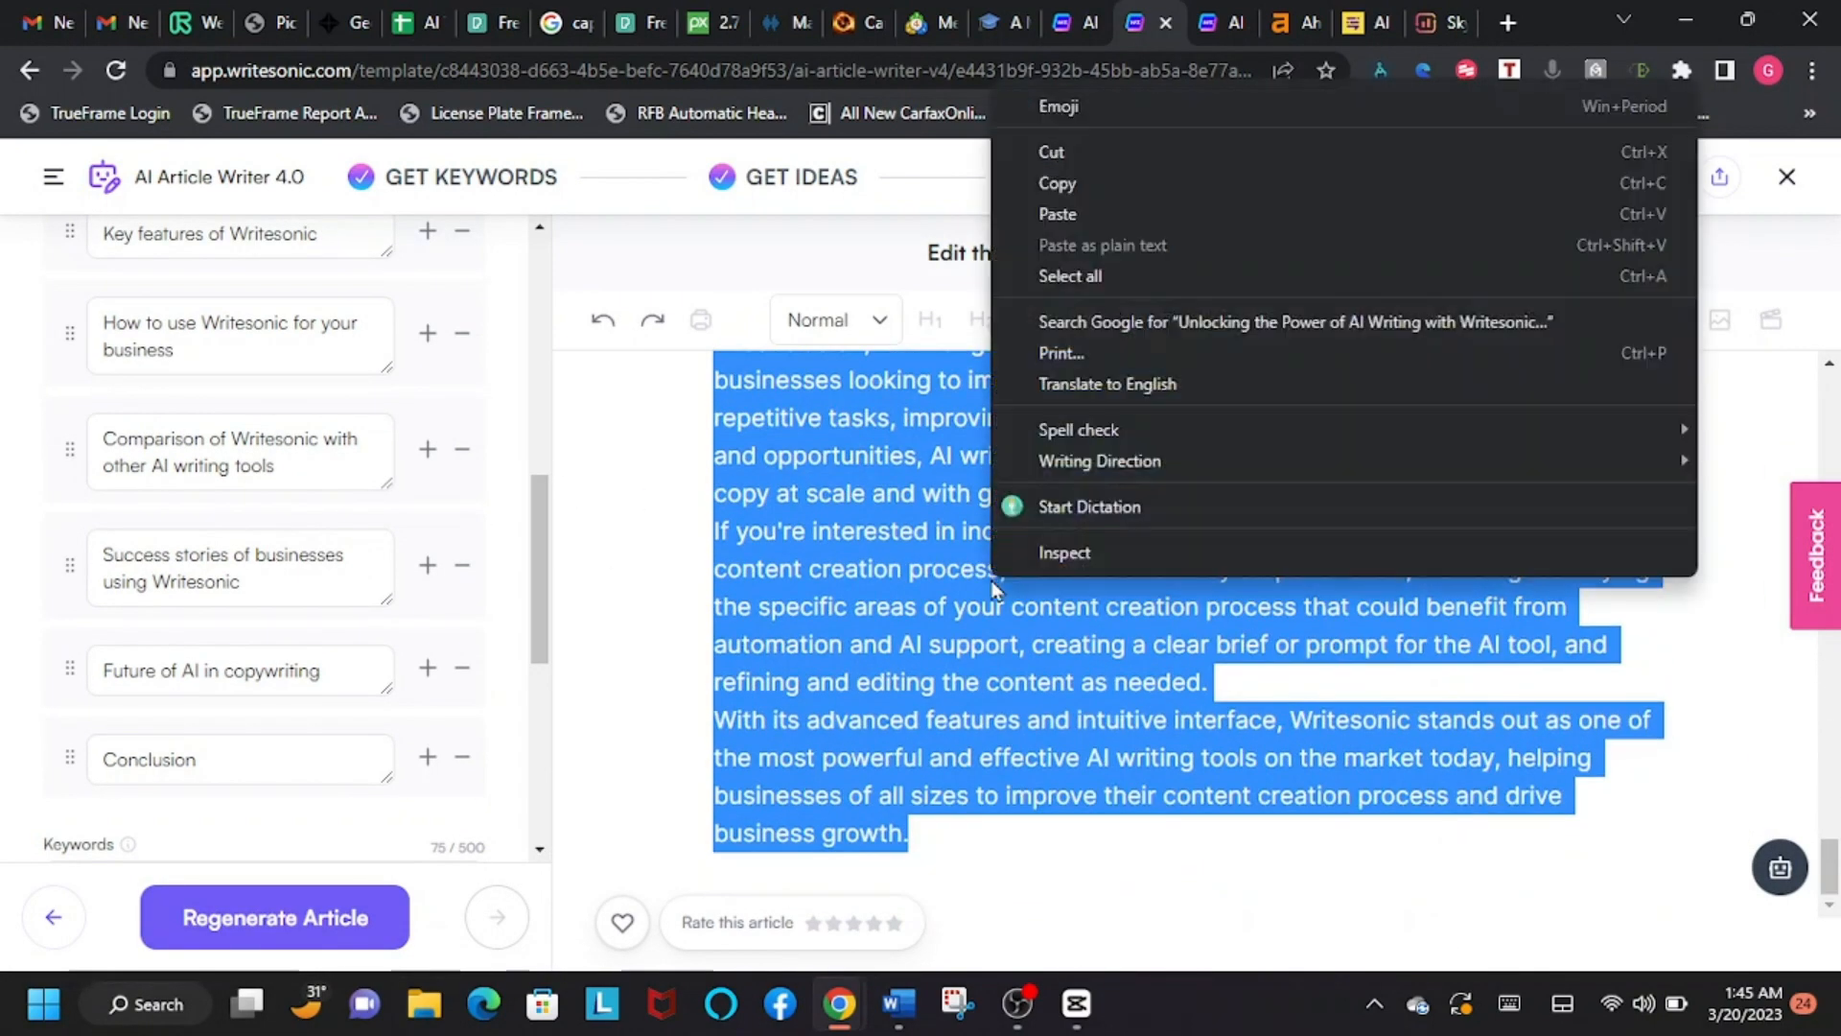
pyautogui.click(1071, 178)
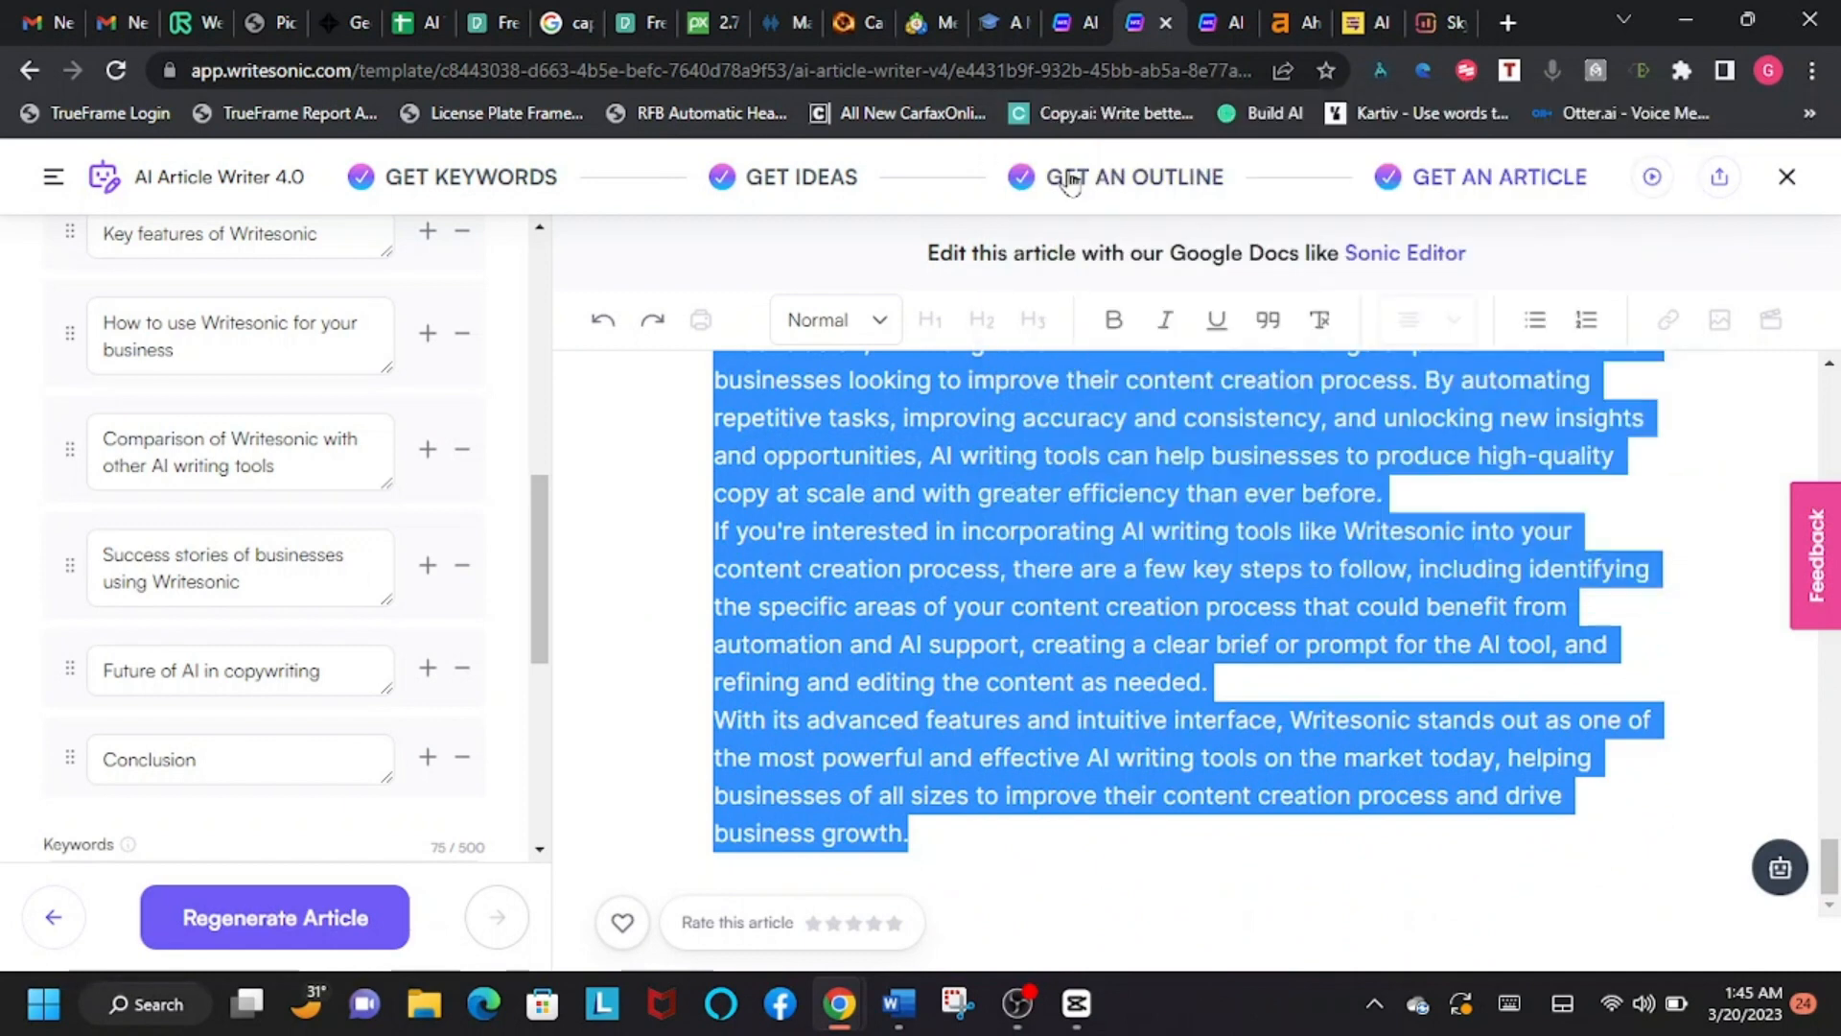
# Step: Visit the Content at Scale site and examine the content editor, language and plagiarism-check sections on Surfer's website
pyautogui.click(1362, 22)
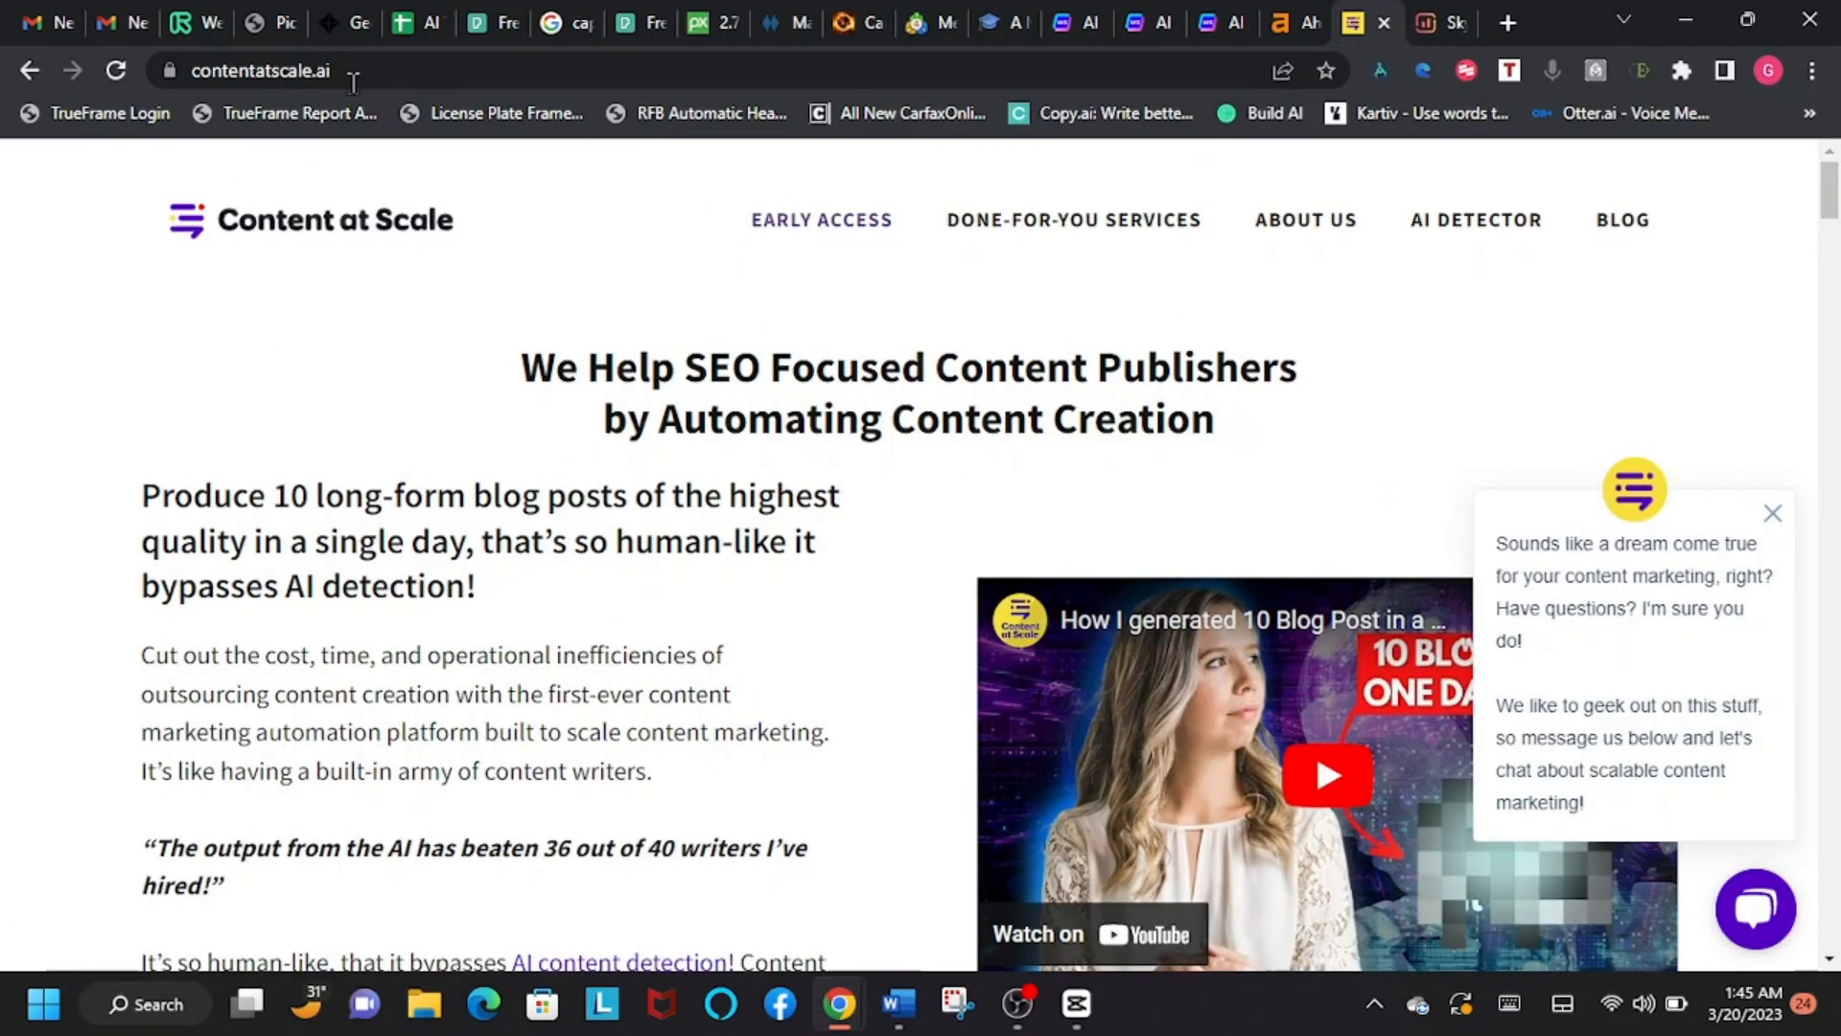
pyautogui.click(355, 72)
pyautogui.click(1442, 22)
pyautogui.write('rget audience')
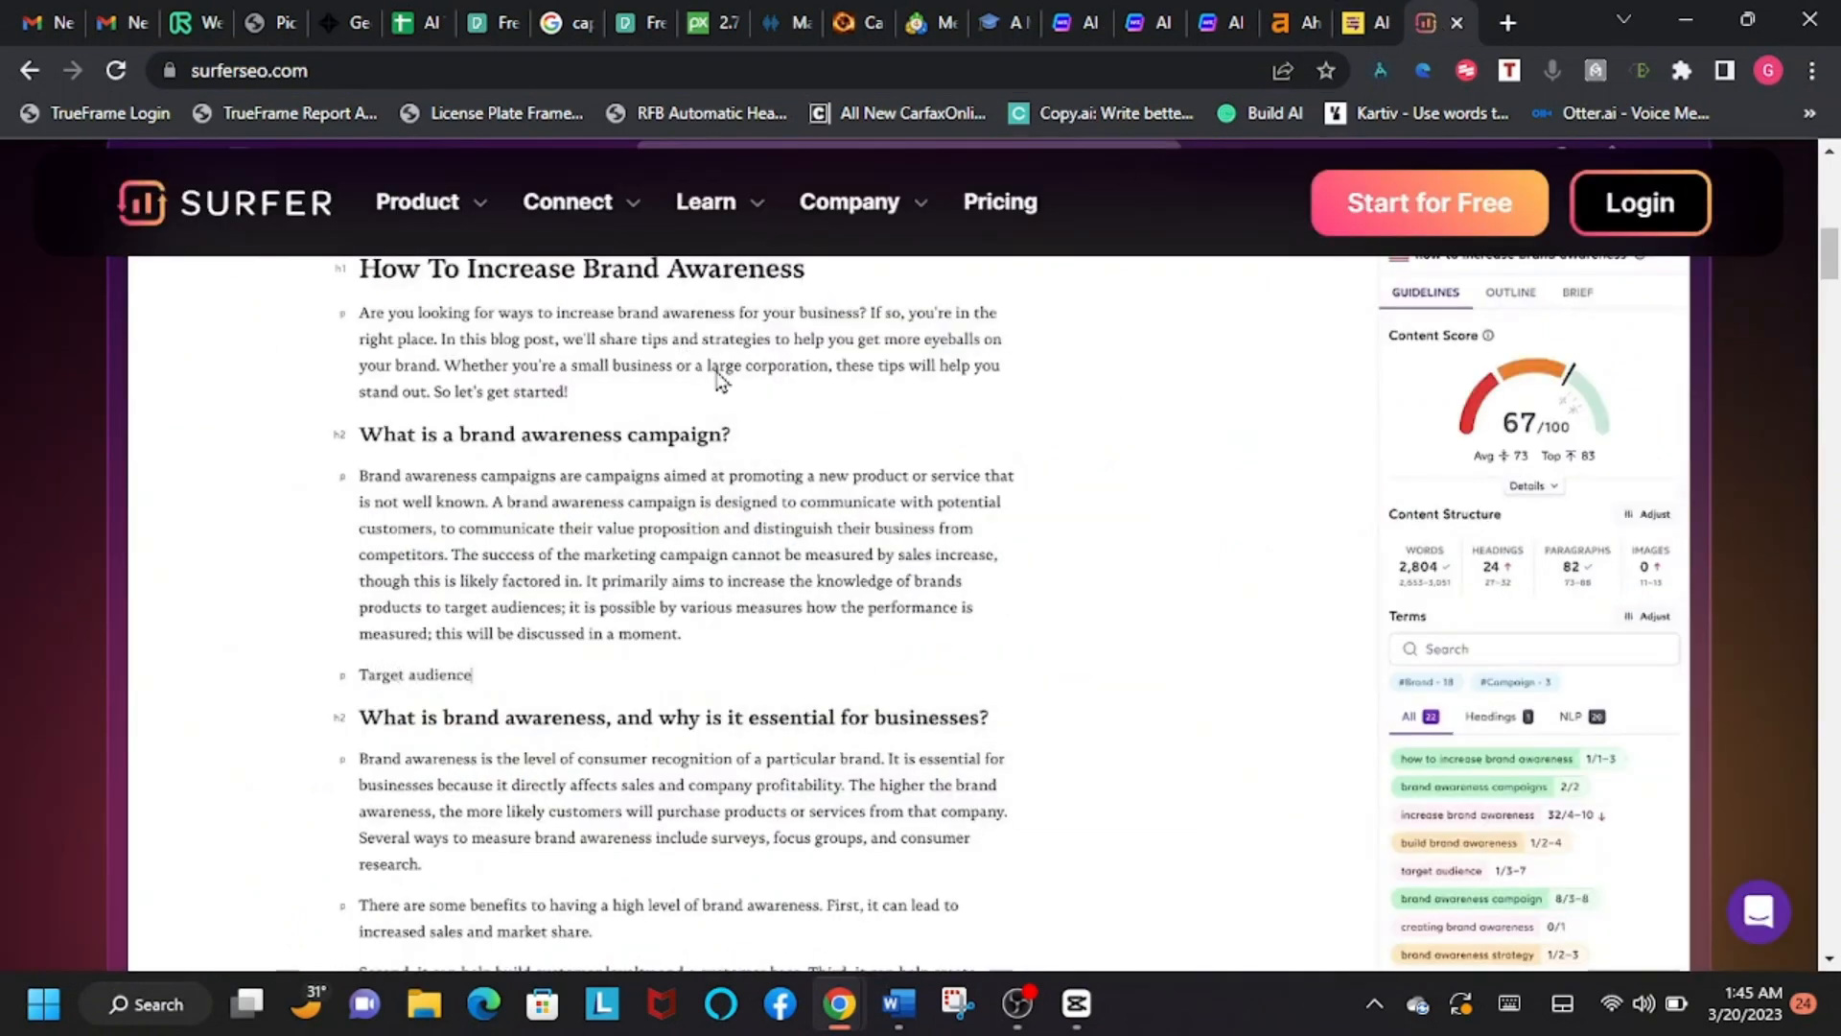
pyautogui.click(1535, 486)
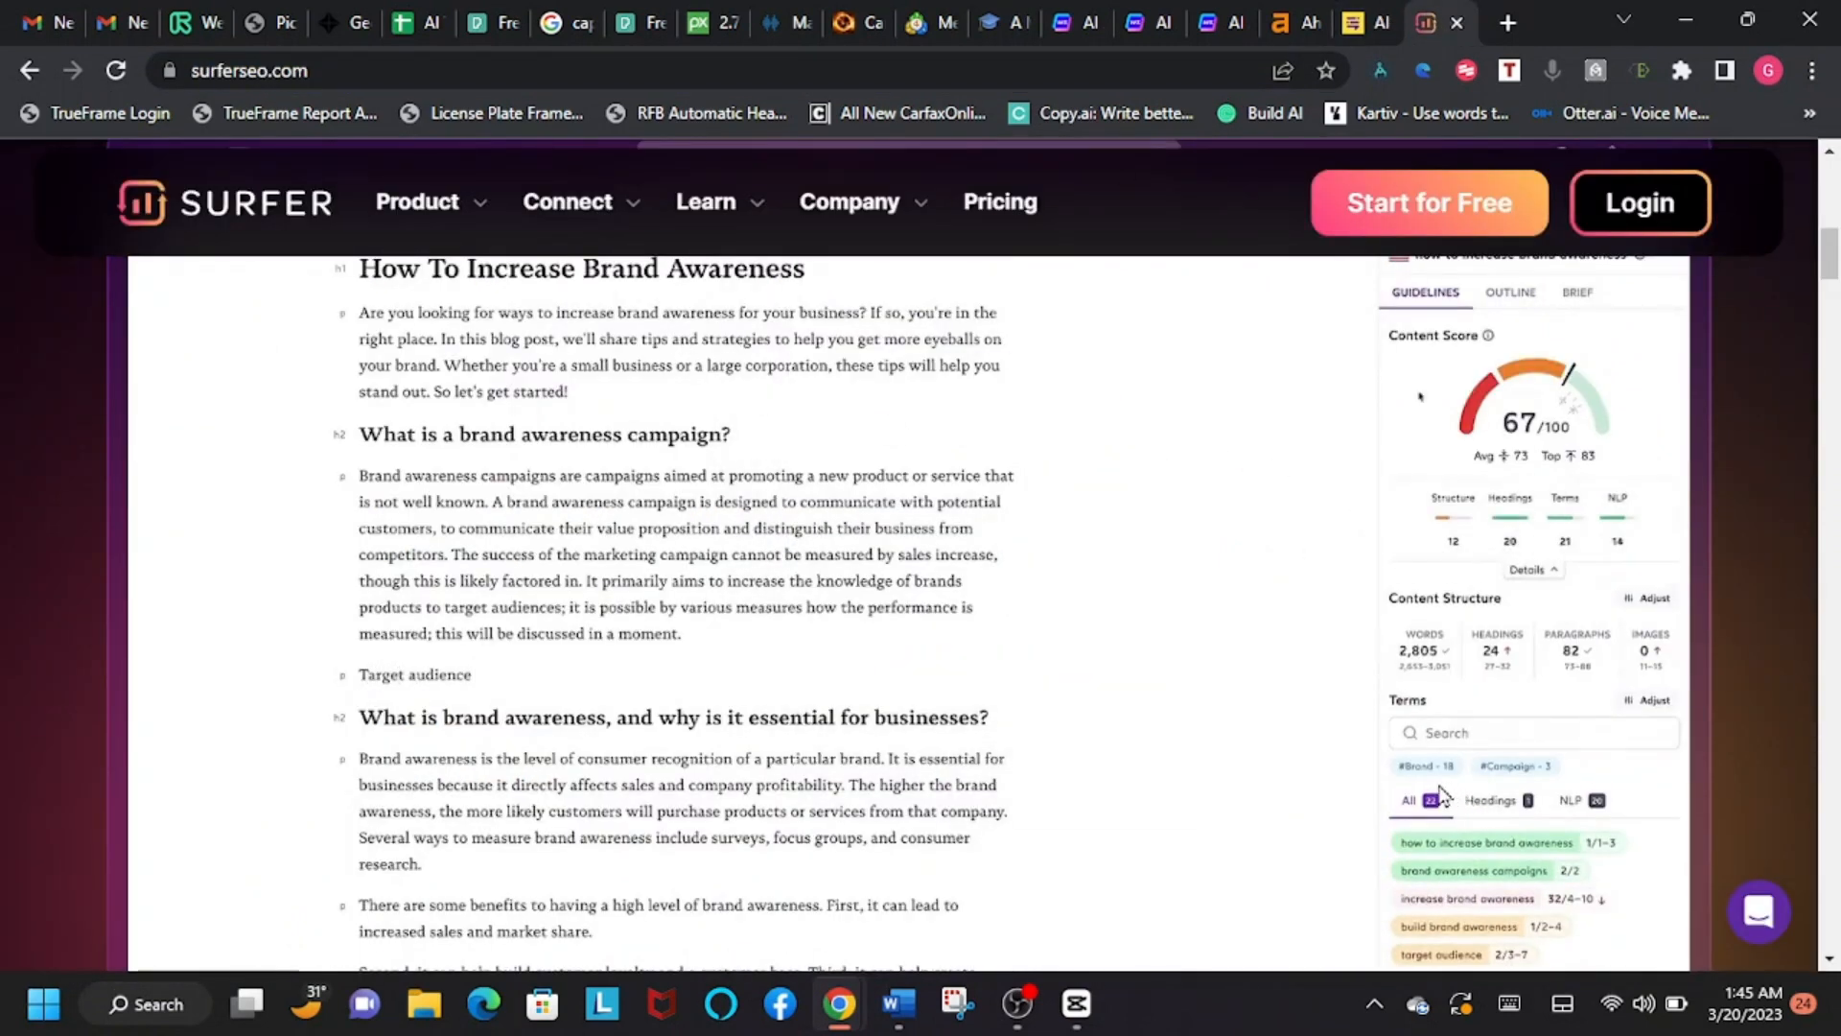
pyautogui.scroll(-1, 1436, 794)
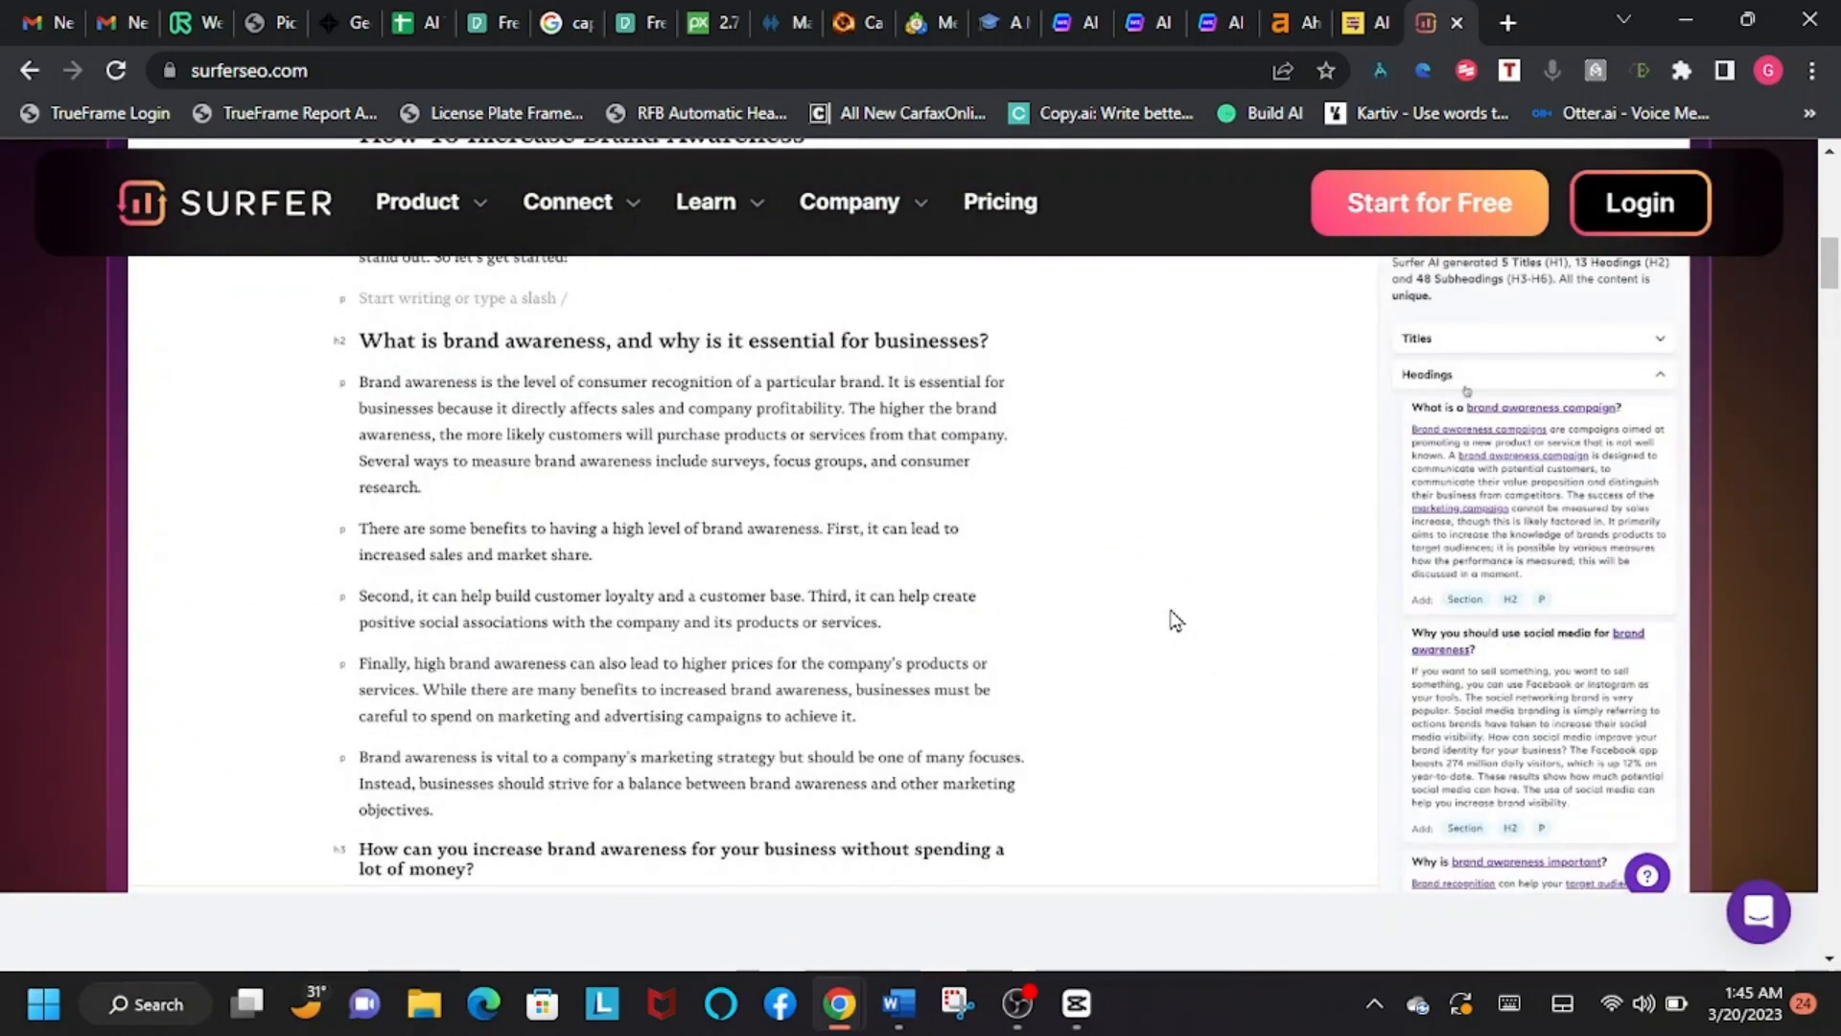
pyautogui.moveTo(1022, 1002)
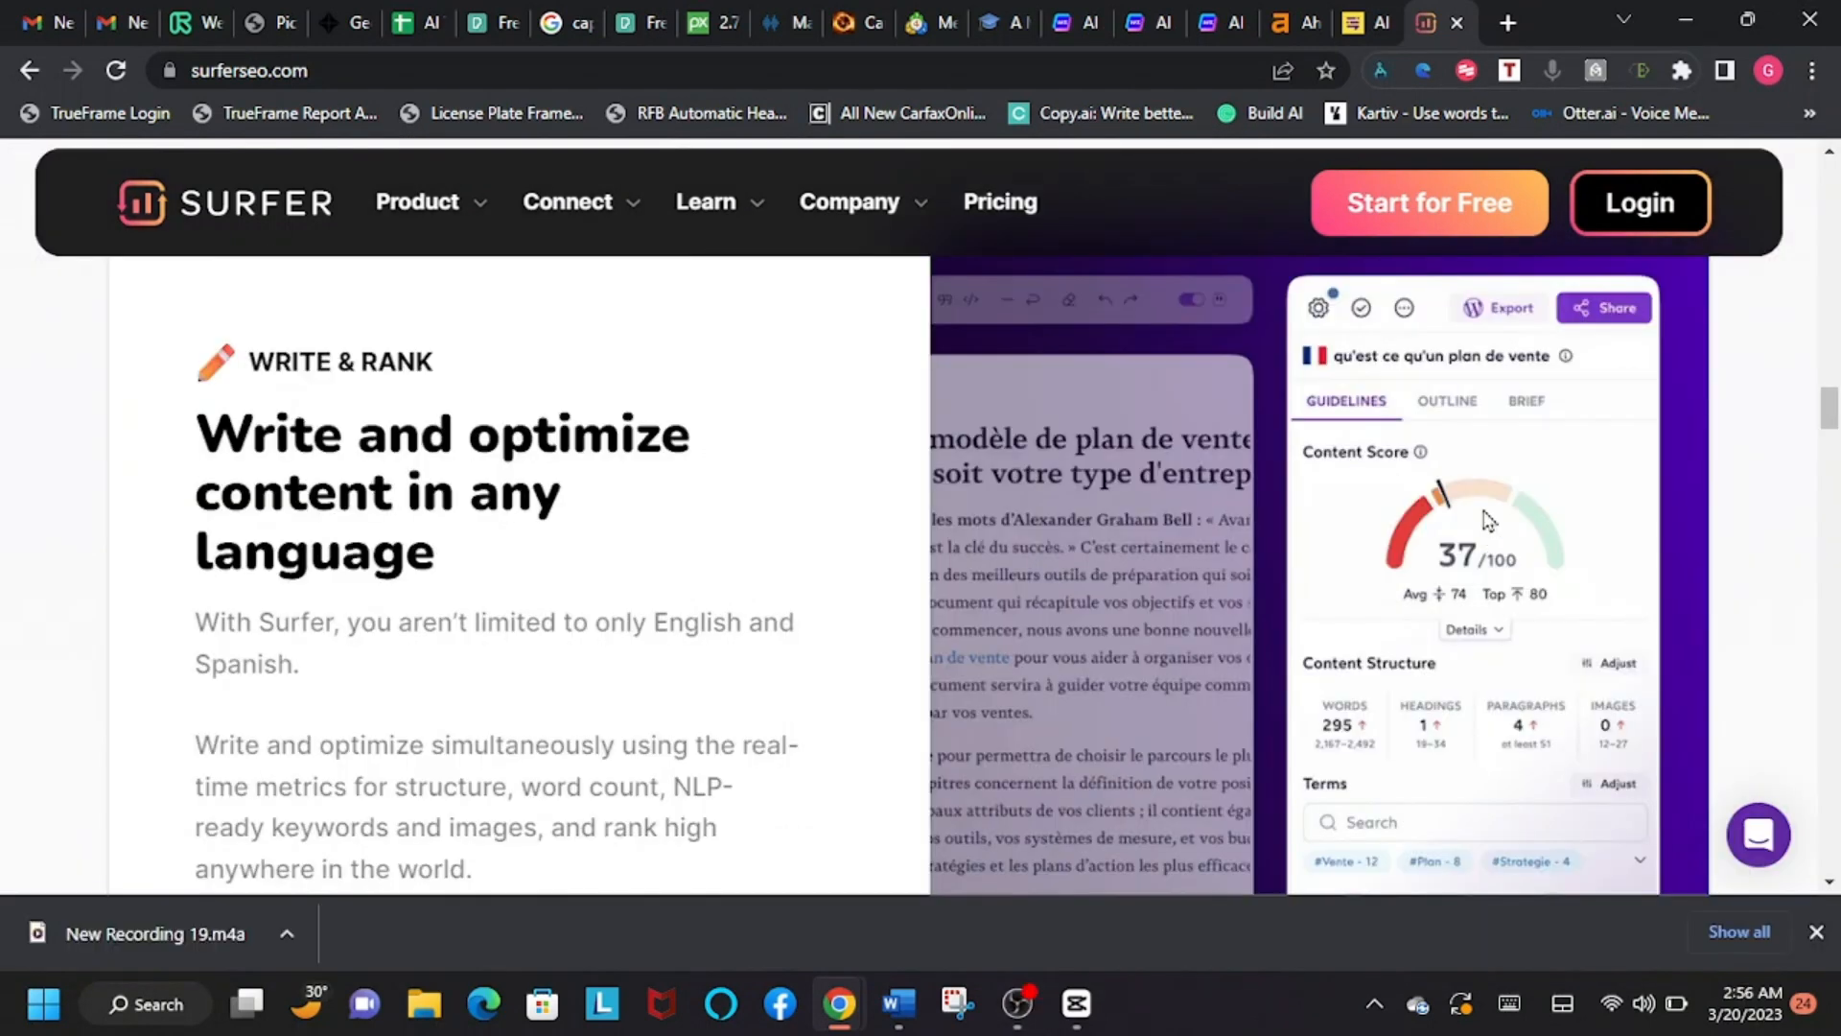
pyautogui.scroll(-1, 1493, 441)
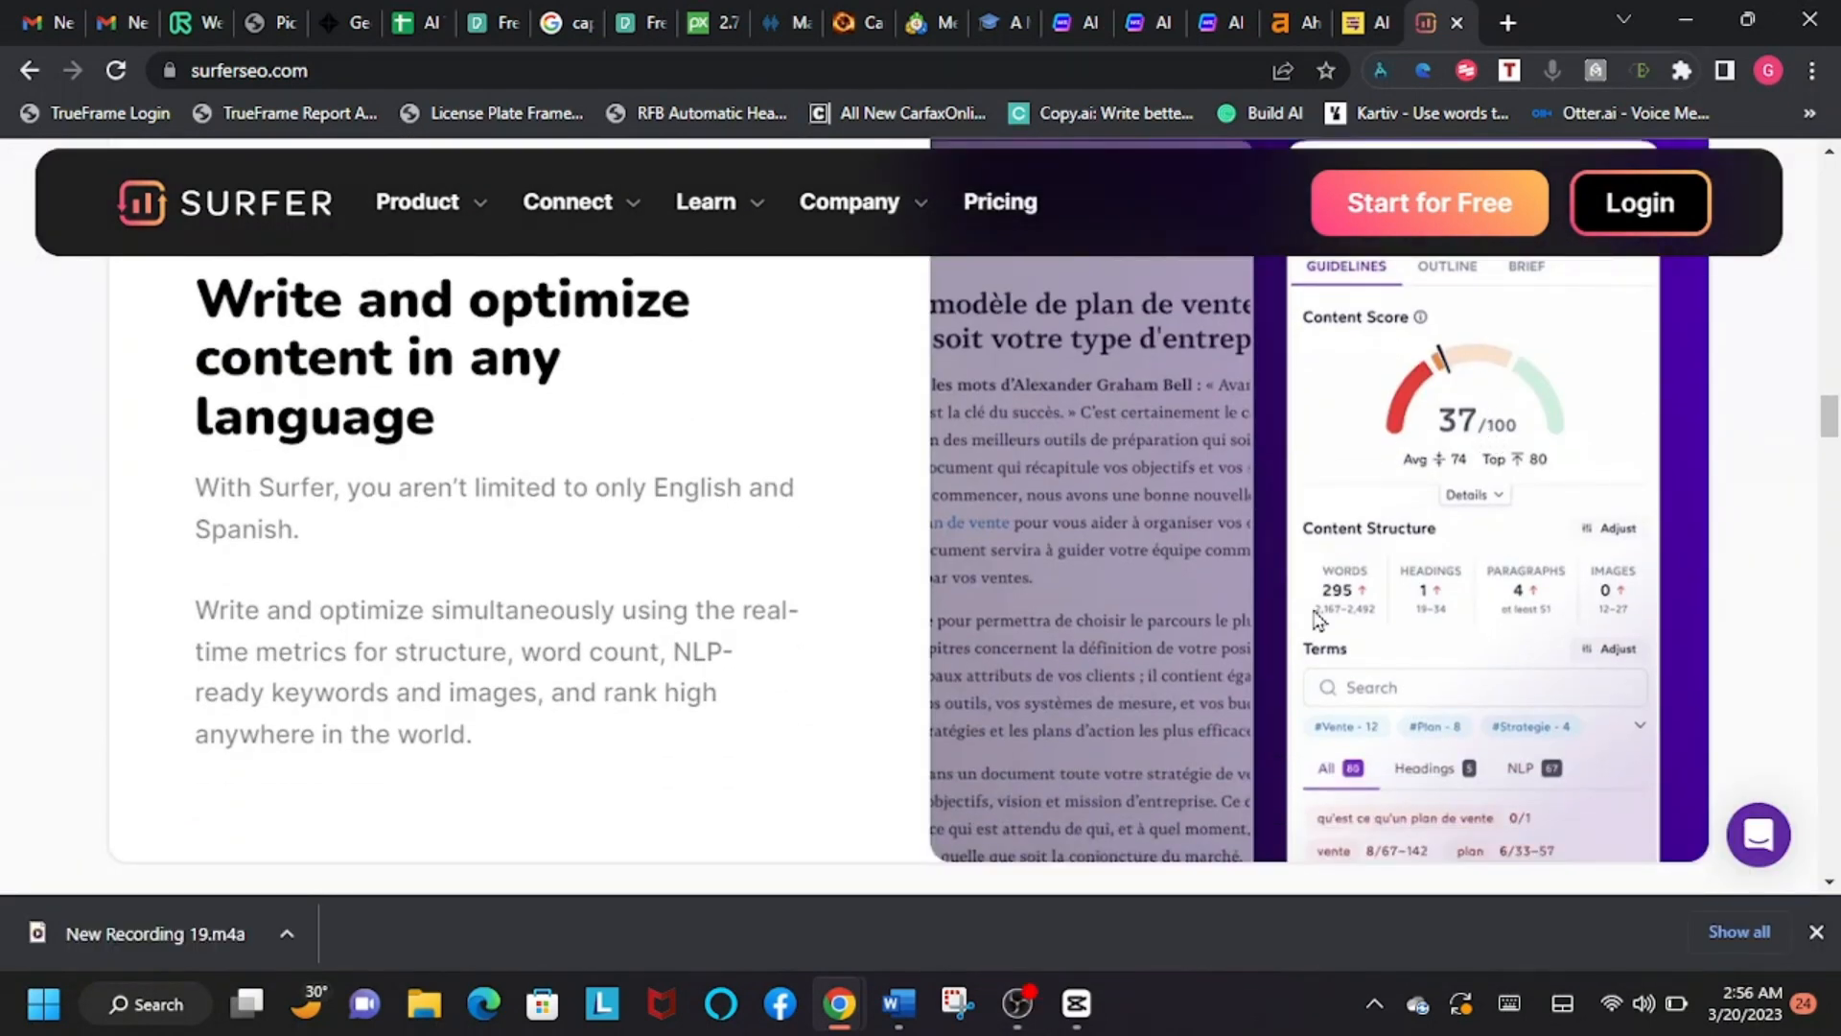
pyautogui.scroll(-8, 1514, 479)
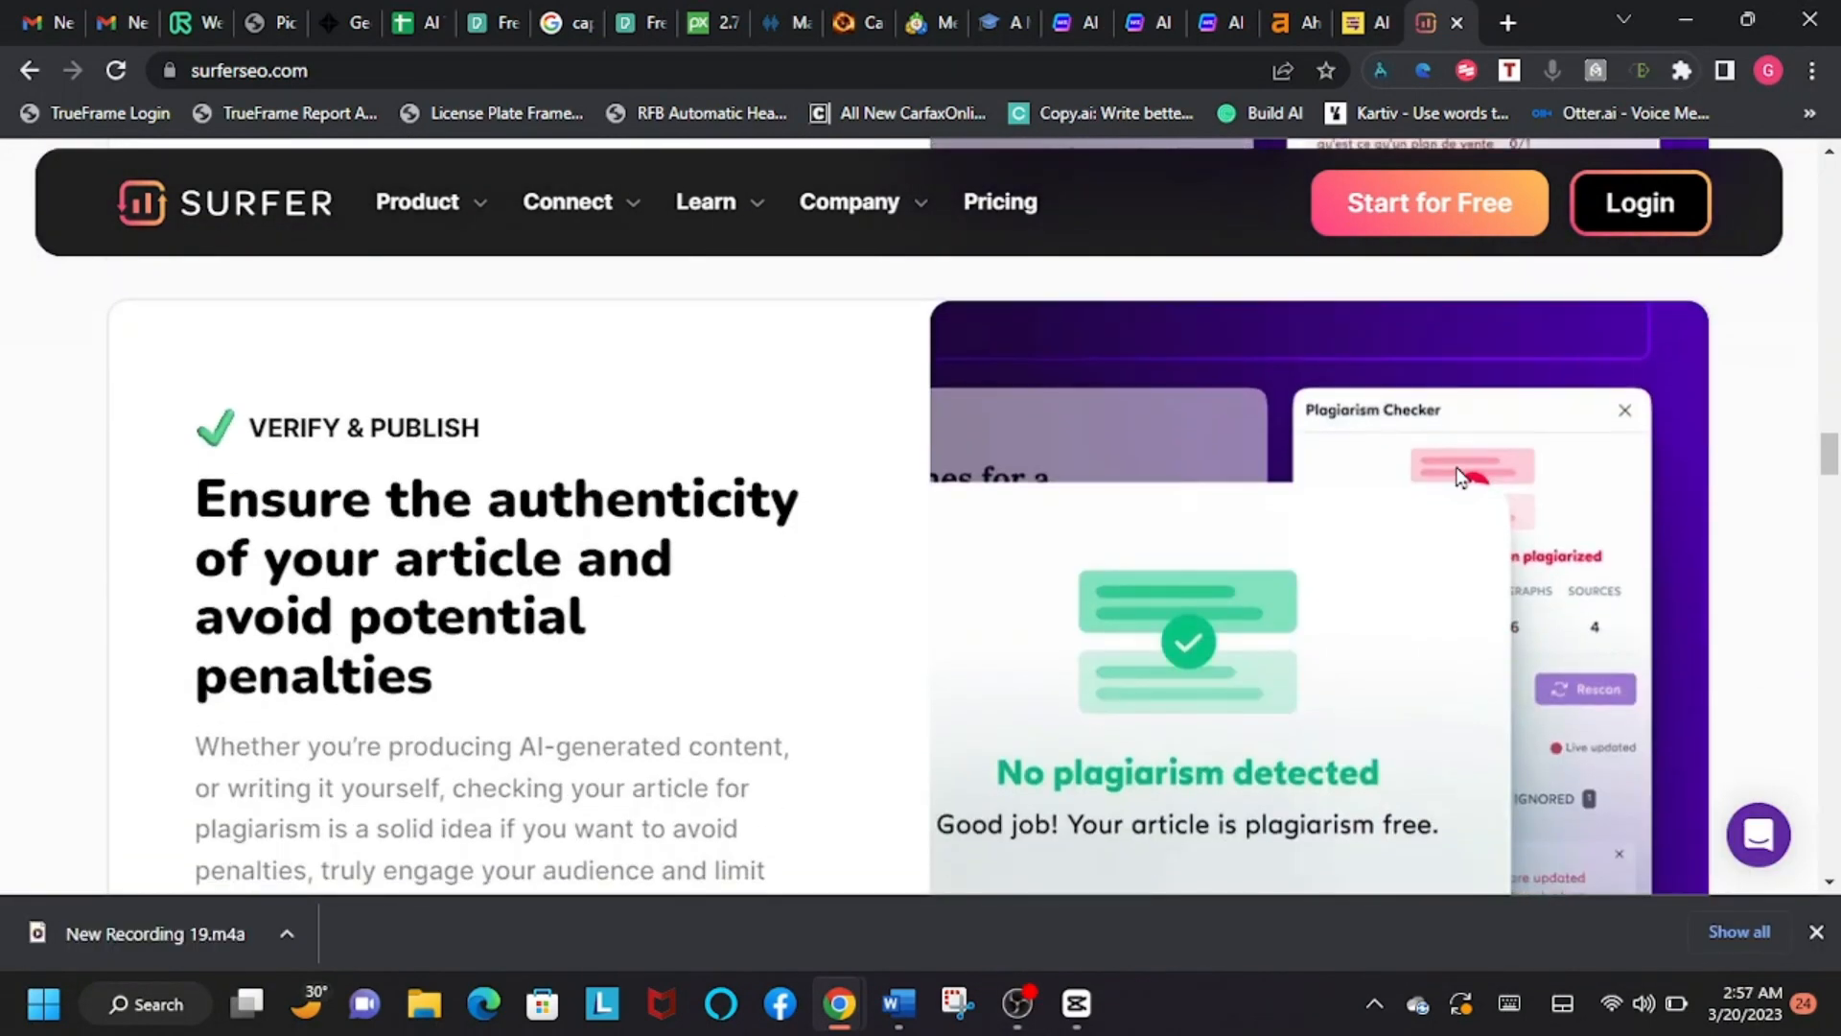